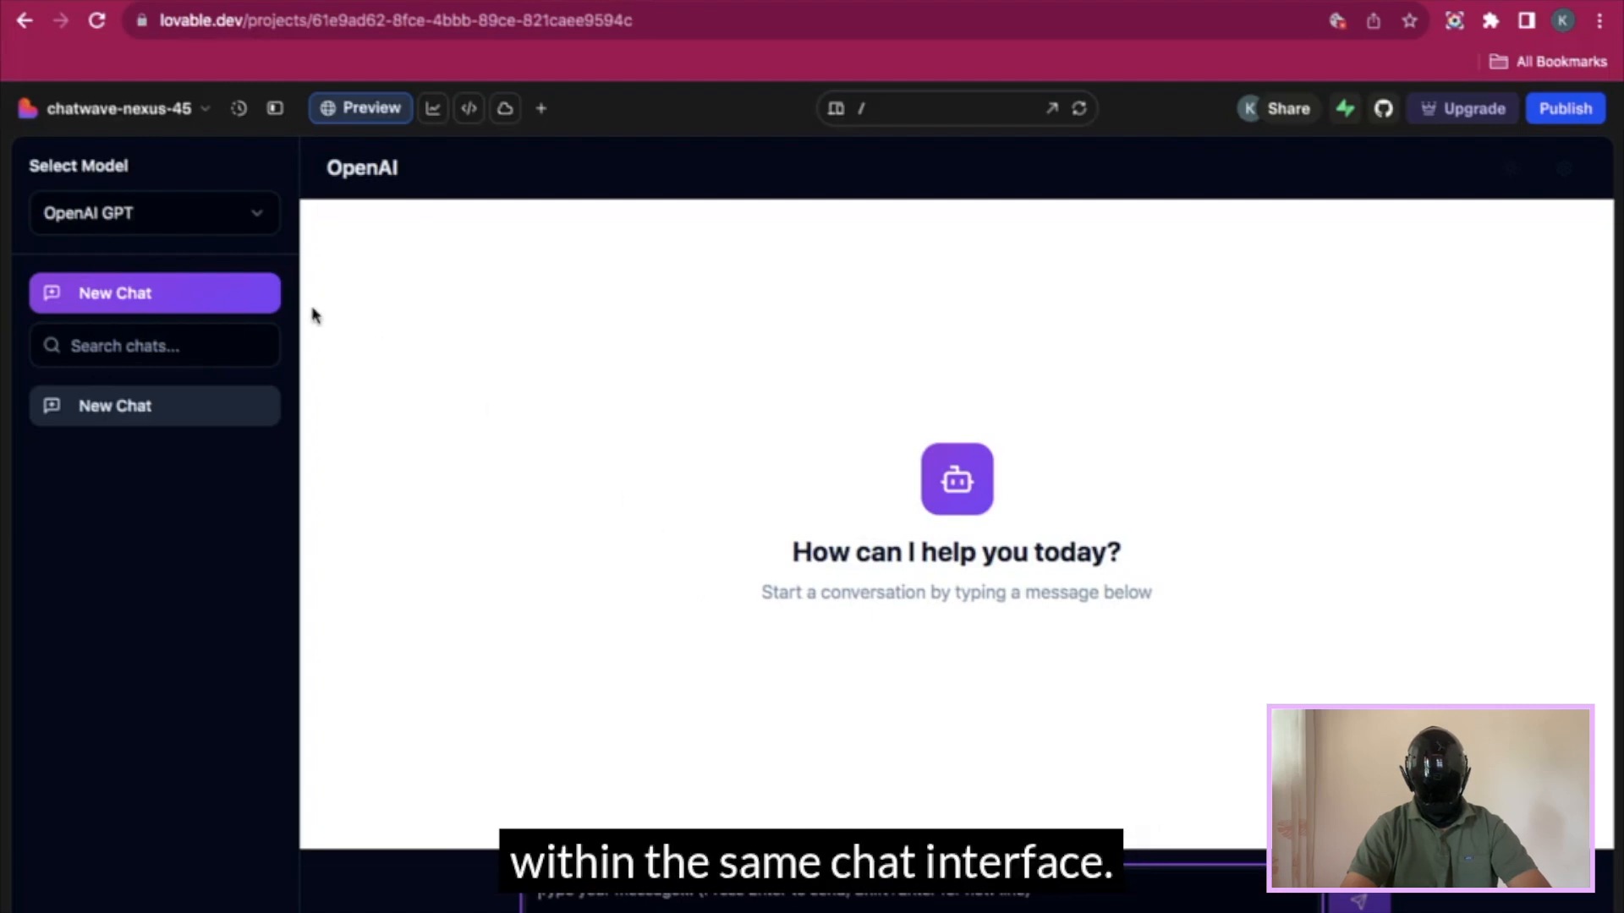
- Open the Select Model dropdown to list OpenAI GPT, Anthropic Claude, Meta LLaMA, DeepSeek and Mistral AI
left_click(191, 218)
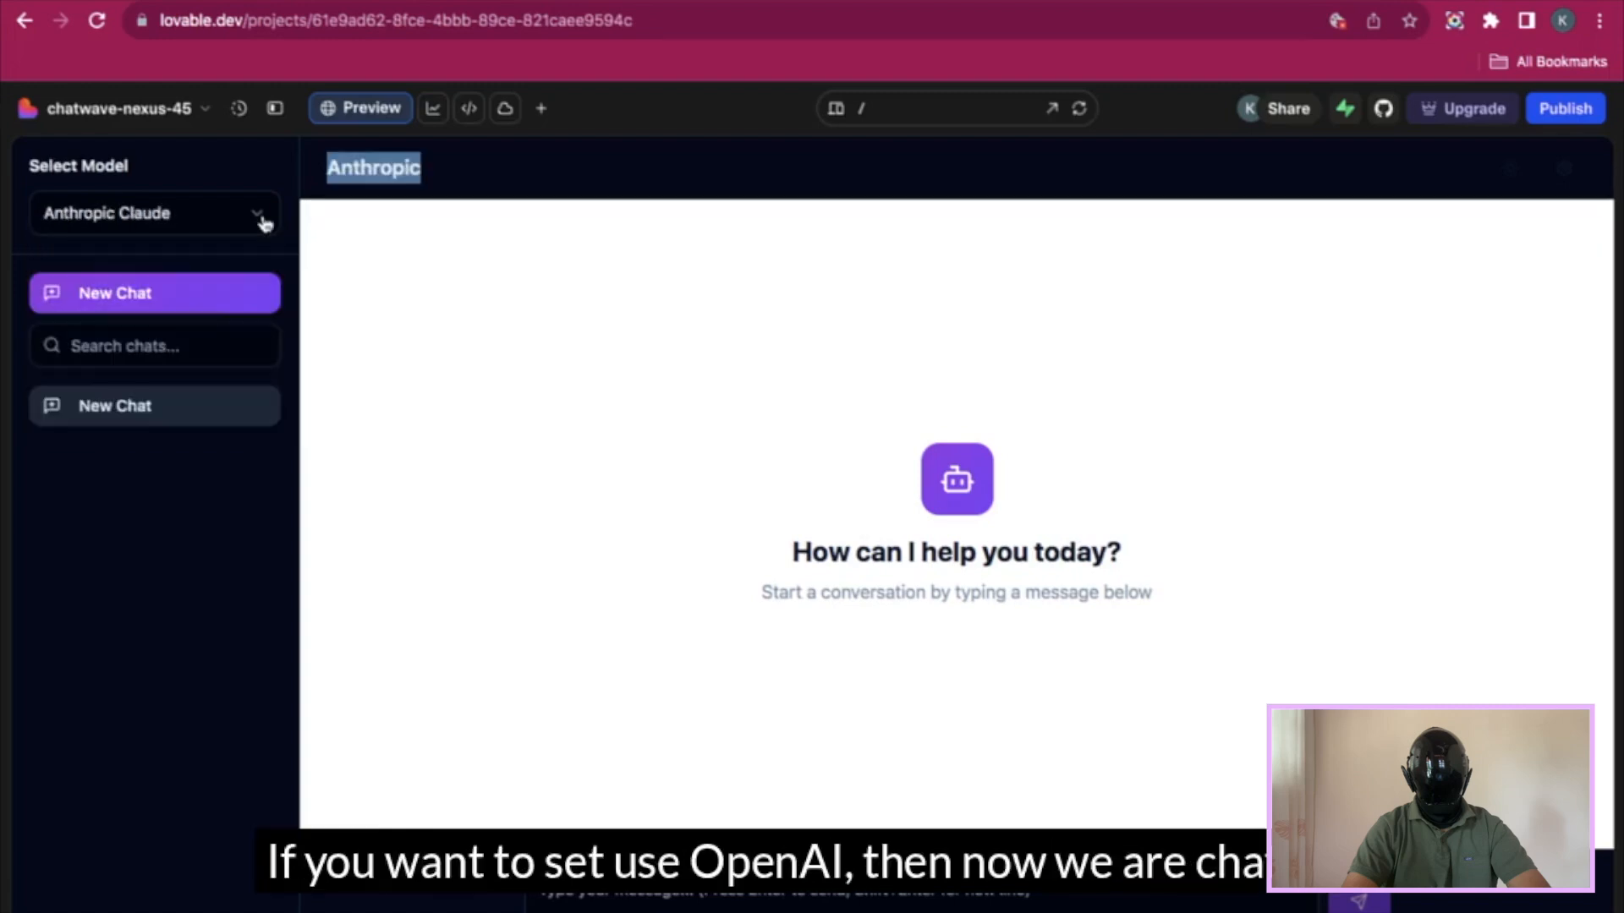
- Settle on OpenAI GPT as the chat model and set the dashboard to the dark theme
left_click(261, 217)
left_click(216, 272)
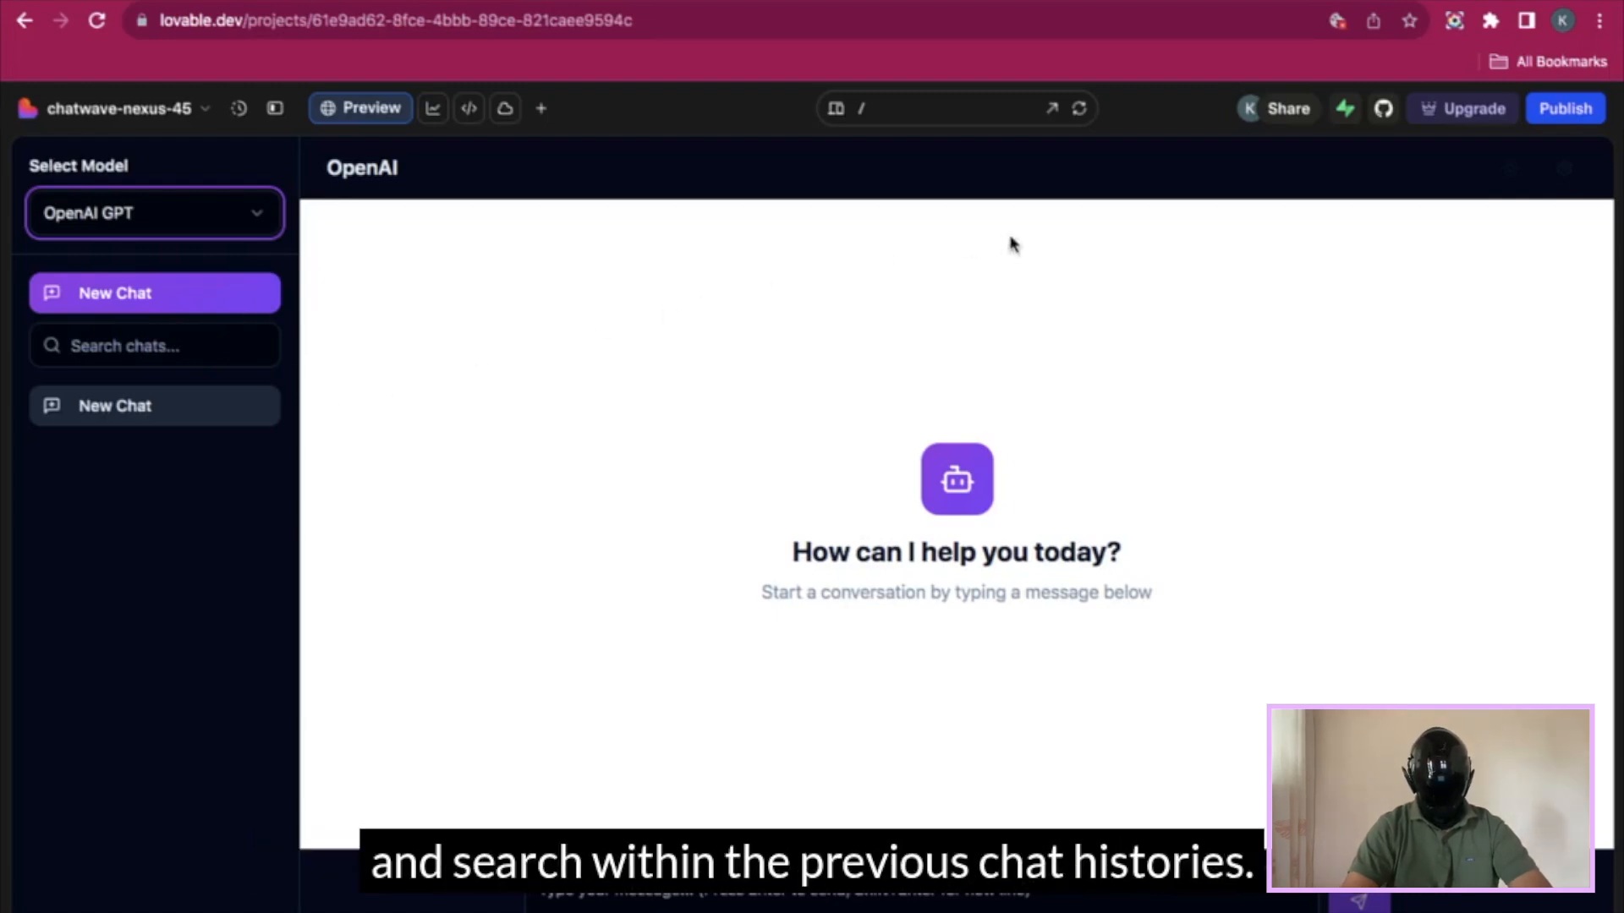
left_click(1508, 170)
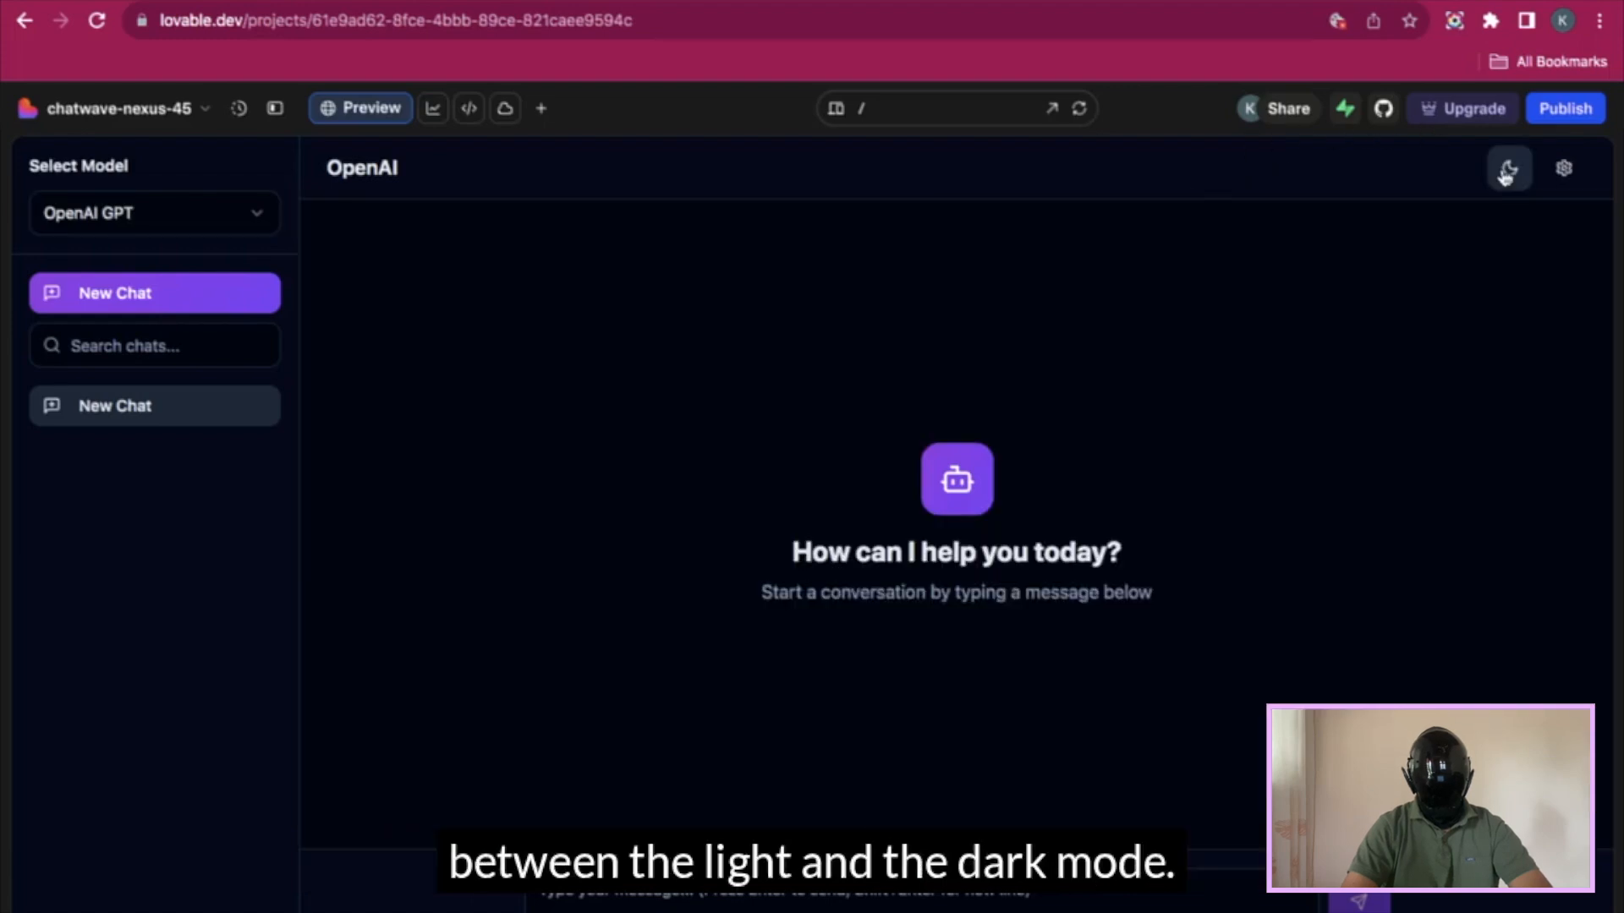
left_click(1508, 170)
left_click(1508, 170)
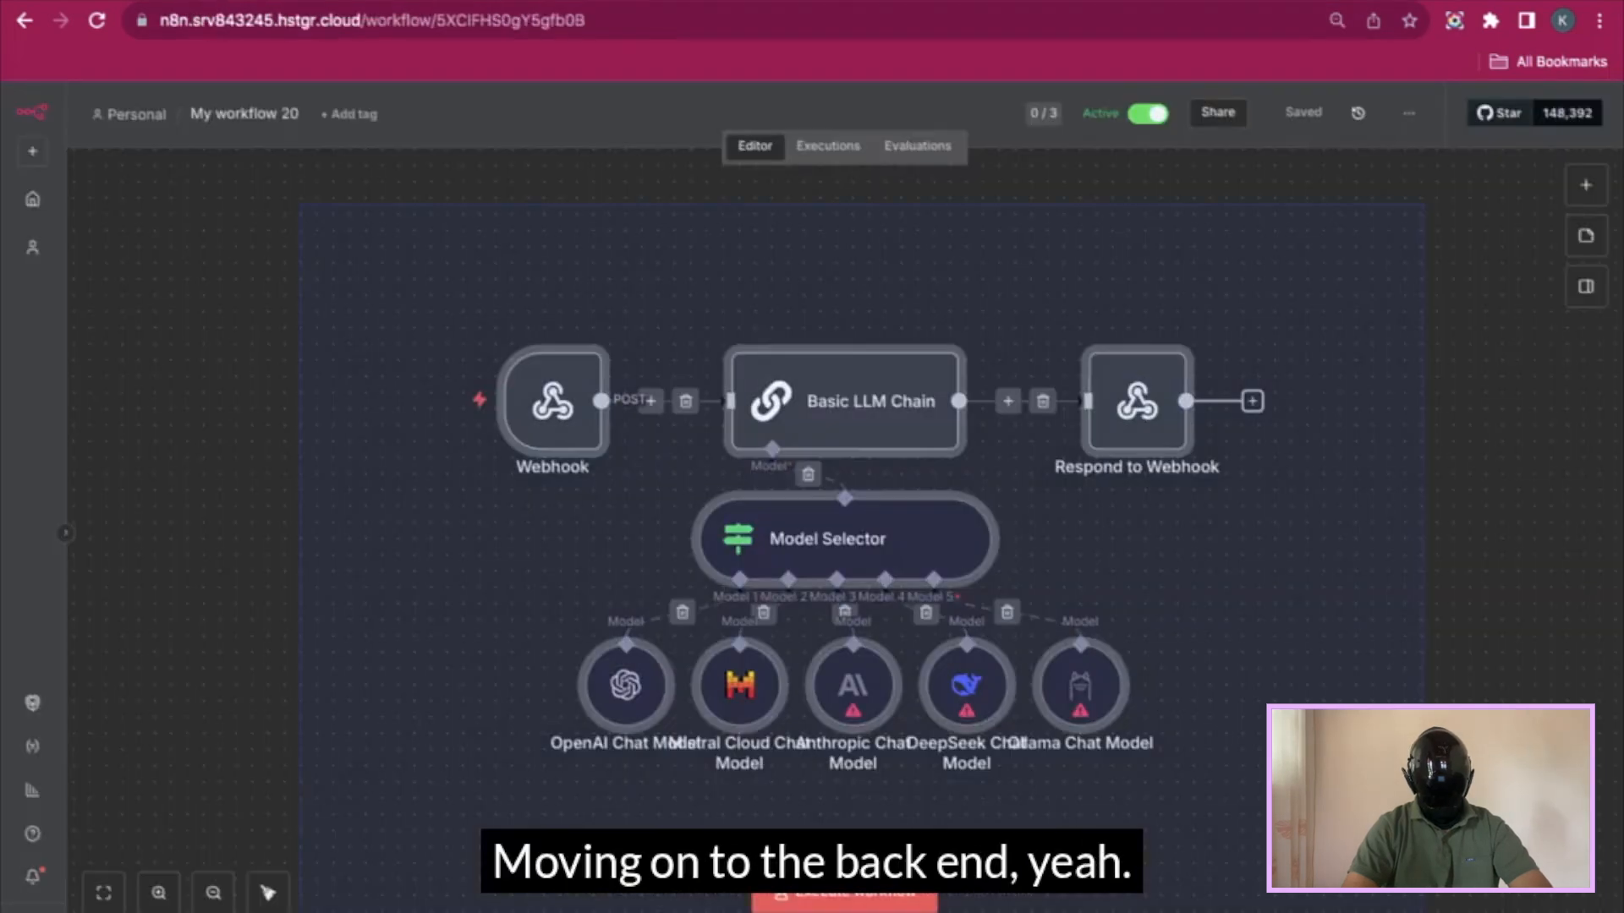
left_click(204, 1)
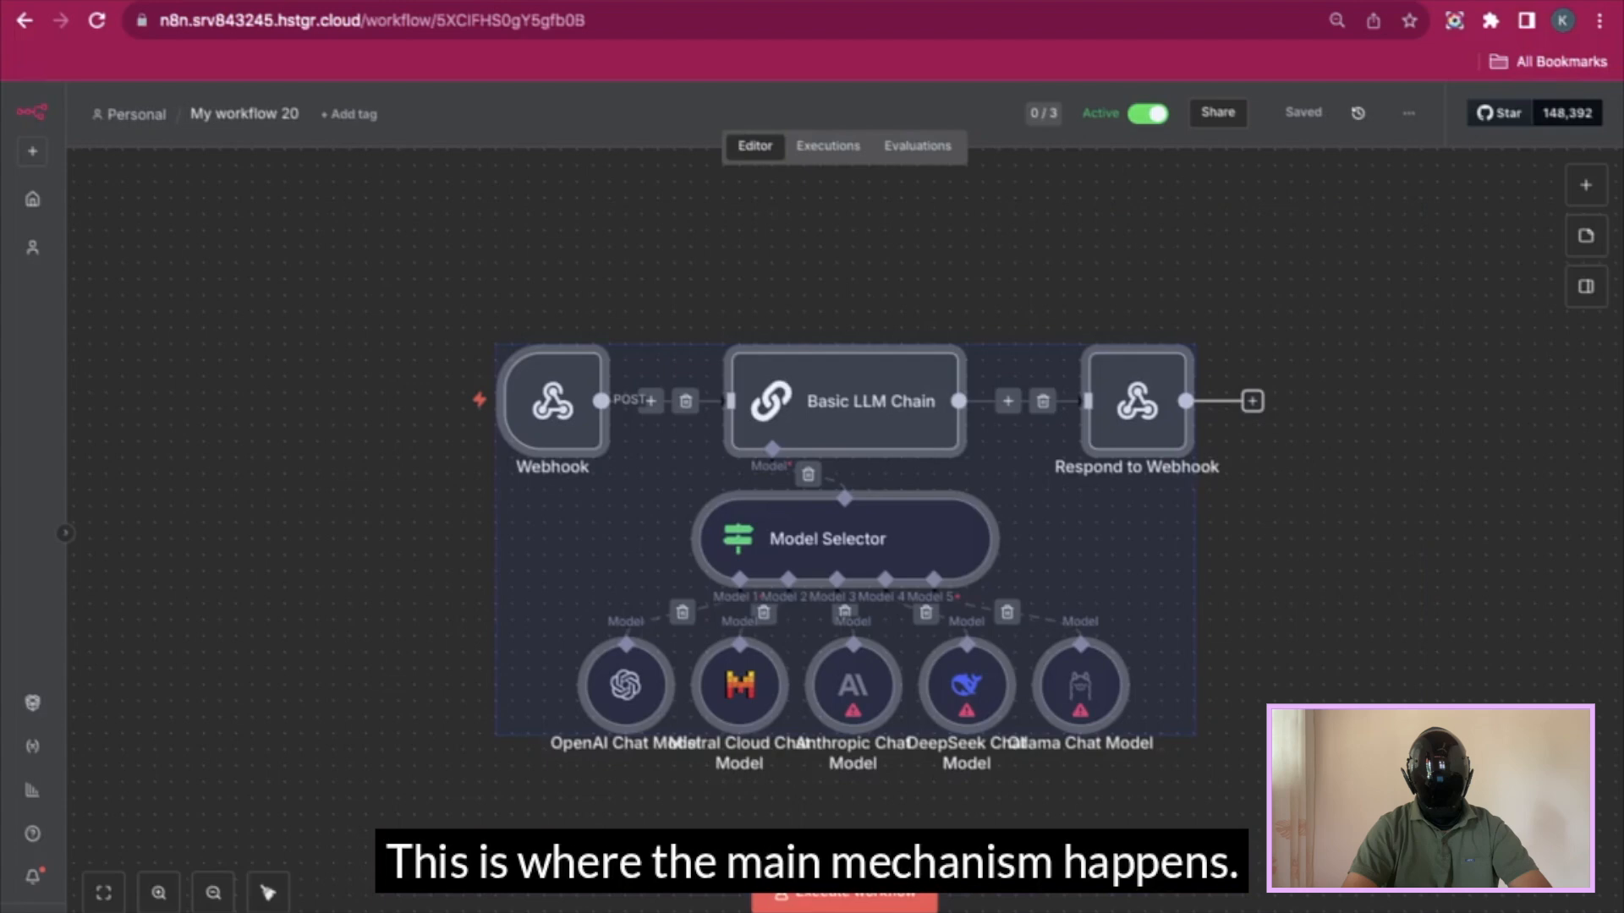
left_click(335, 711)
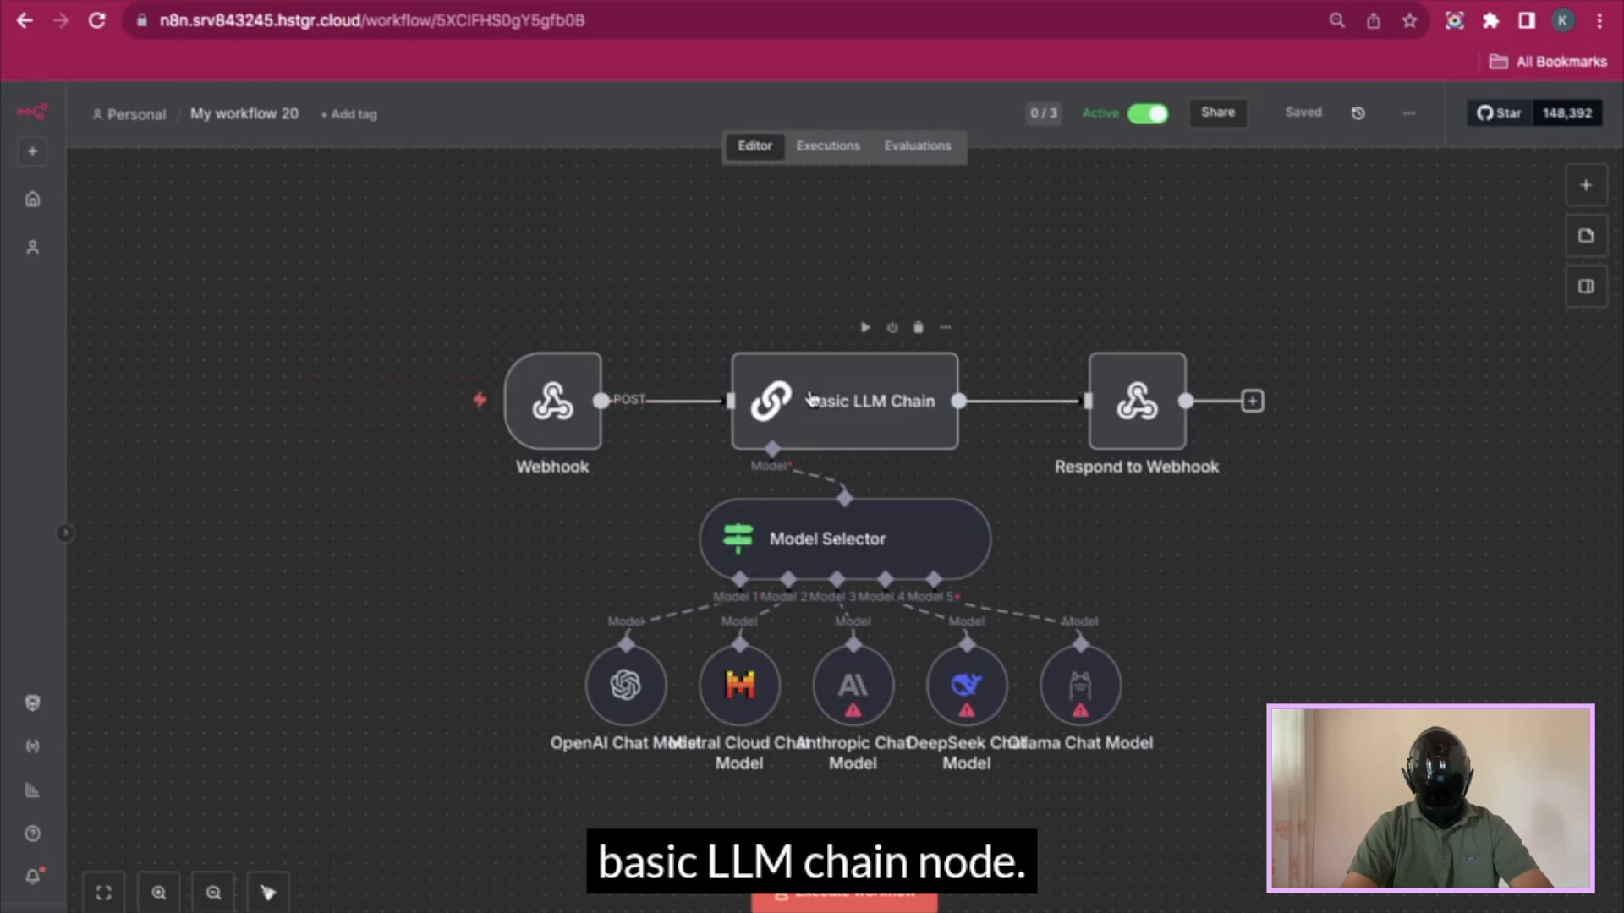
double_click(819, 539)
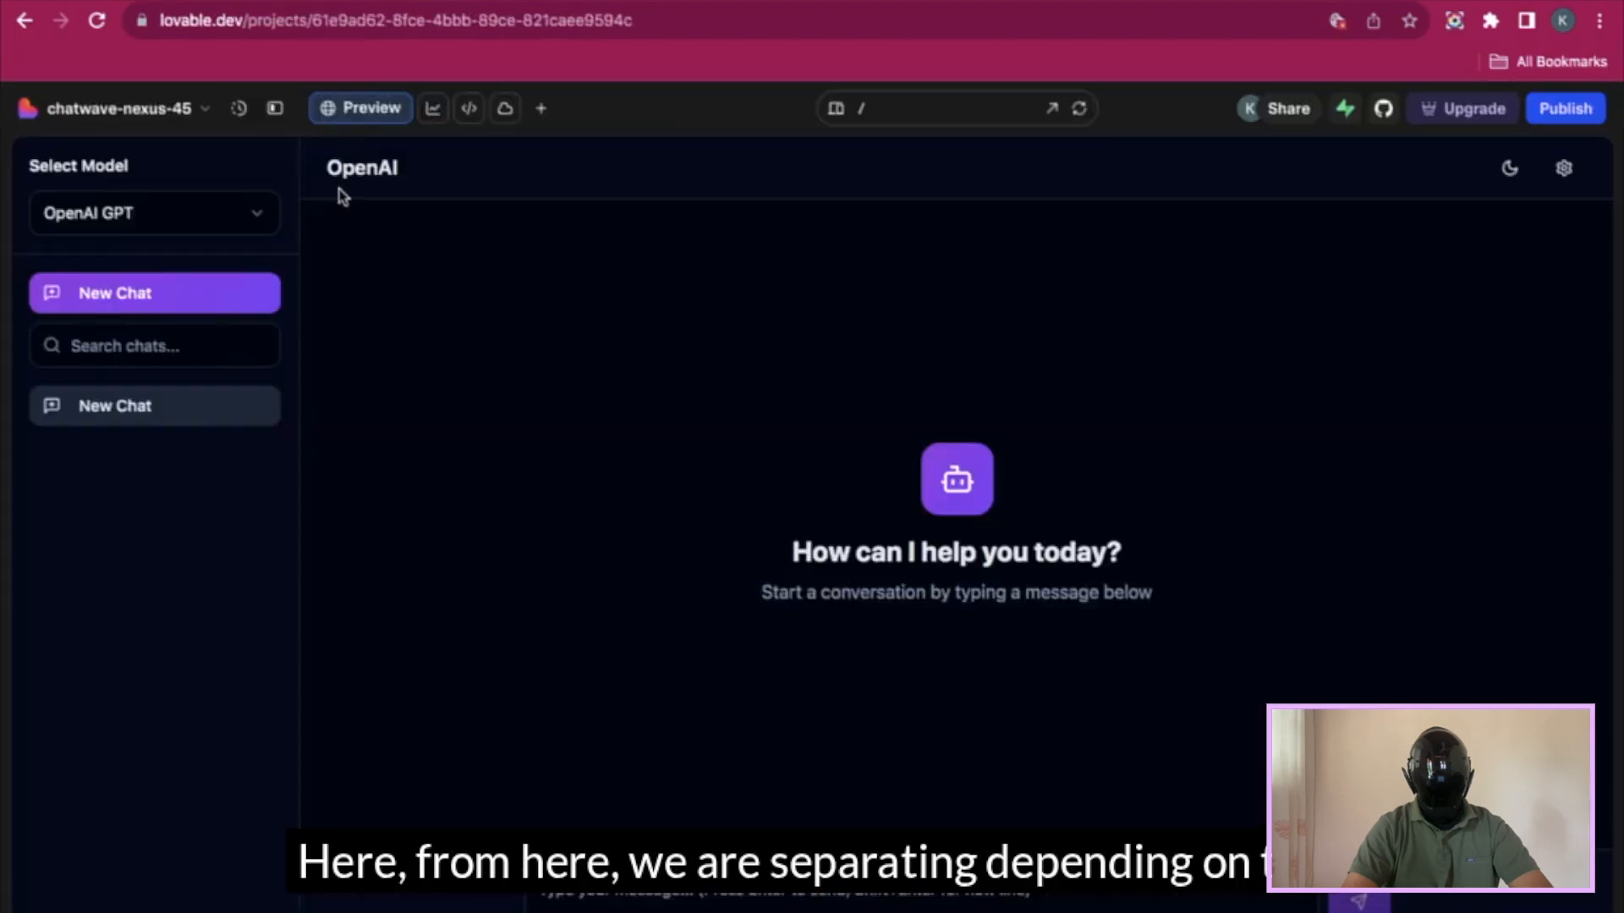
left_click_drag(325, 167, 406, 176)
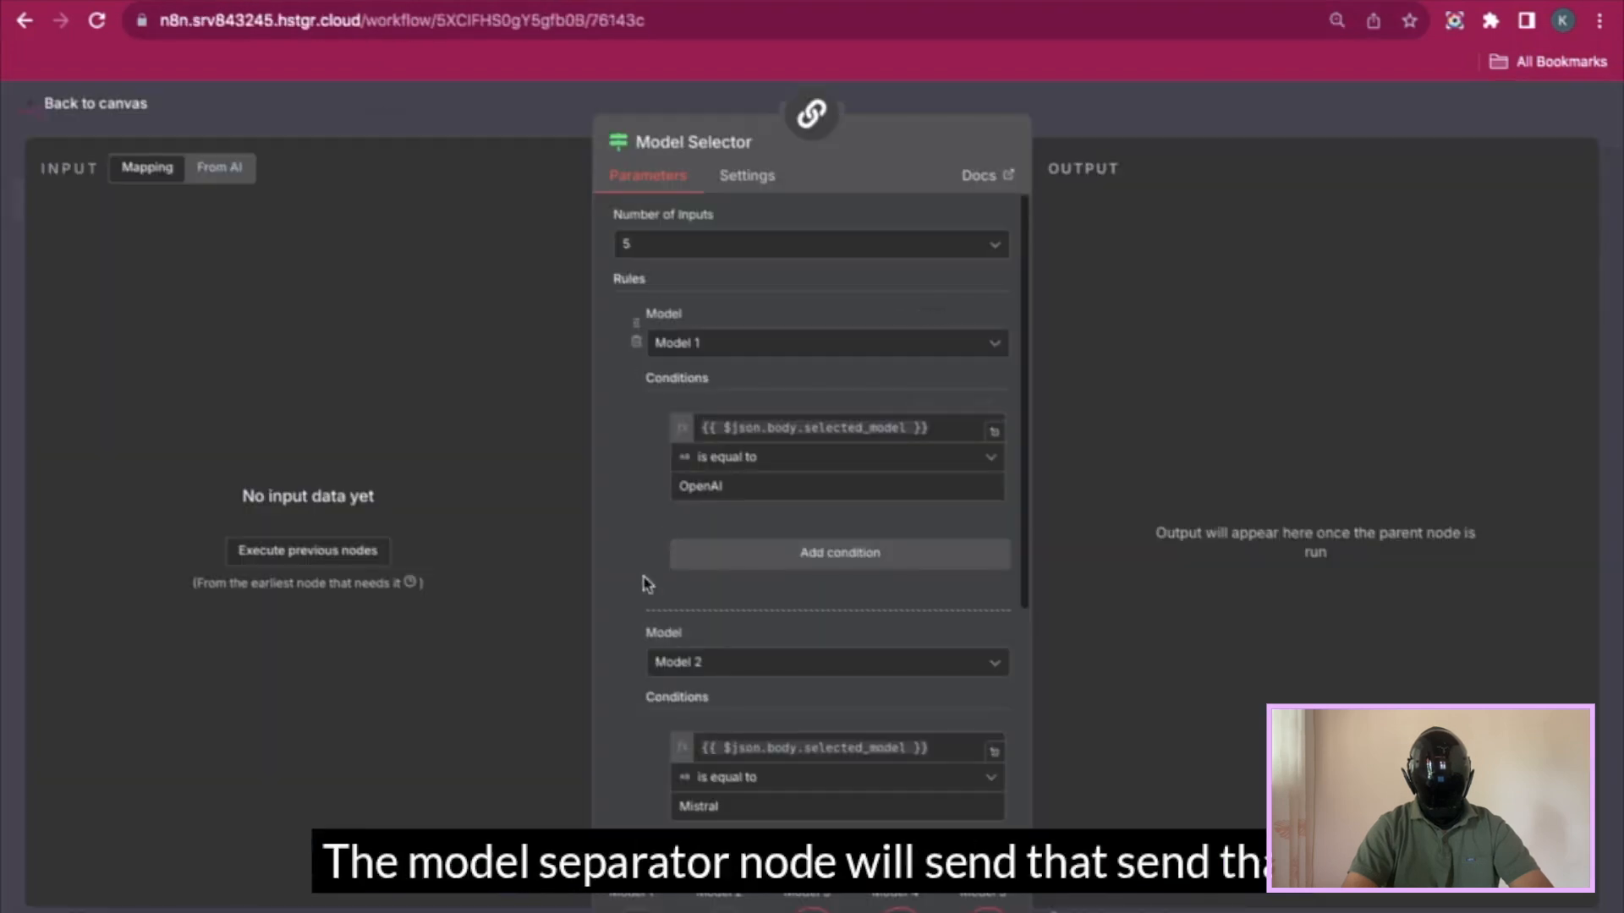
scroll(647, 584, "down", 2)
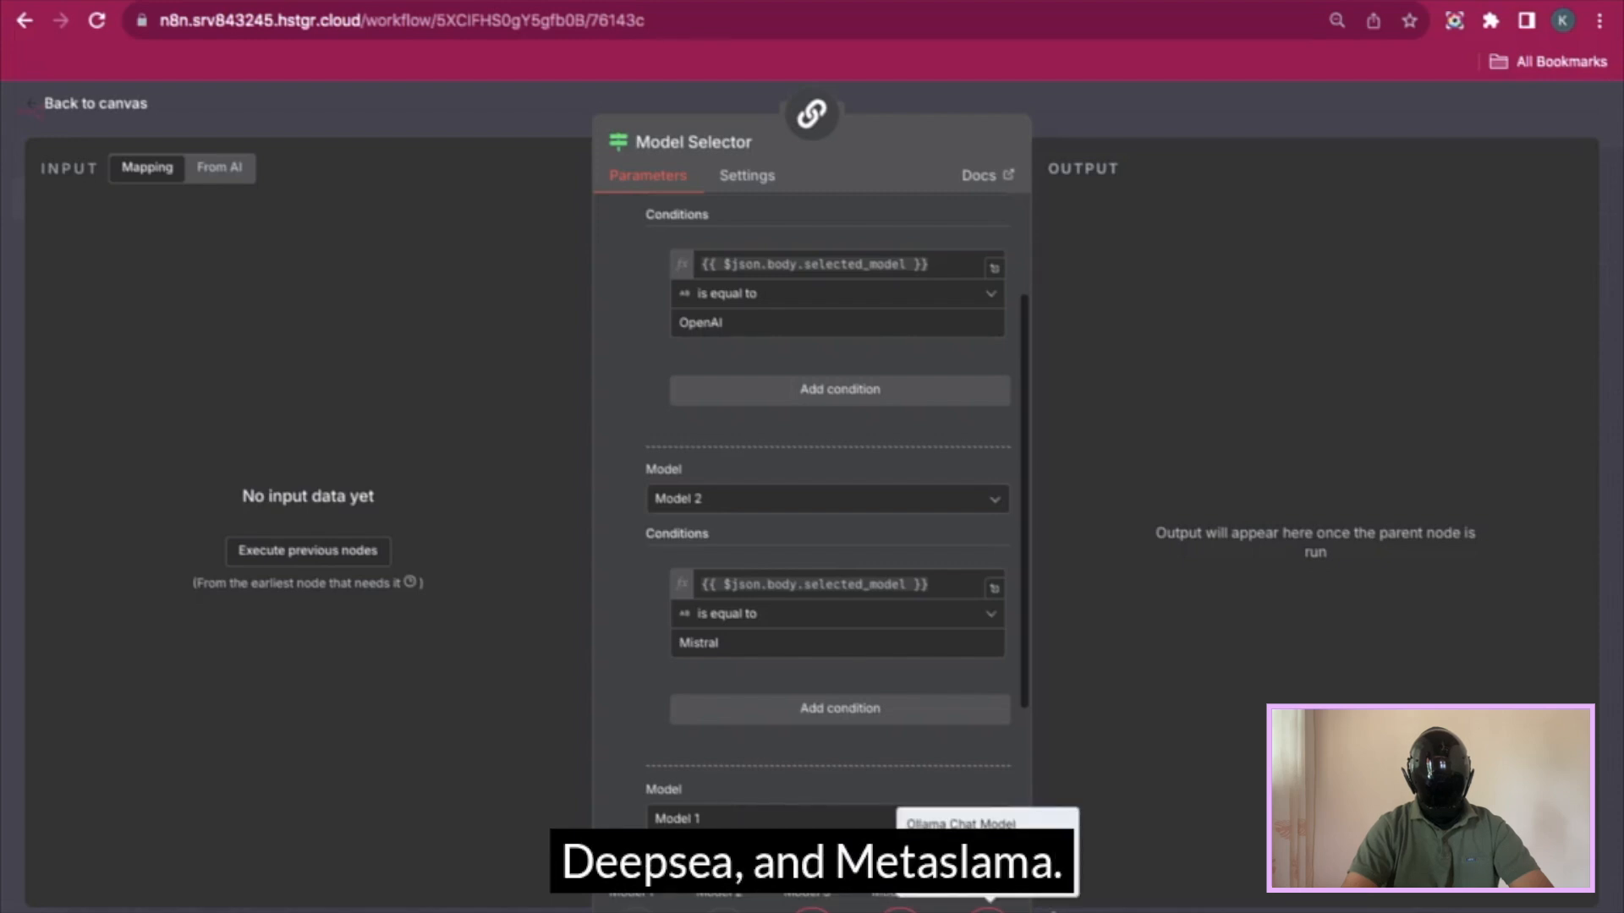
left_click(1241, 117)
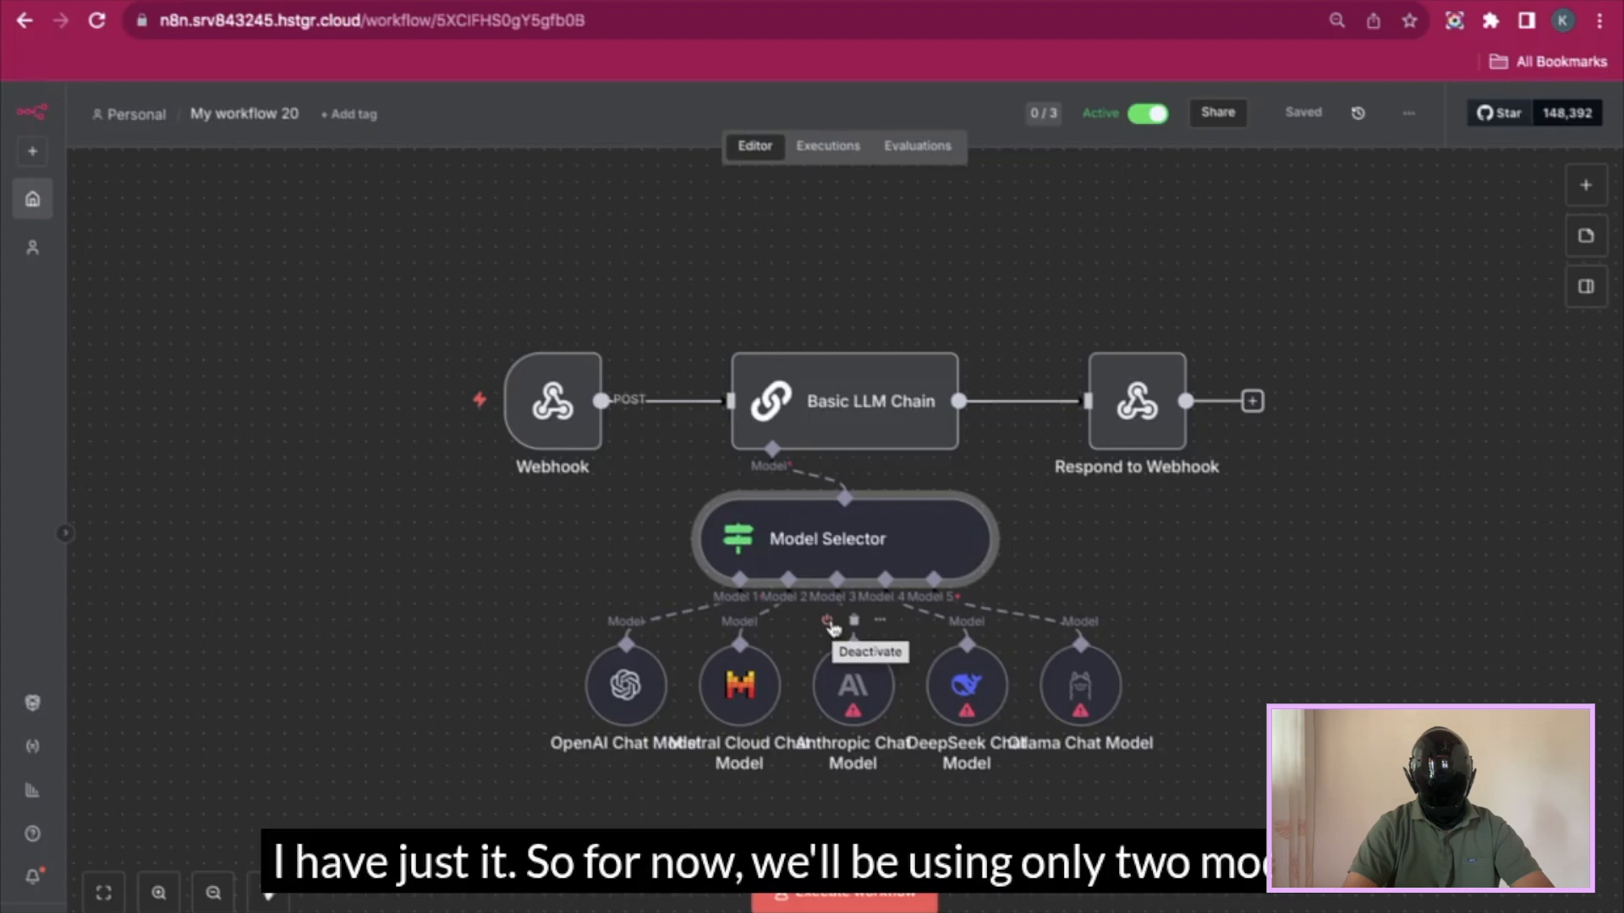
- Delete the Anthropic and DeepSeek chat model nodes and disconnect the Ollama model from the selector
left_click(853, 621)
left_click(967, 621)
left_click(1008, 617)
- Set the Model Selector's Number of Inputs to 2
double_click(830, 556)
left_click(802, 245)
left_click(799, 290)
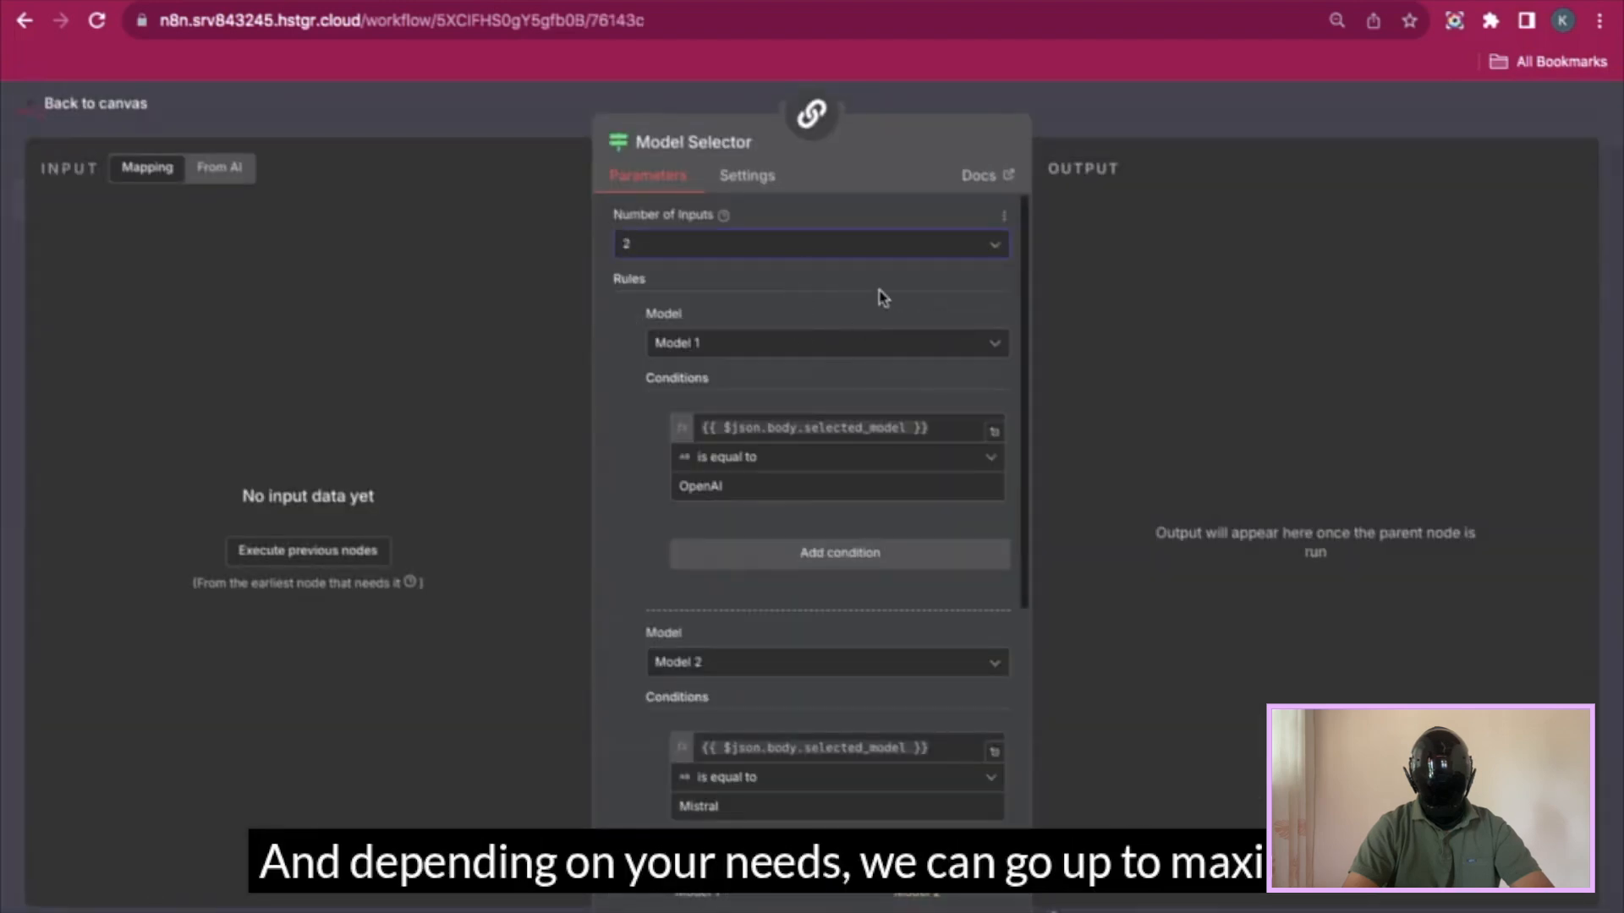
left_click(960, 243)
scroll(871, 493, "down", 2)
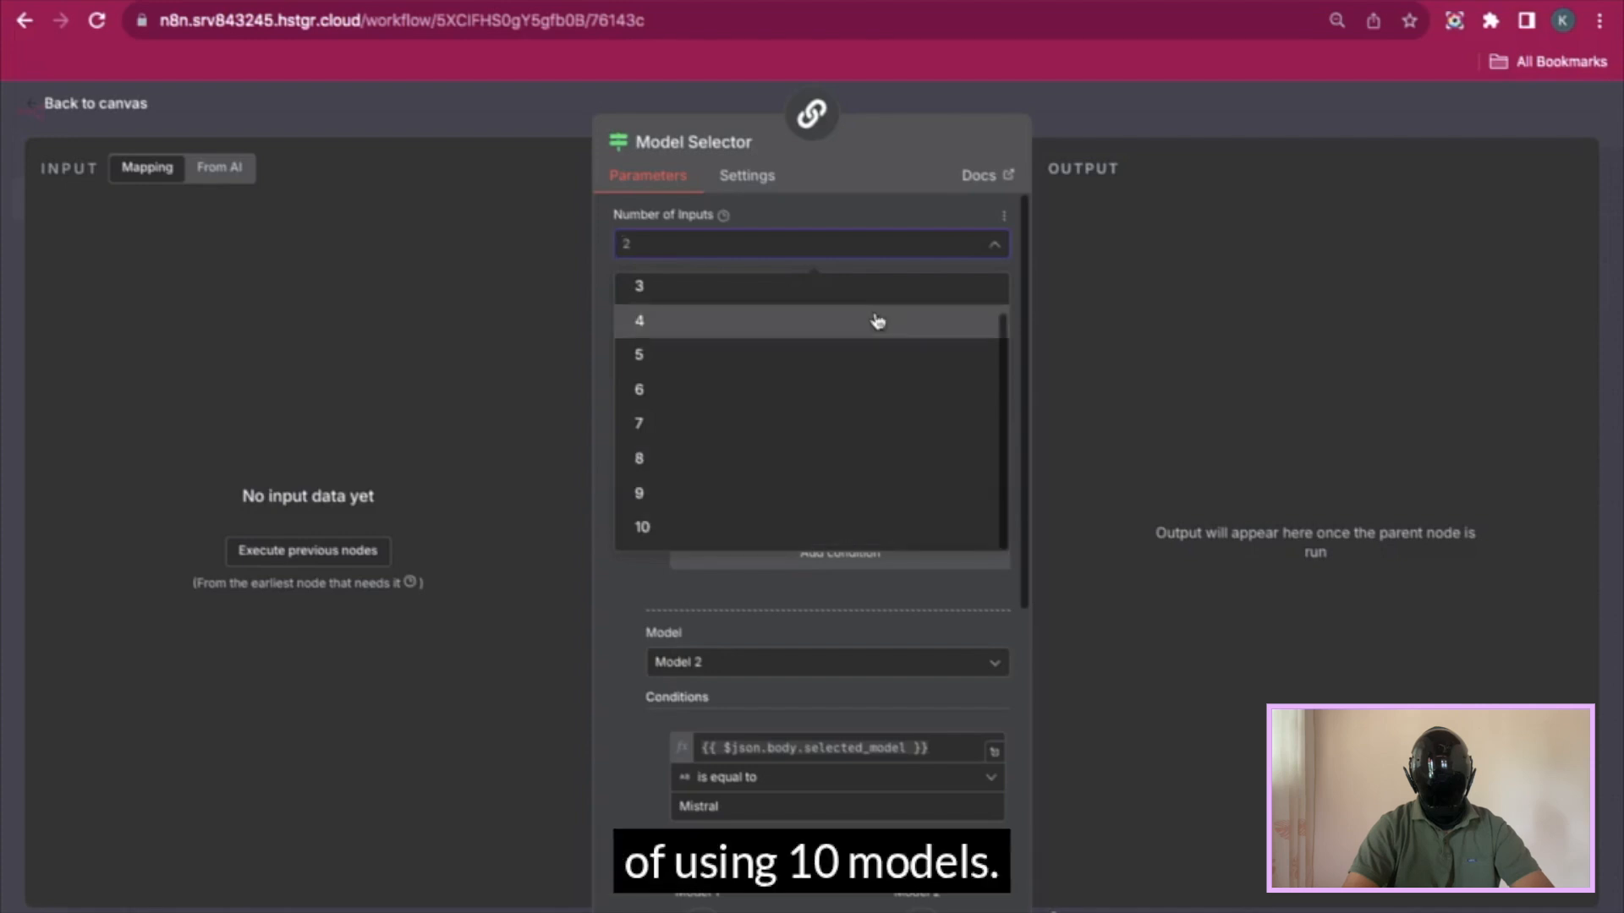
left_click(1185, 110)
left_click(1193, 110)
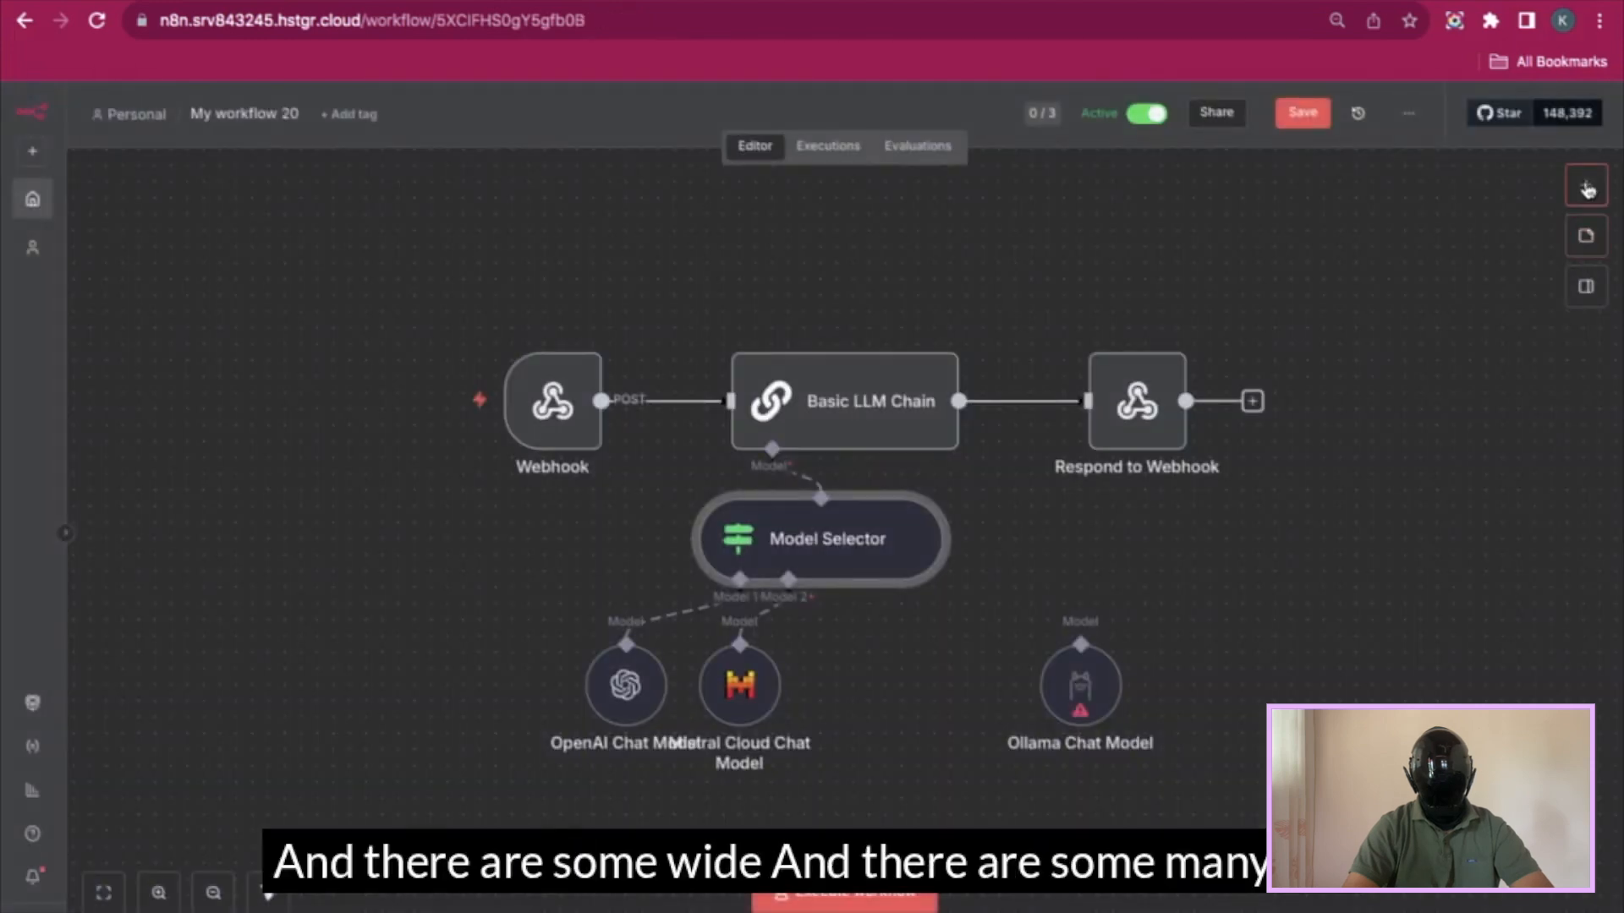
- Delete the Ollama Chat Model node, reposition the Mistral Cloud and OpenAI nodes, and save
left_click(1089, 631)
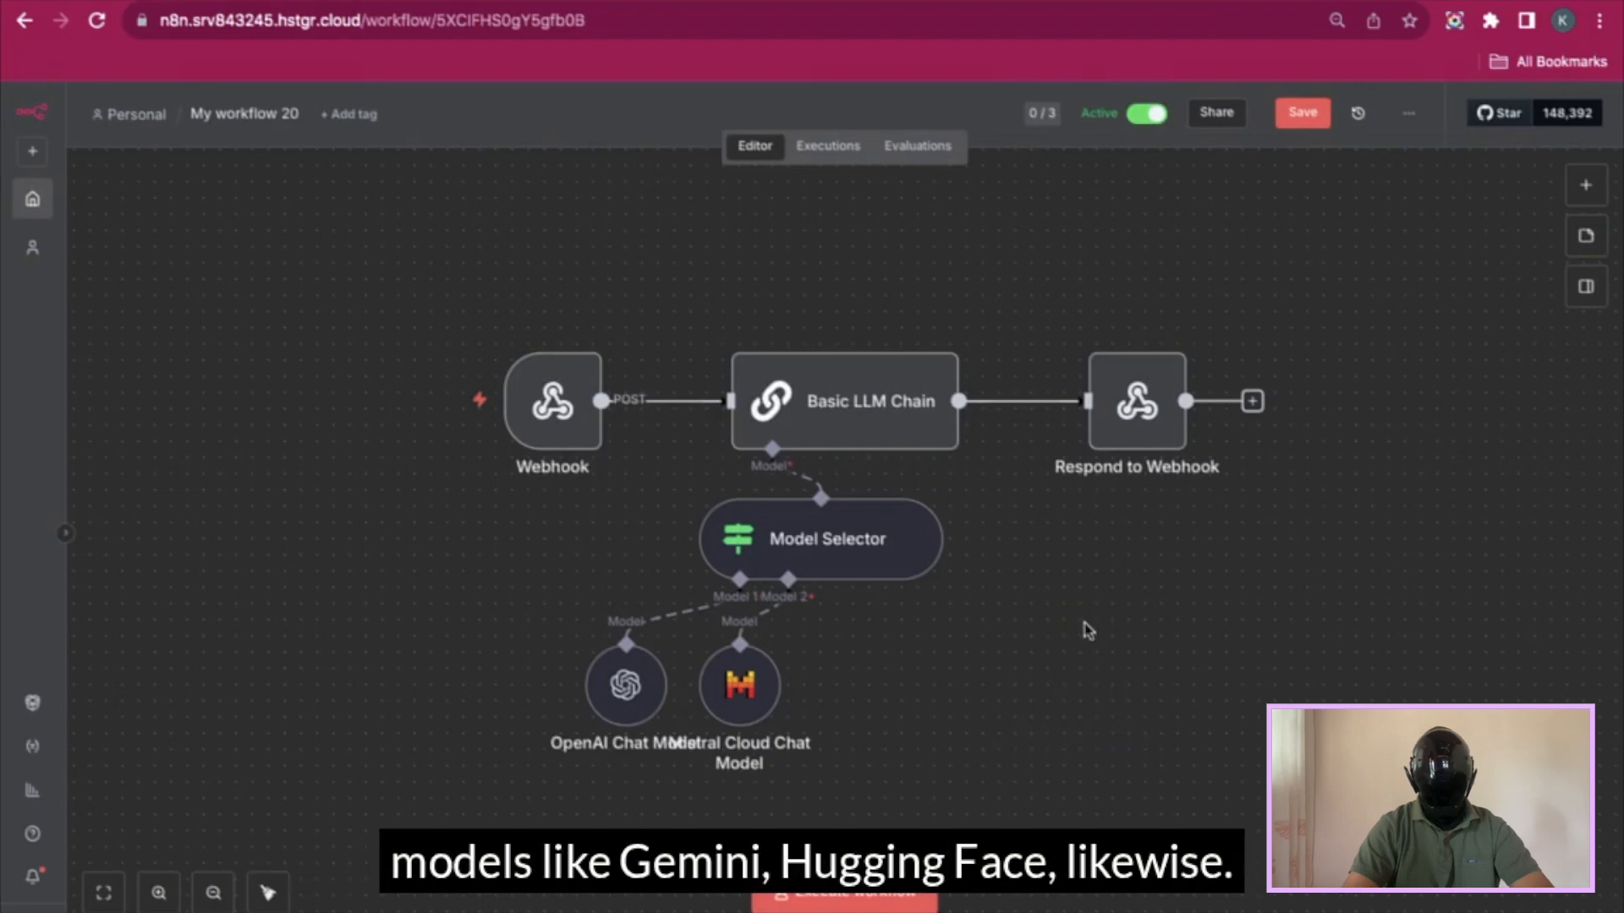
left_click(1310, 119)
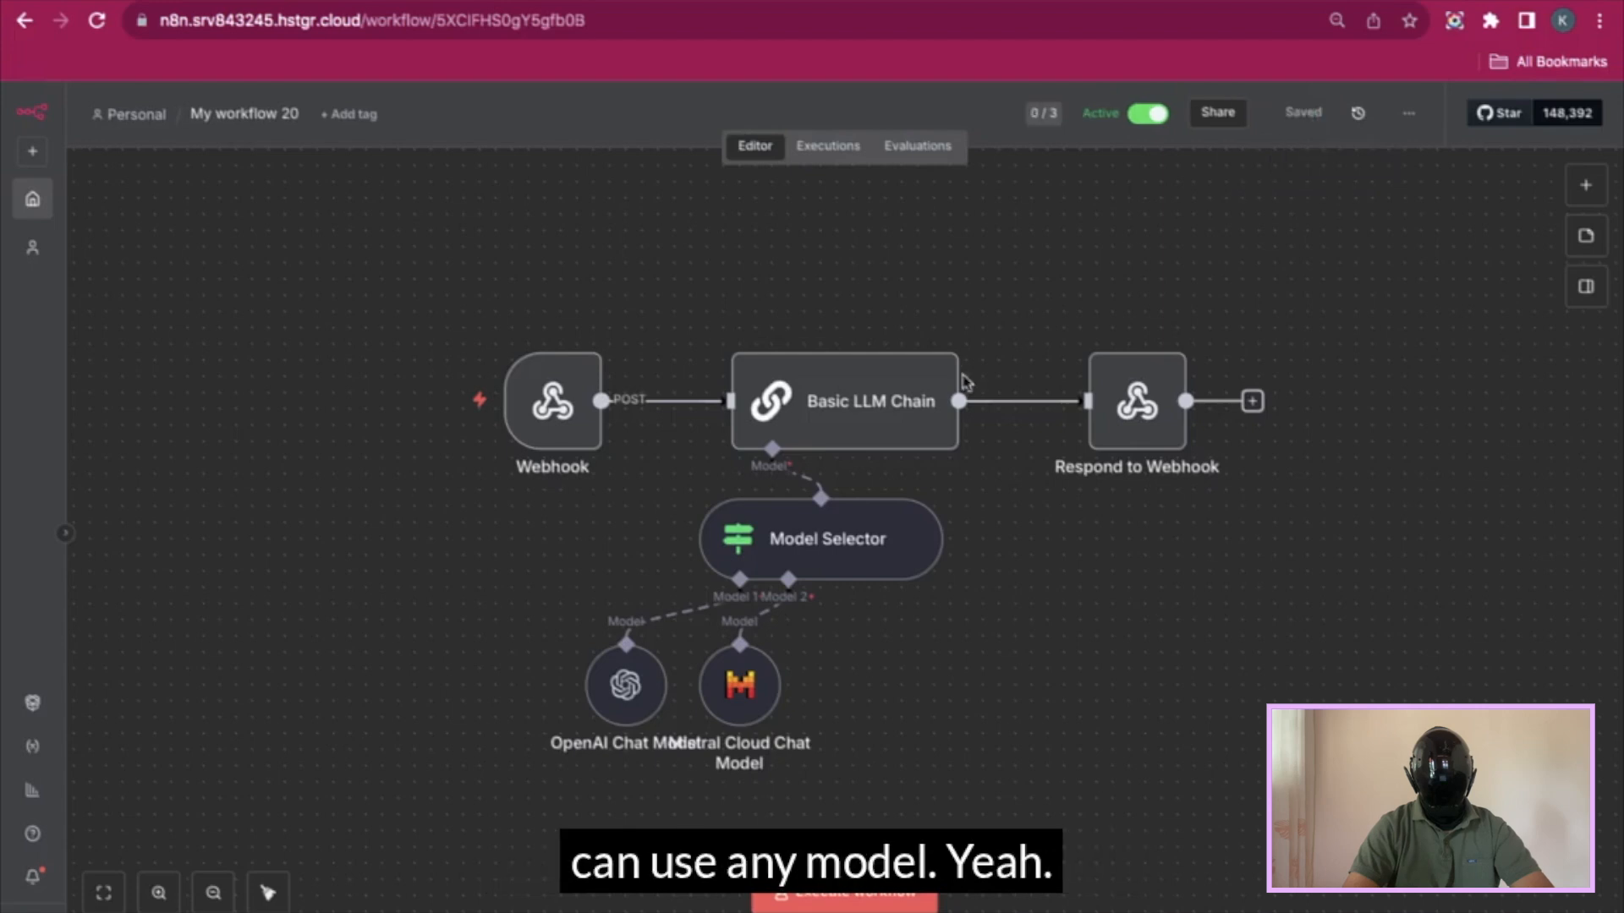
left_click_drag(731, 664, 844, 664)
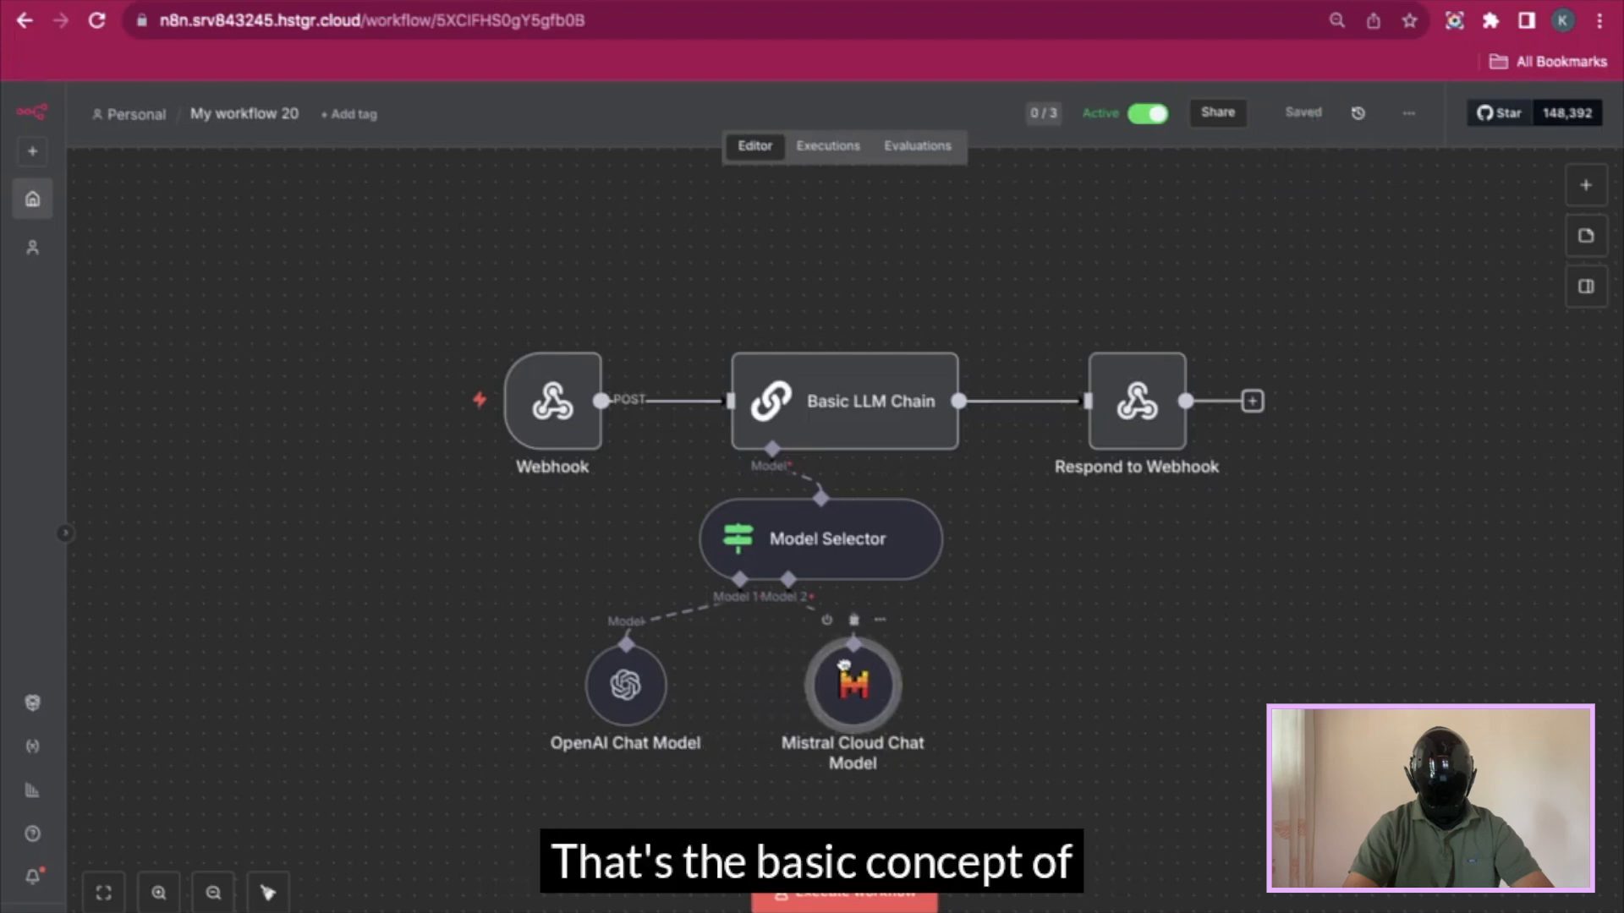
left_click_drag(641, 697, 706, 698)
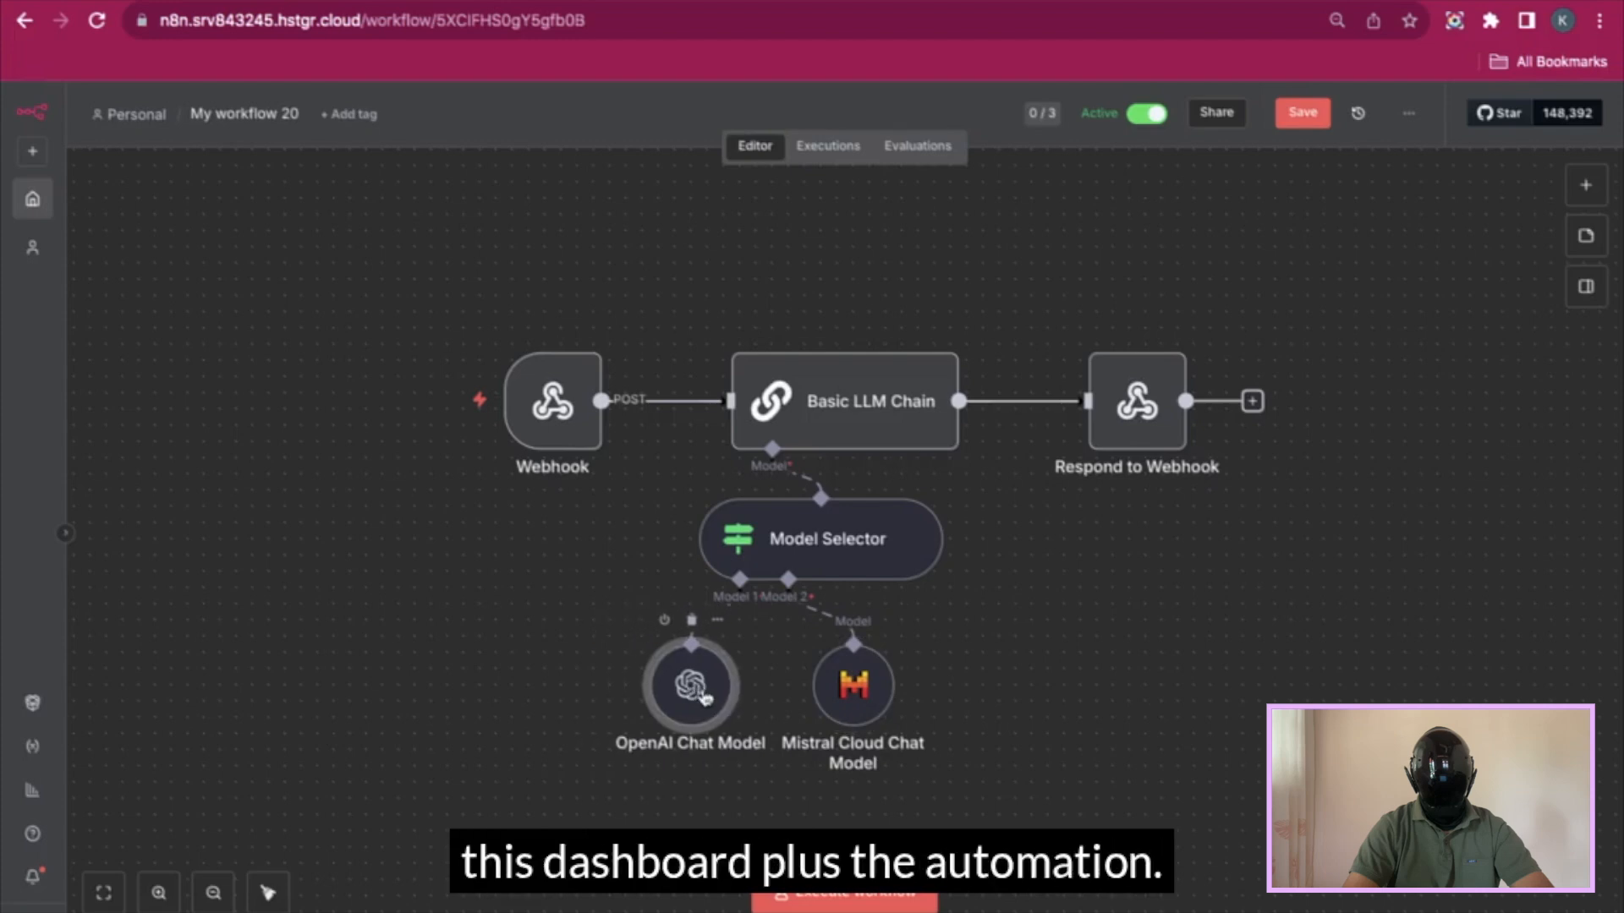
left_click(1301, 113)
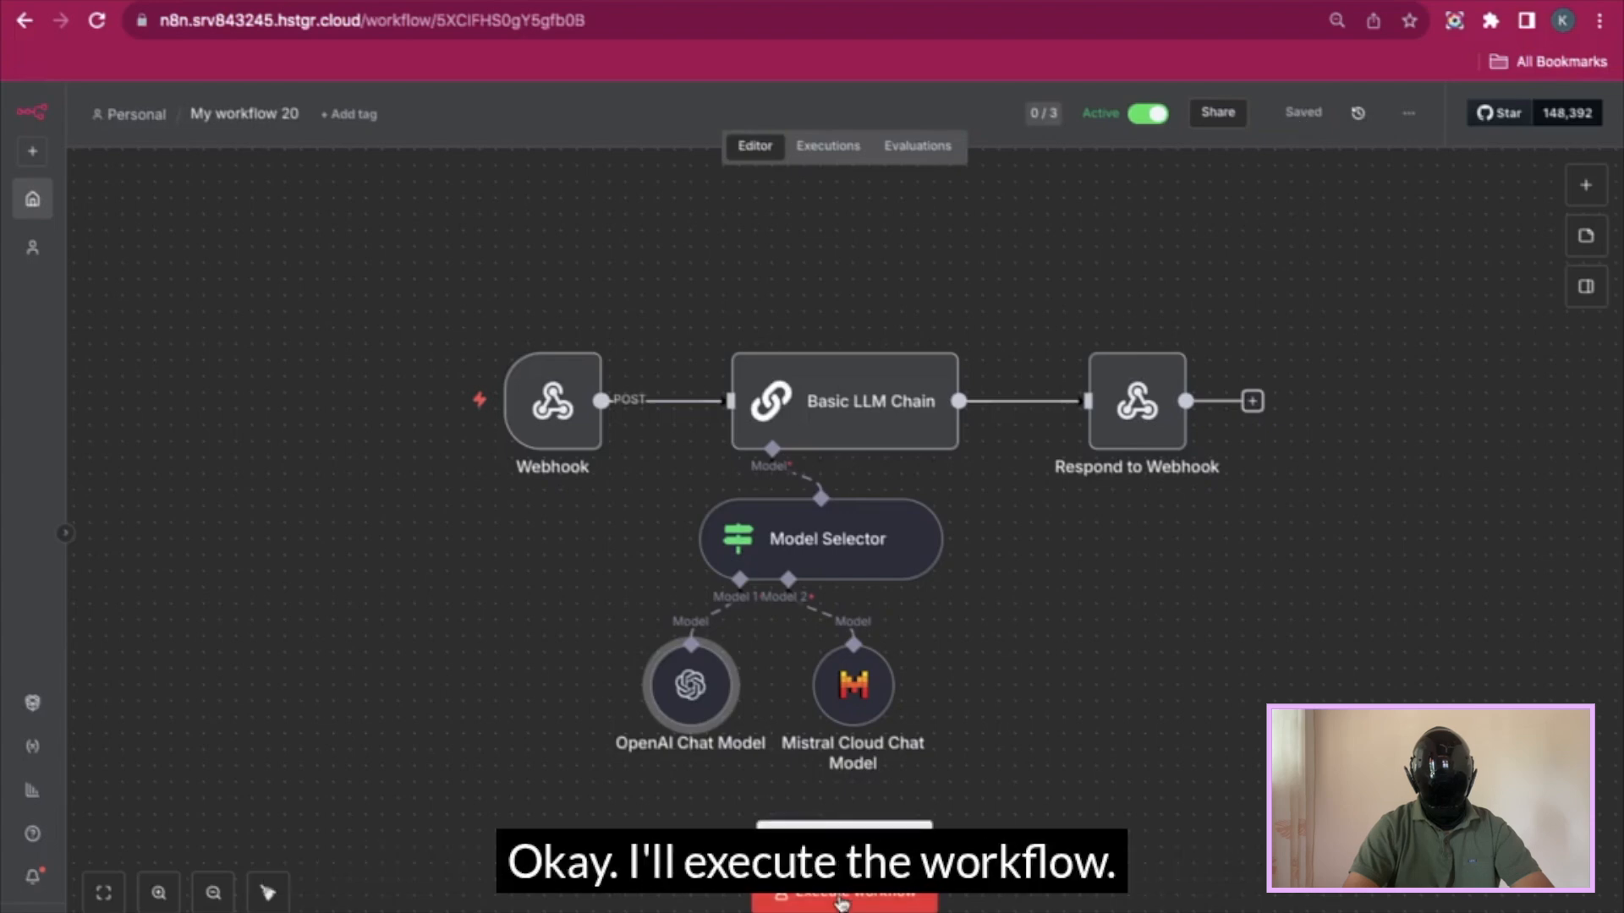
- Execute the workflow and send 'Hi' in the Lovable chat, getting 'Hello! How can I assist you today?'
left_click(844, 902)
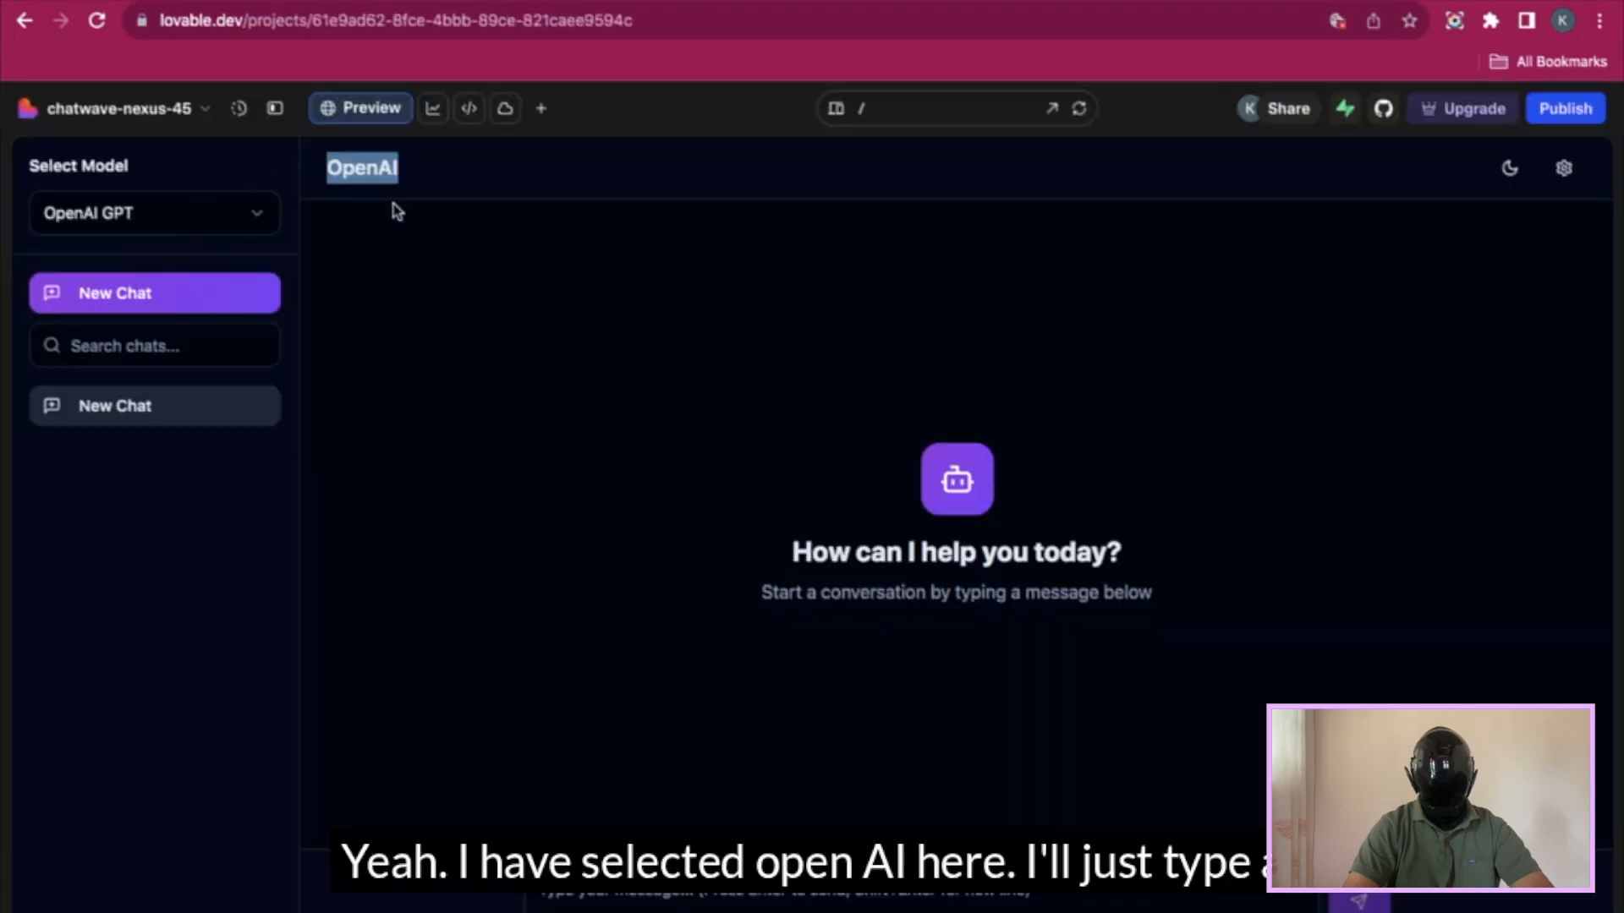
left_click(391, 237)
type("Hi")
key("Return")
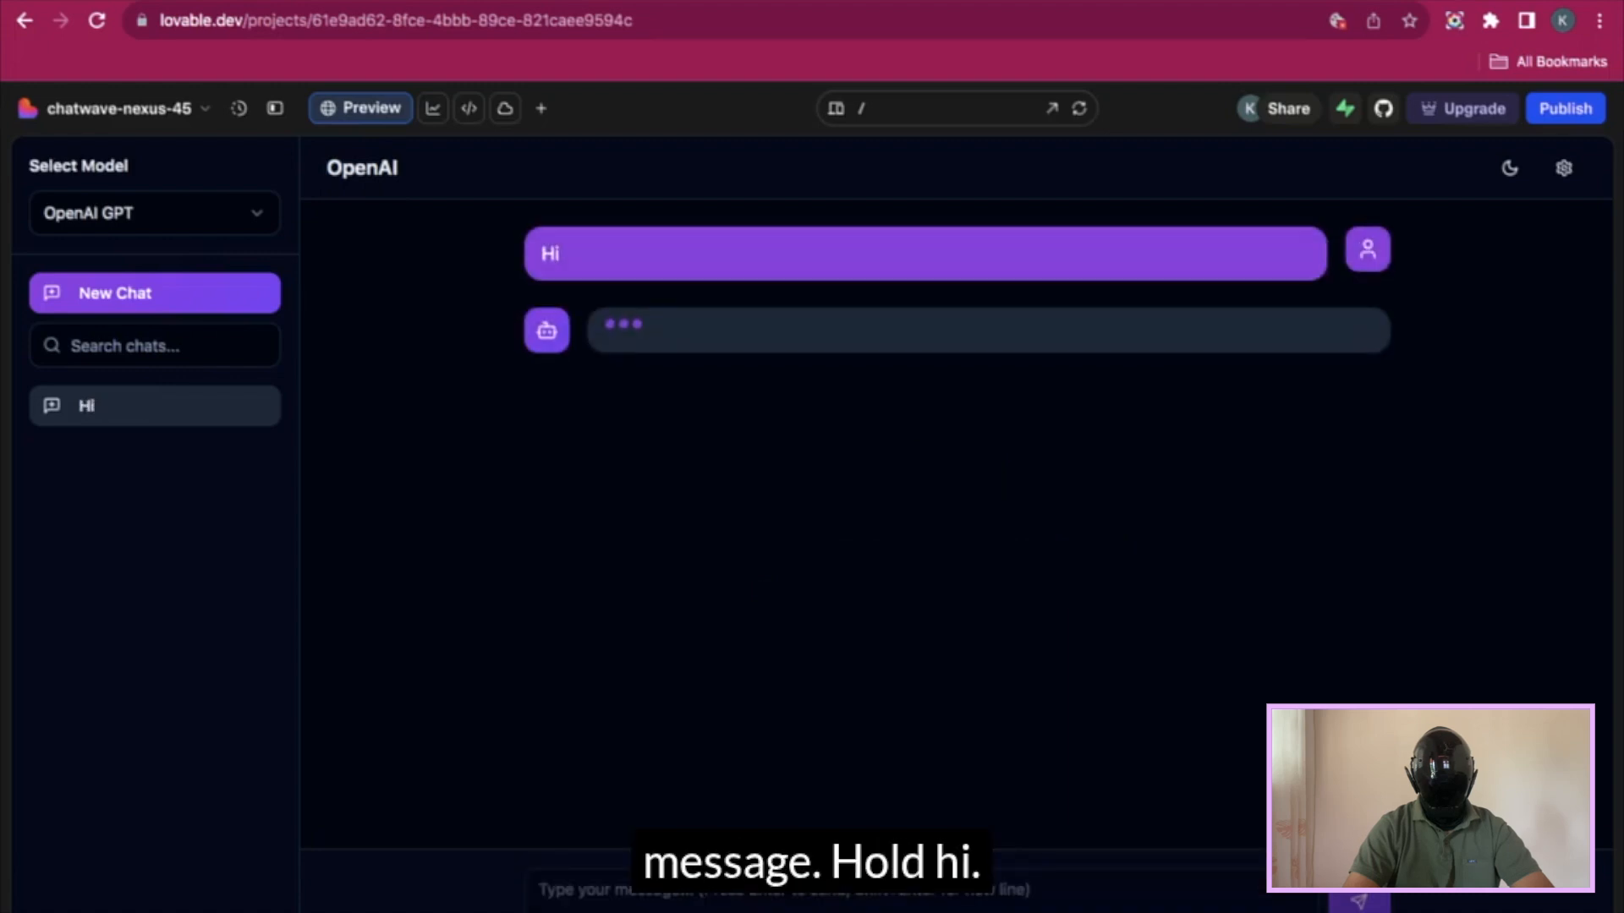
left_click_drag(606, 326, 893, 362)
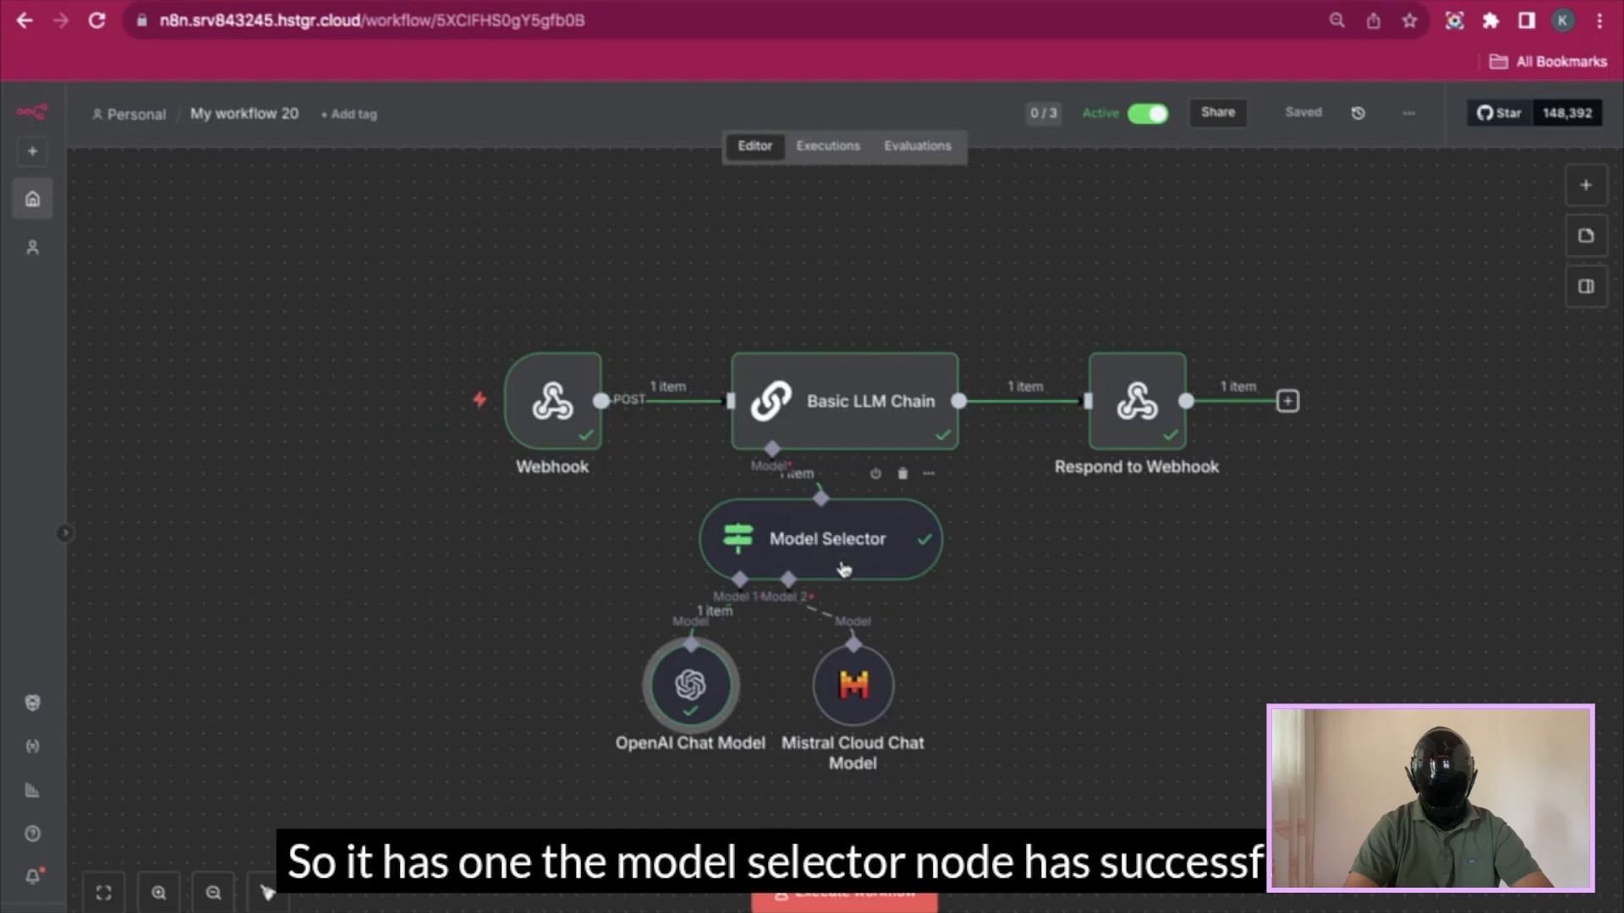
- Check the Model Selector's run details to confirm the reply came from OpenAI
double_click(691, 686)
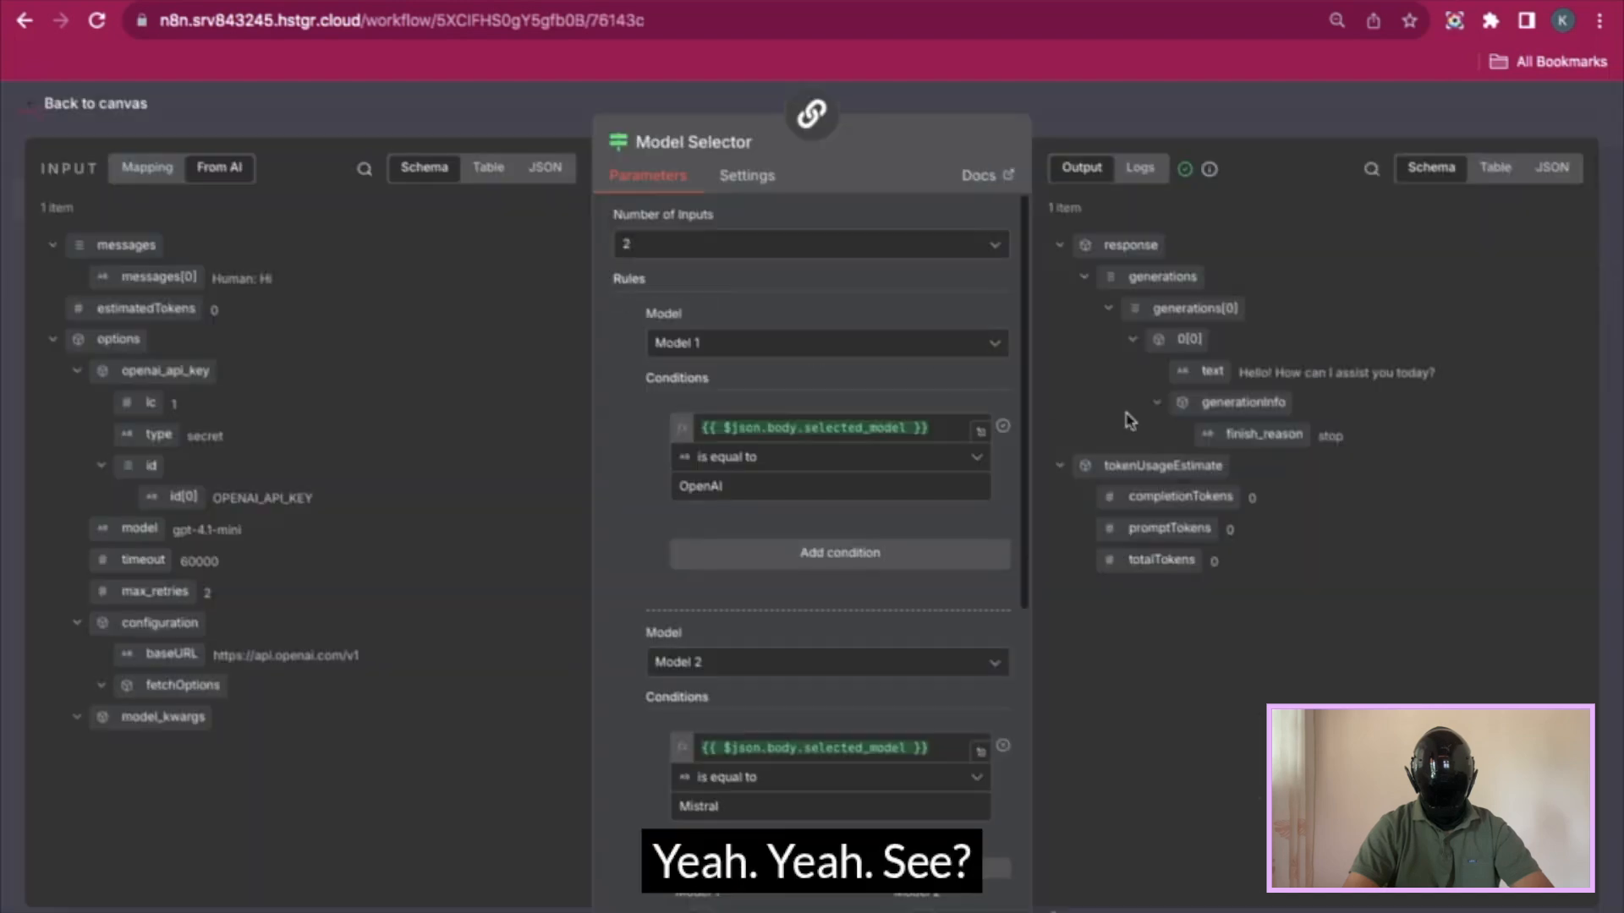
left_click_drag(1282, 438, 1501, 460)
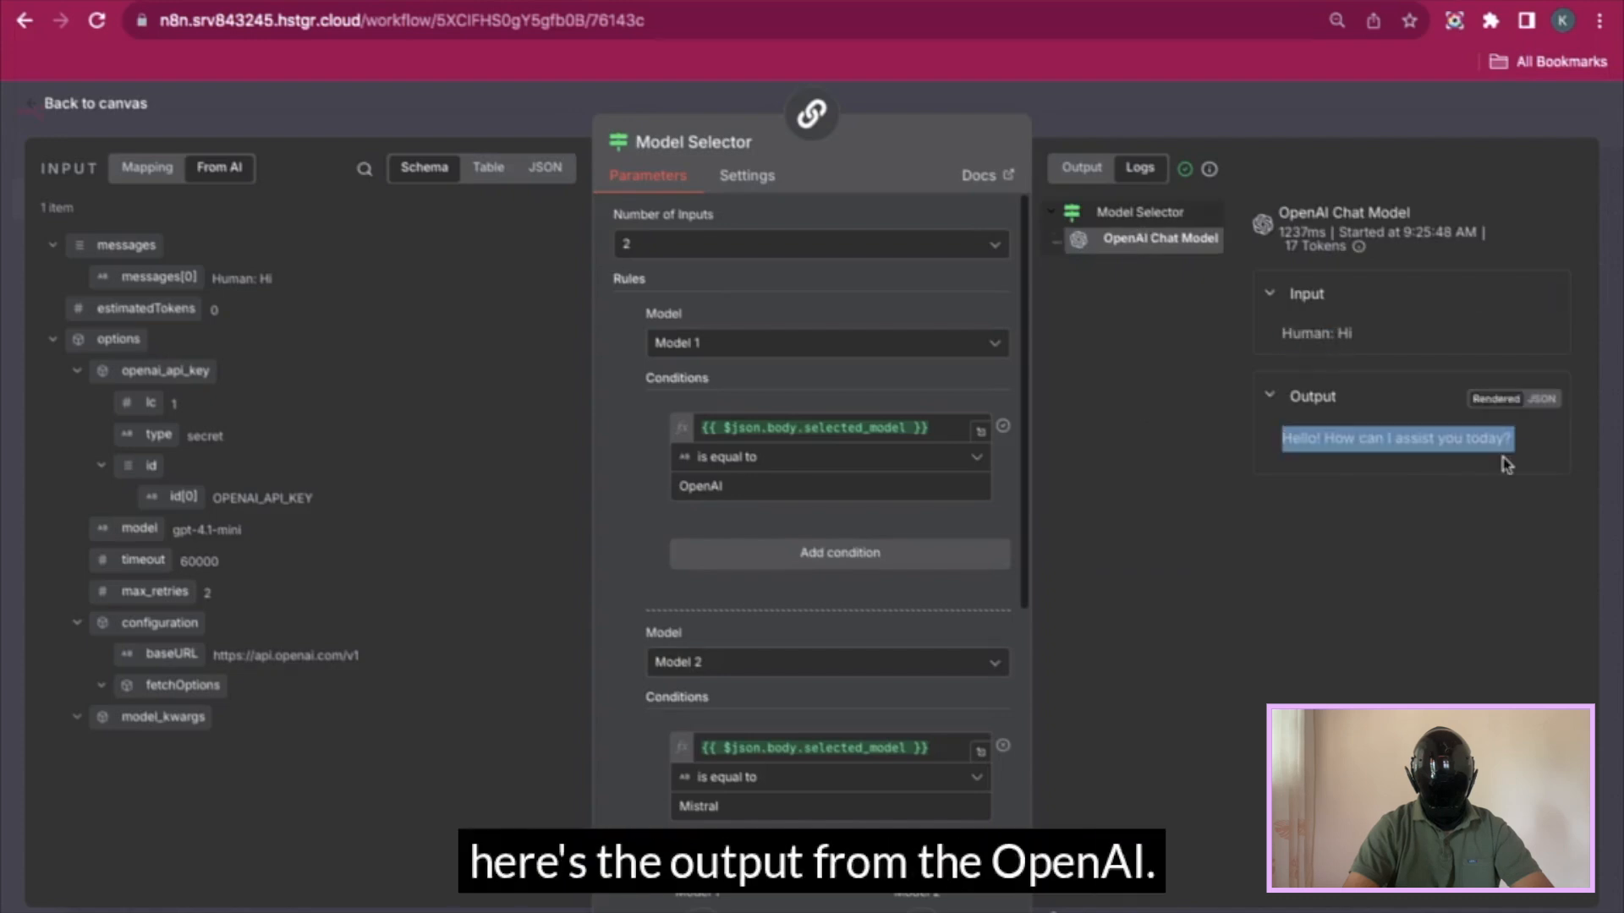
left_click(1353, 98)
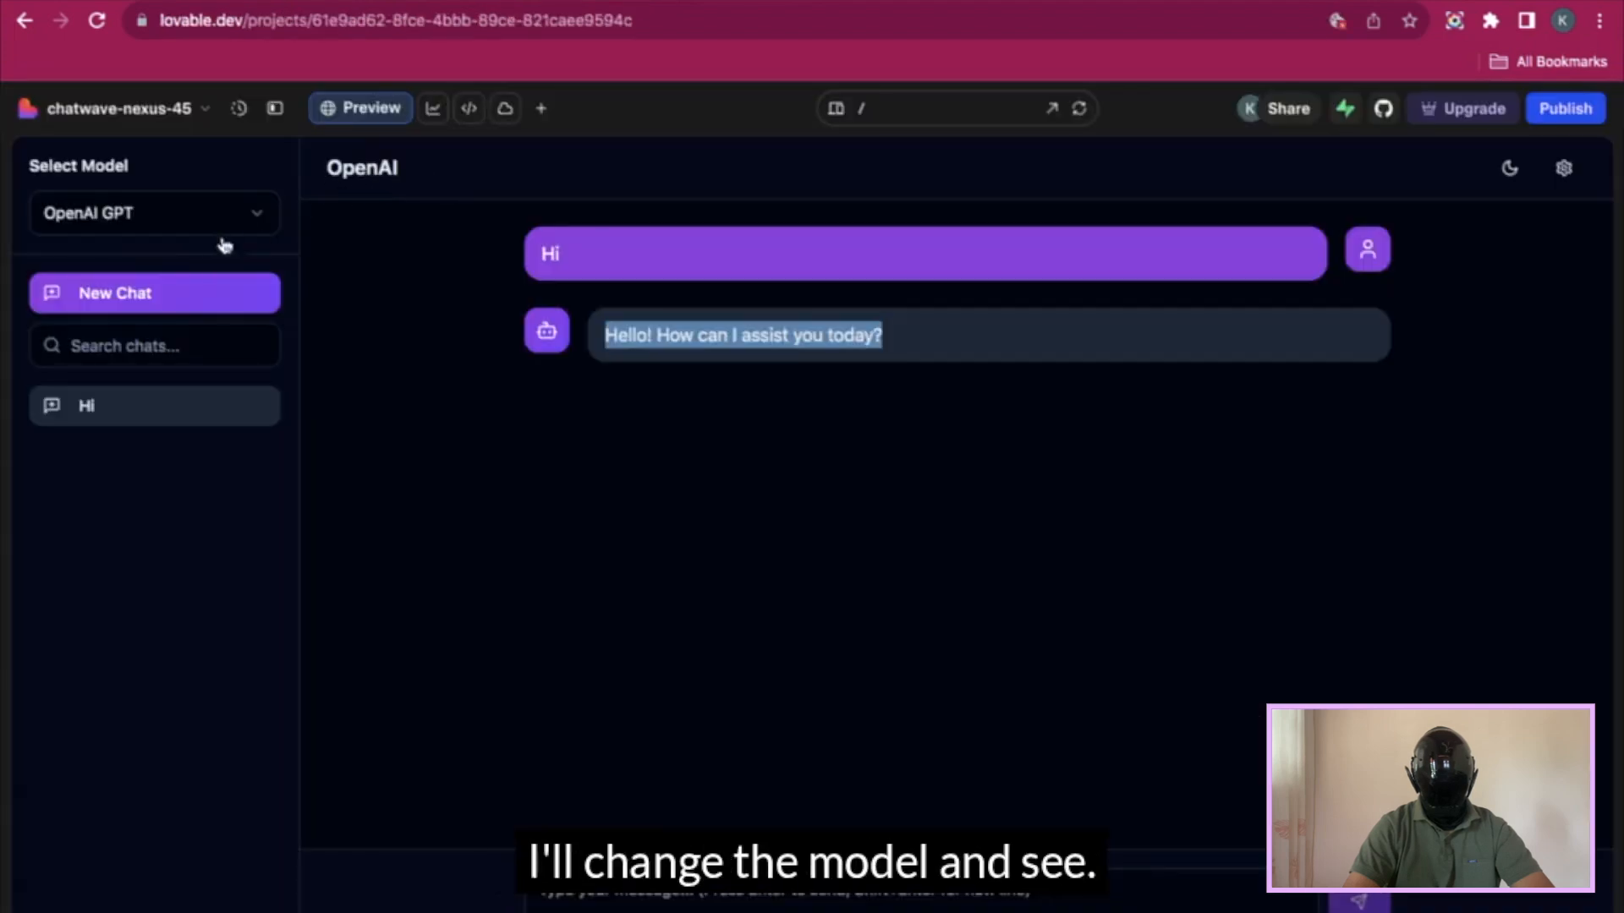
left_click(220, 221)
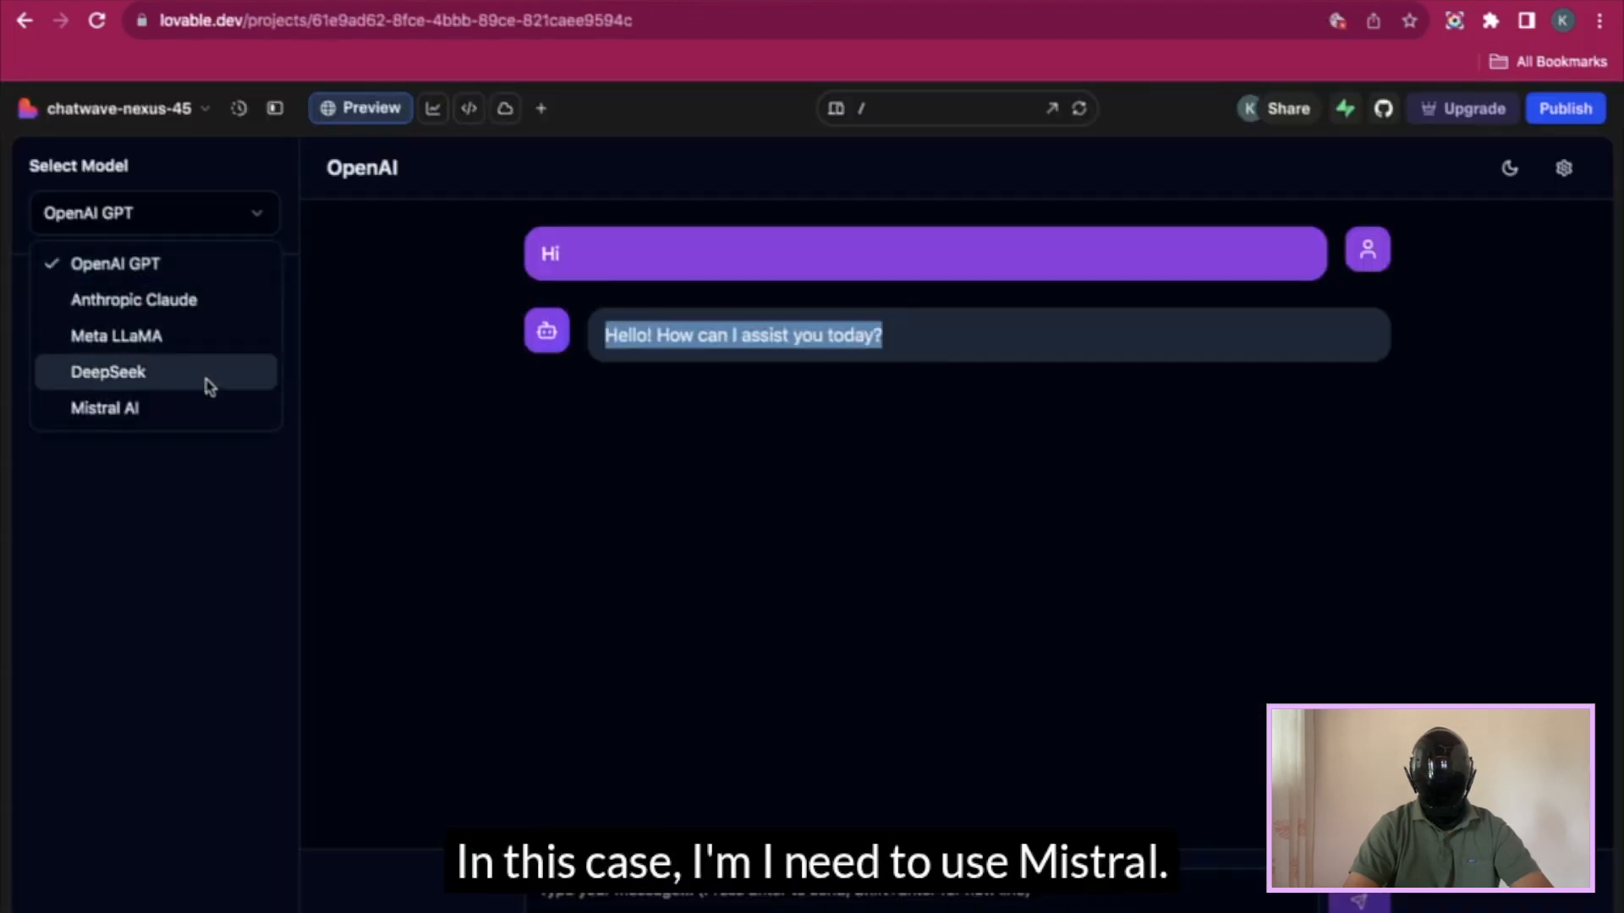
- Choose Mistral AI and confirm in the Model Selector logs that the Mistral model answered
left_click(213, 415)
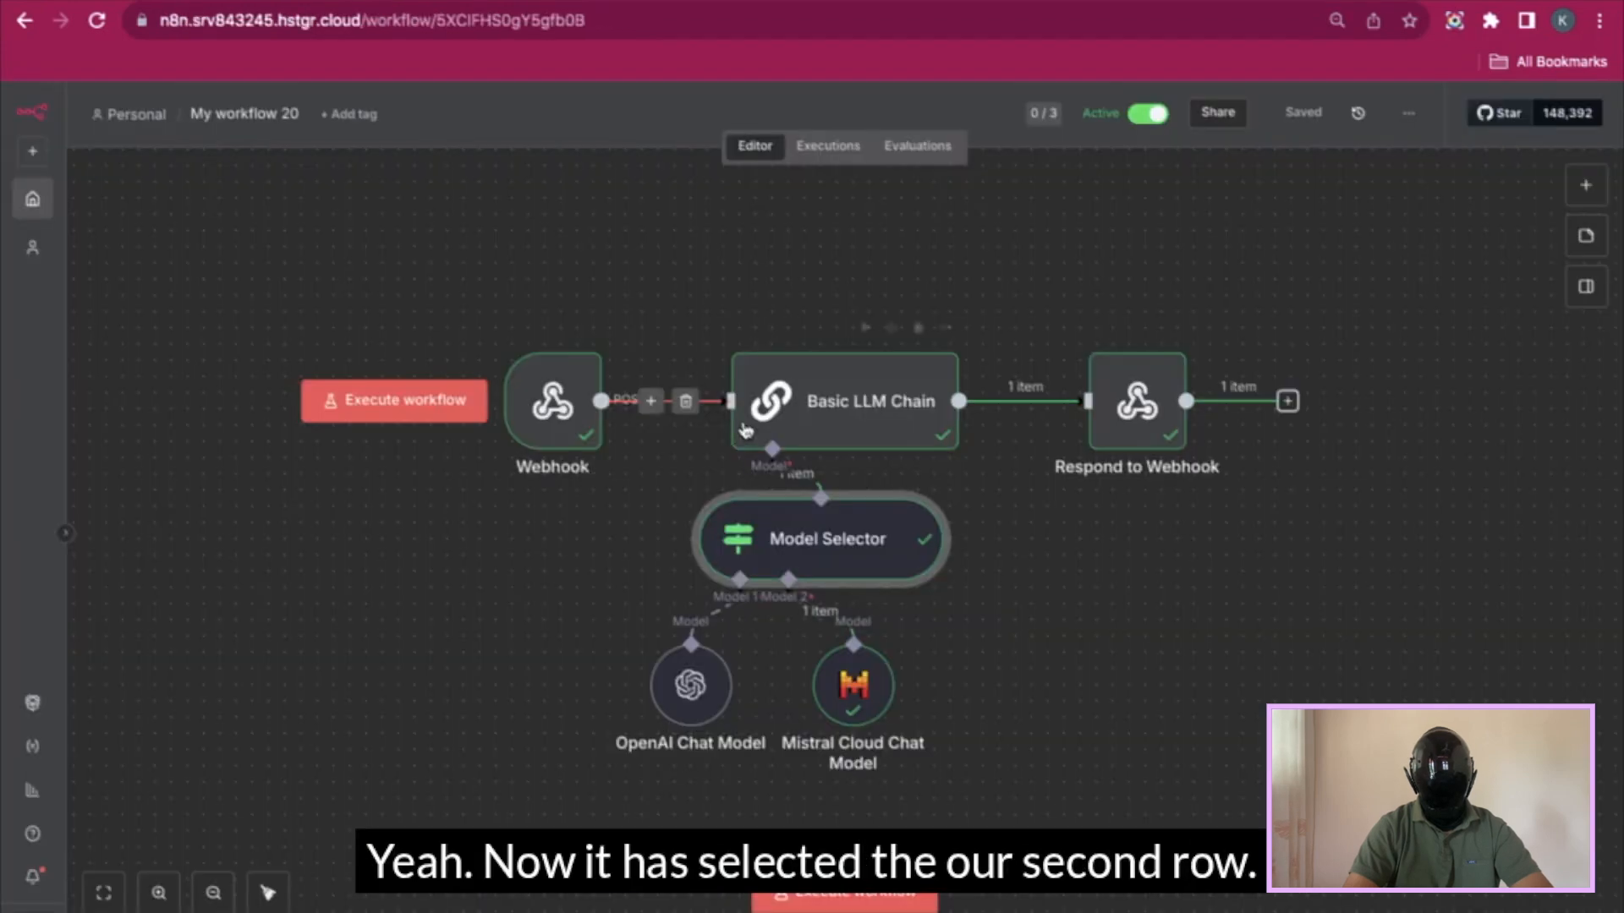
double_click(811, 558)
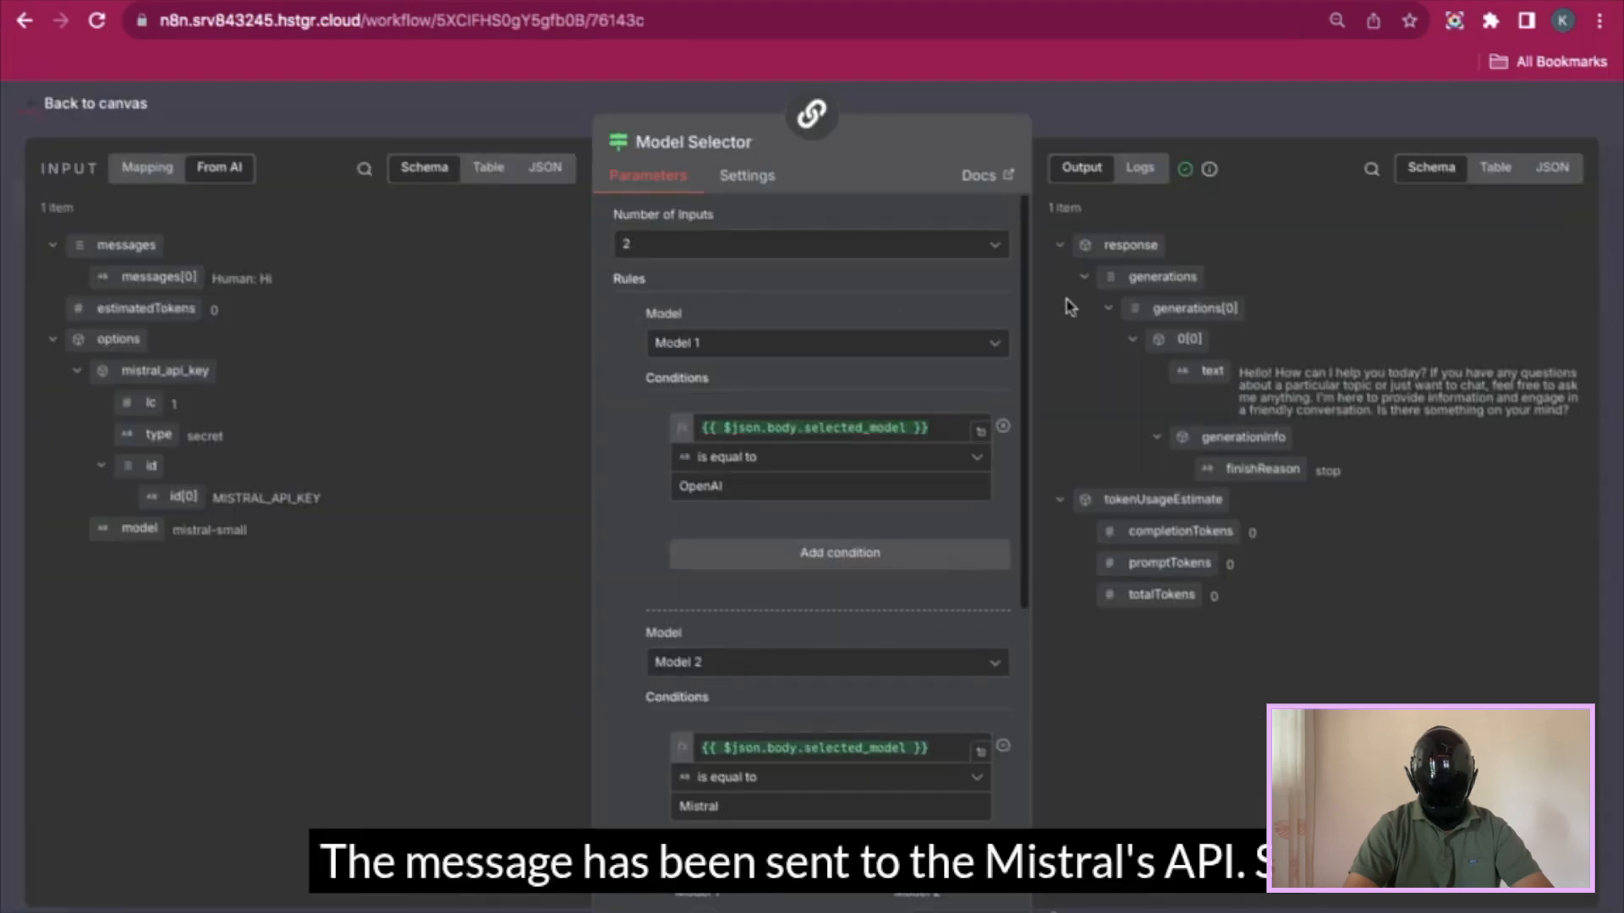
left_click(1140, 168)
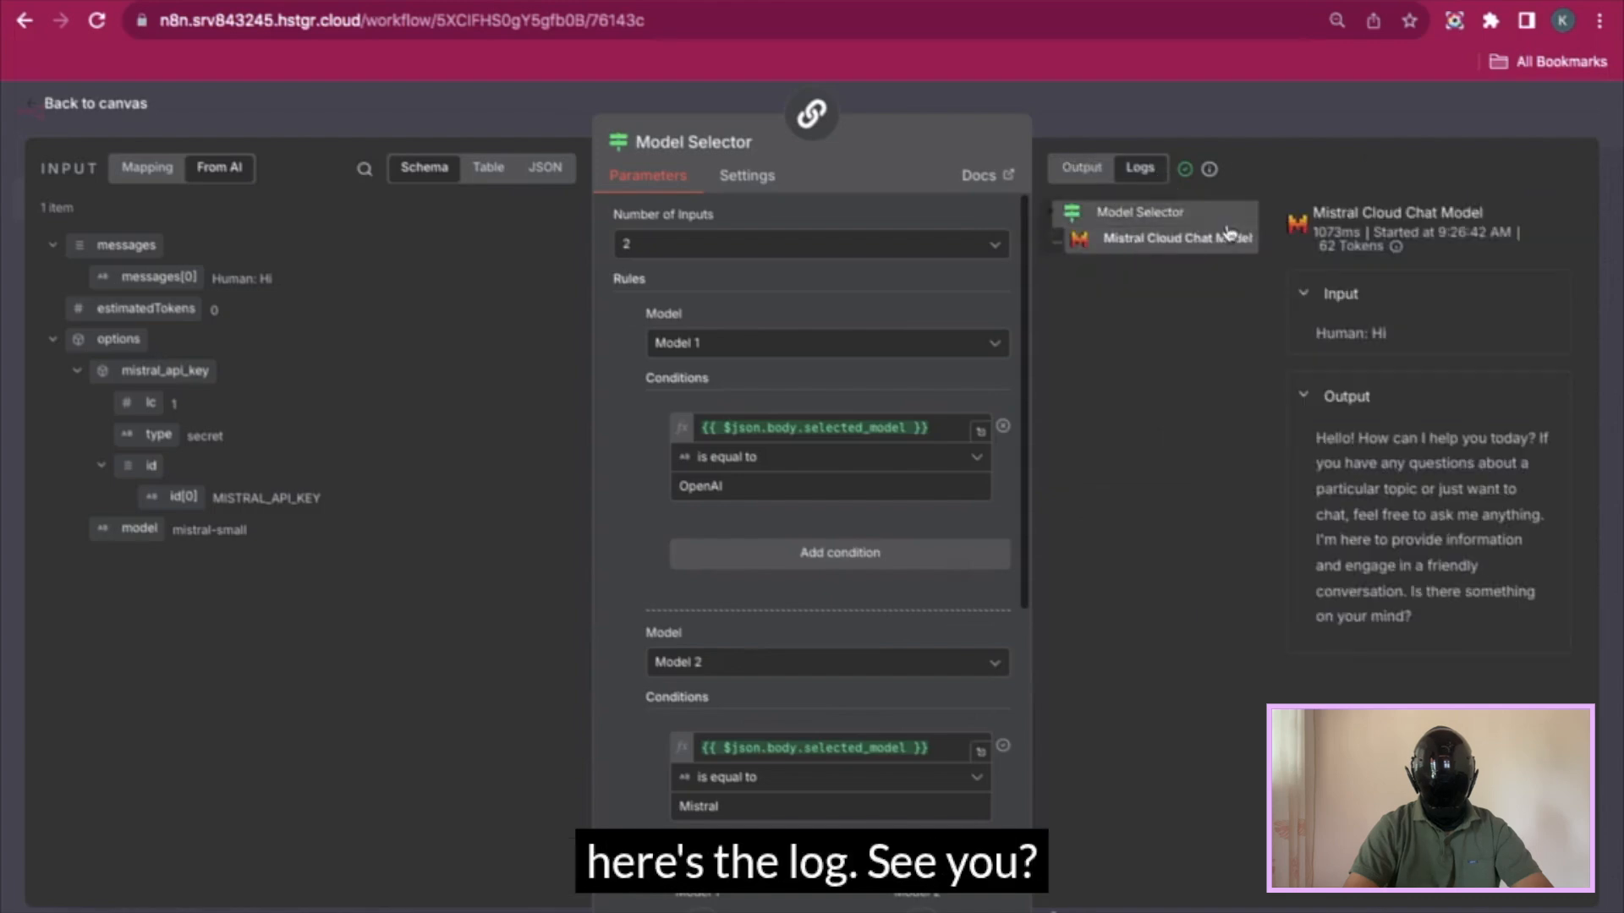
left_click_drag(1365, 640, 1328, 433)
left_click(1269, 110)
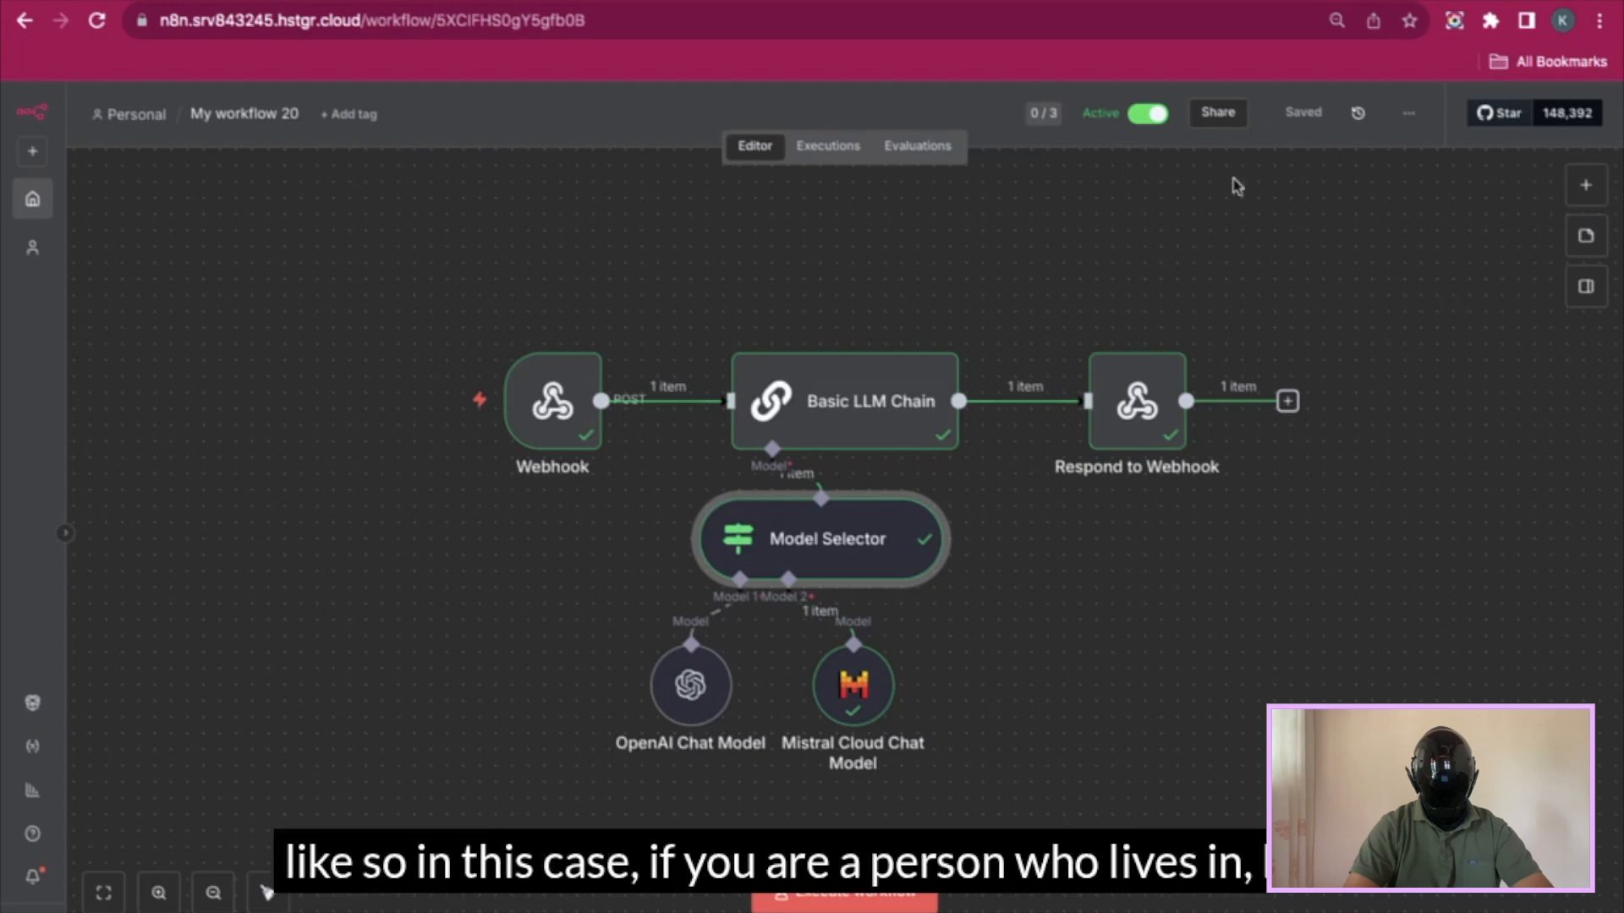
- Deselect the Model Selector and reload the n8n workflow page
left_click(1045, 679)
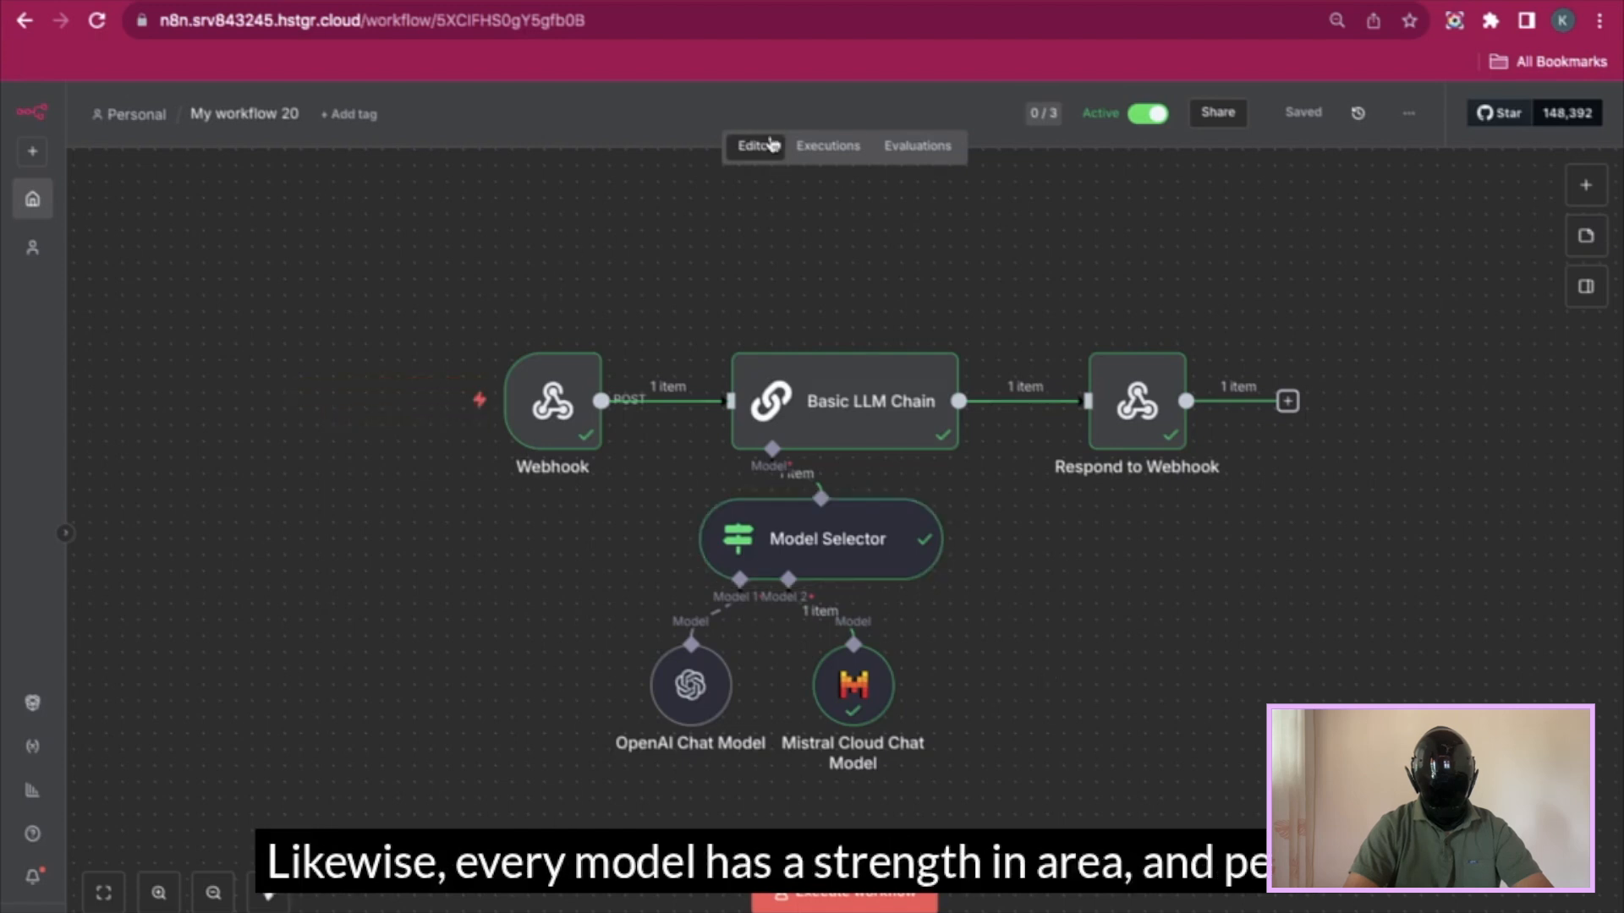
left_click(101, 30)
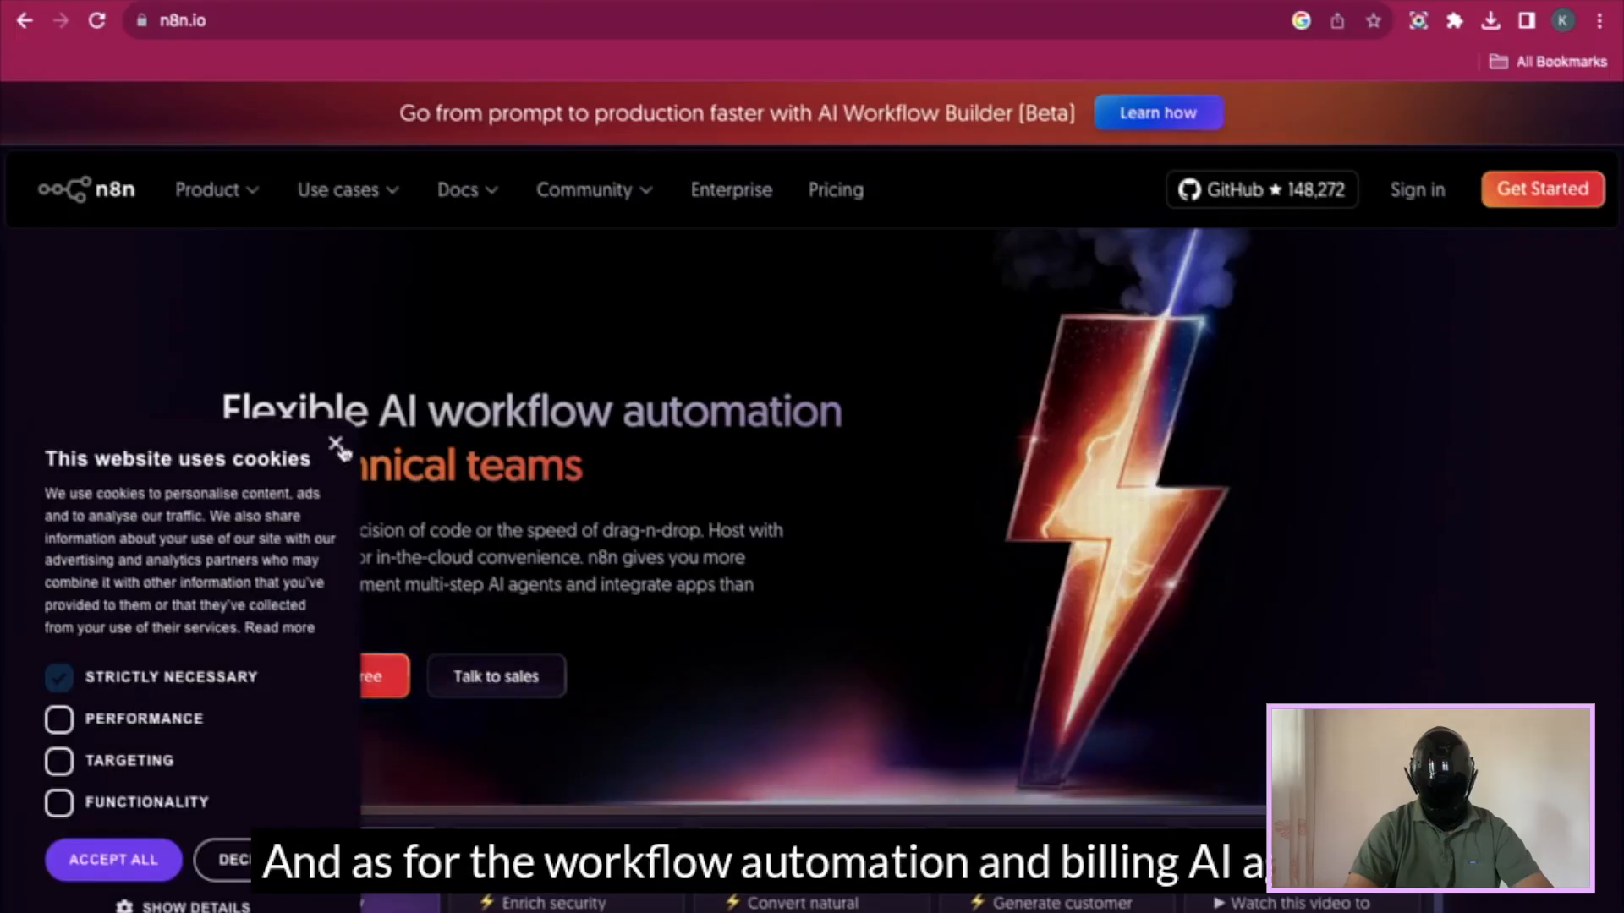
- Dismiss the cookie banner on the n8n.io home page
left_click(335, 441)
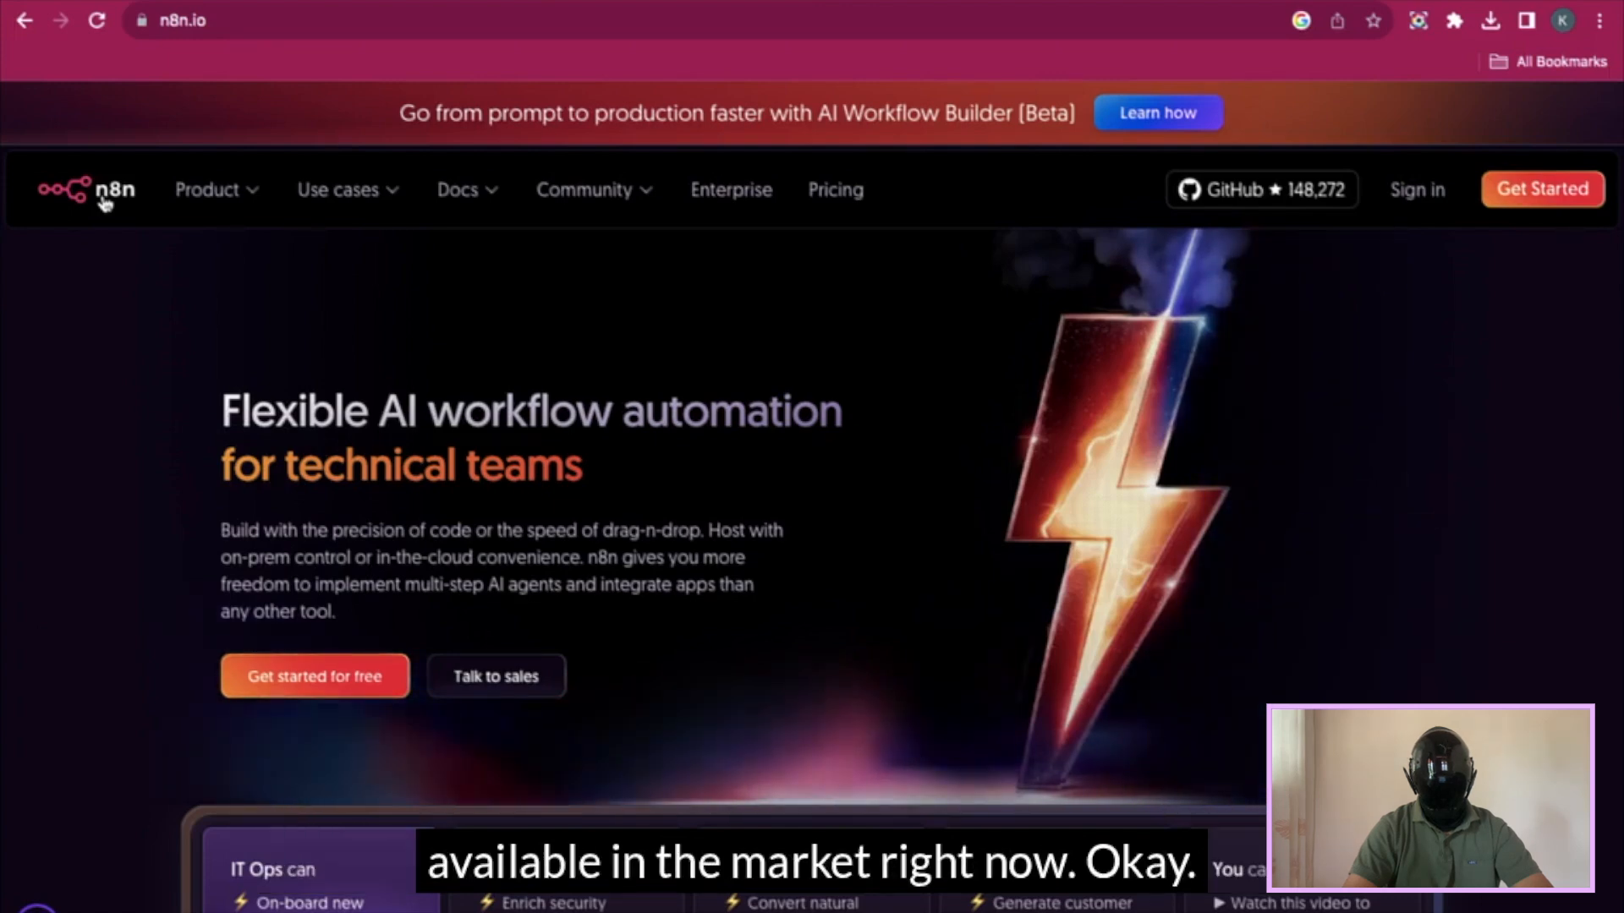
- Select the entire Step 1 dashboard prompt text in the Google Docs 'Prompt' document
left_click(422, 2)
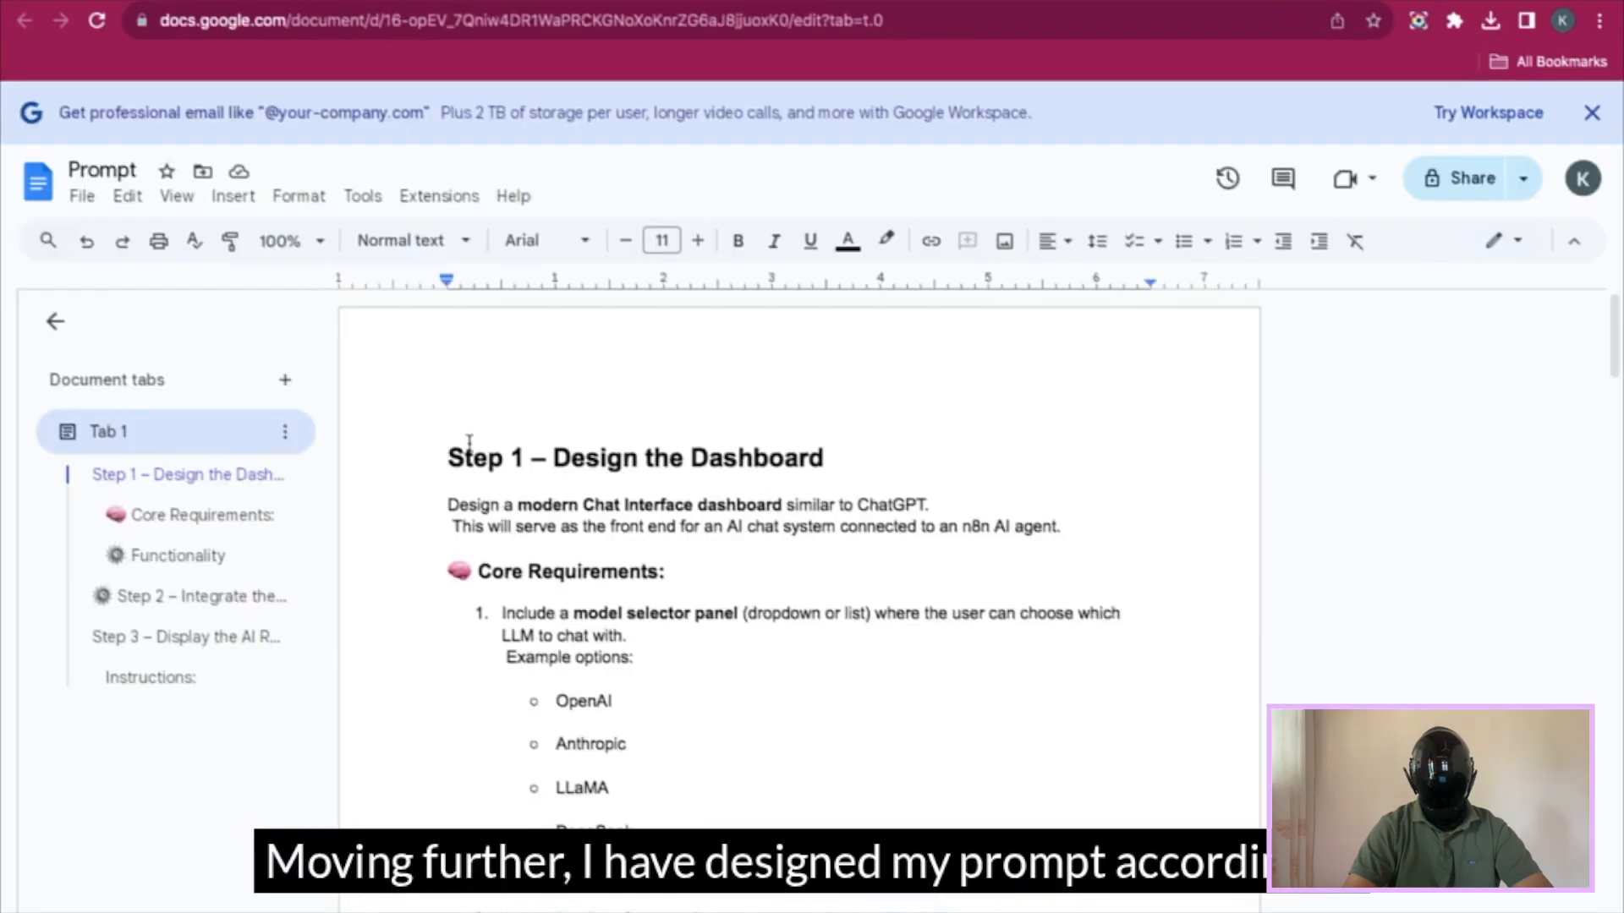
left_click_drag(446, 457, 609, 744)
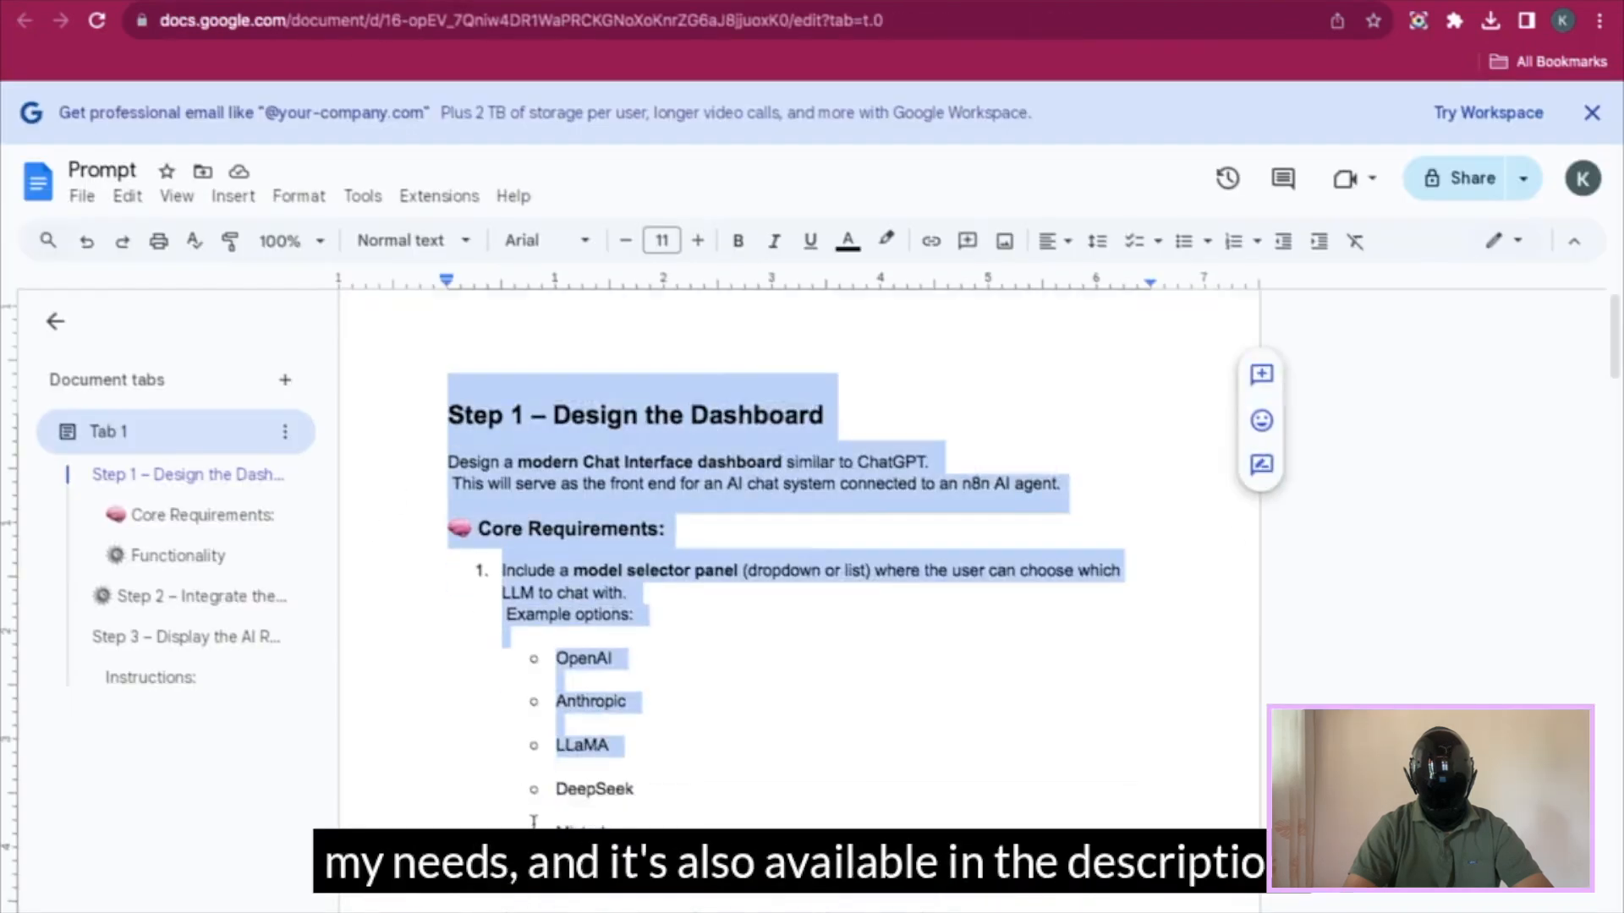
scroll(533, 820, "down", 4)
scroll(534, 821, "down", 6)
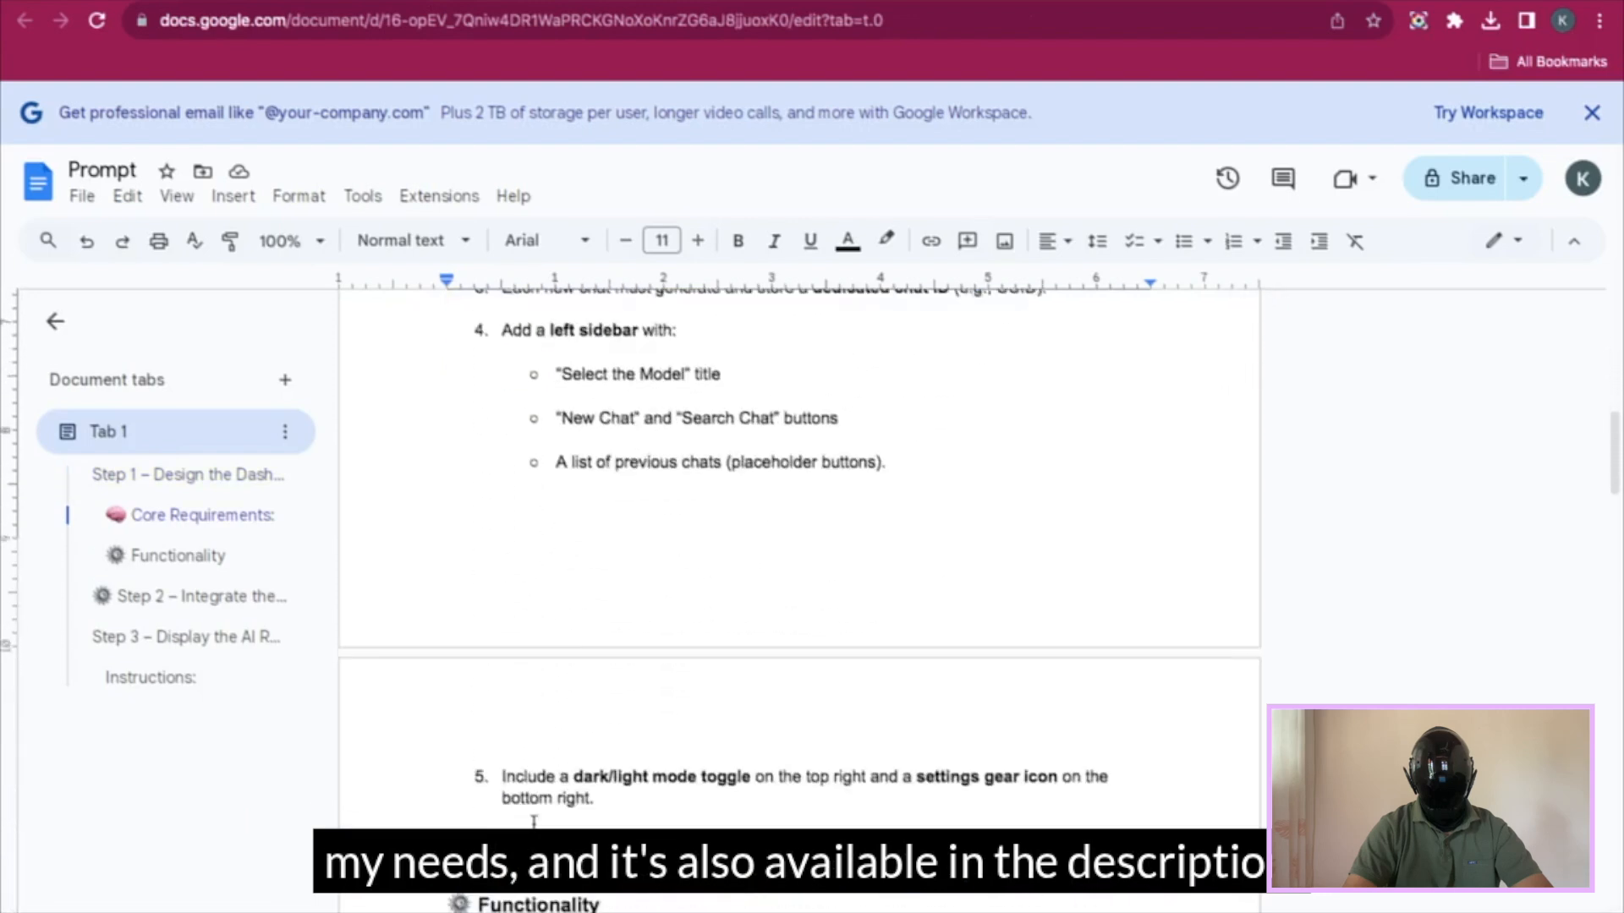
left_click_drag(534, 821, 619, 789)
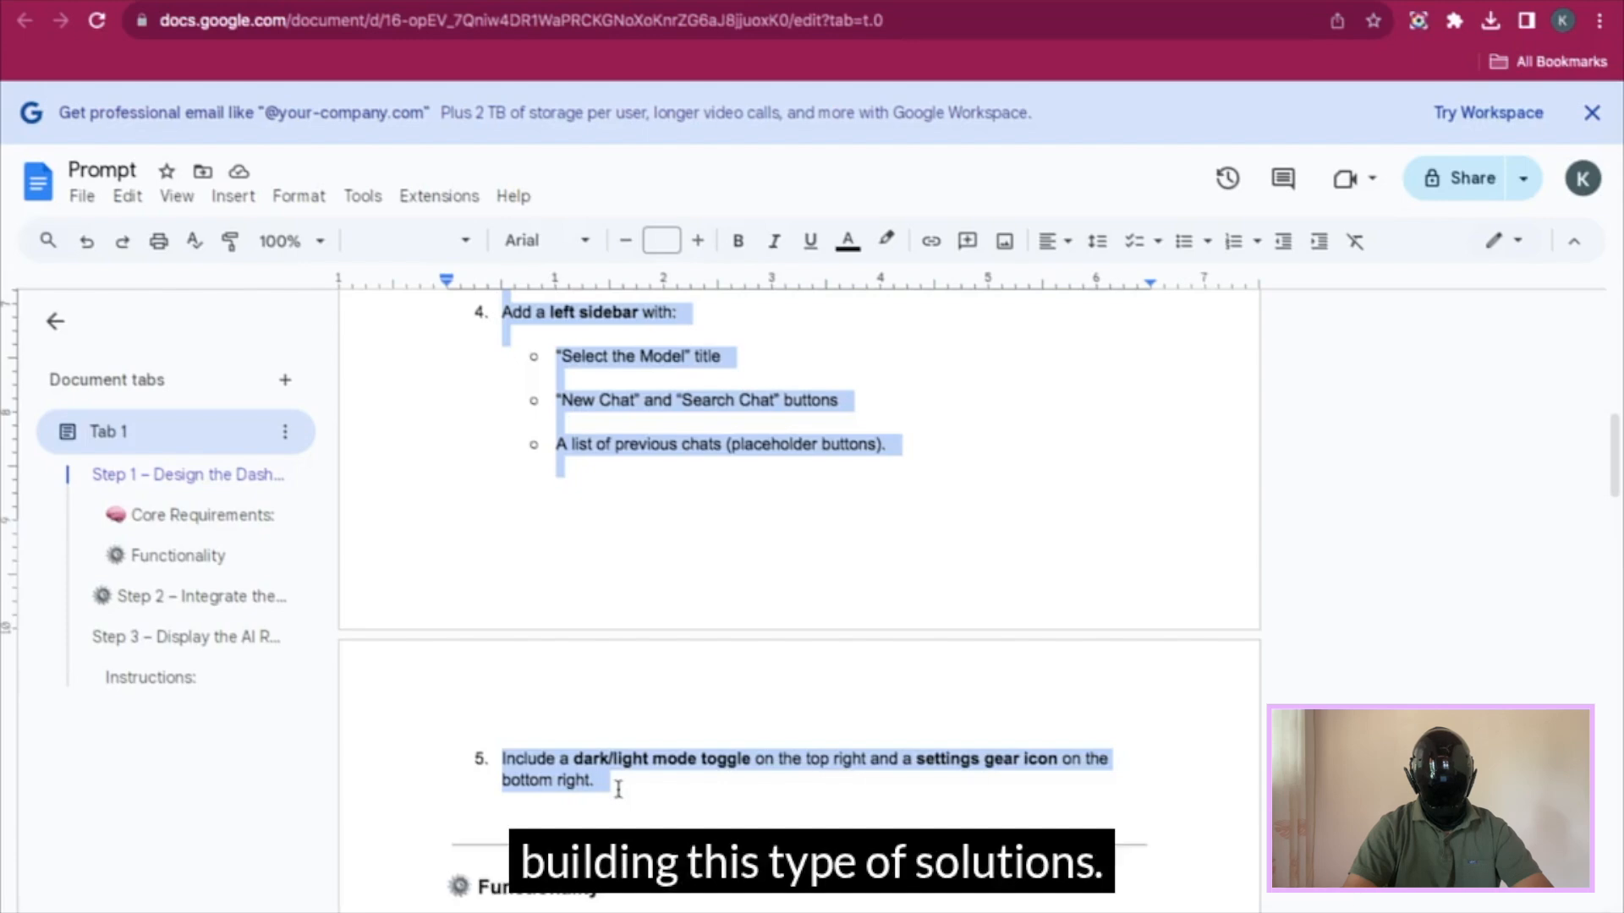
scroll(618, 789, "down", 2)
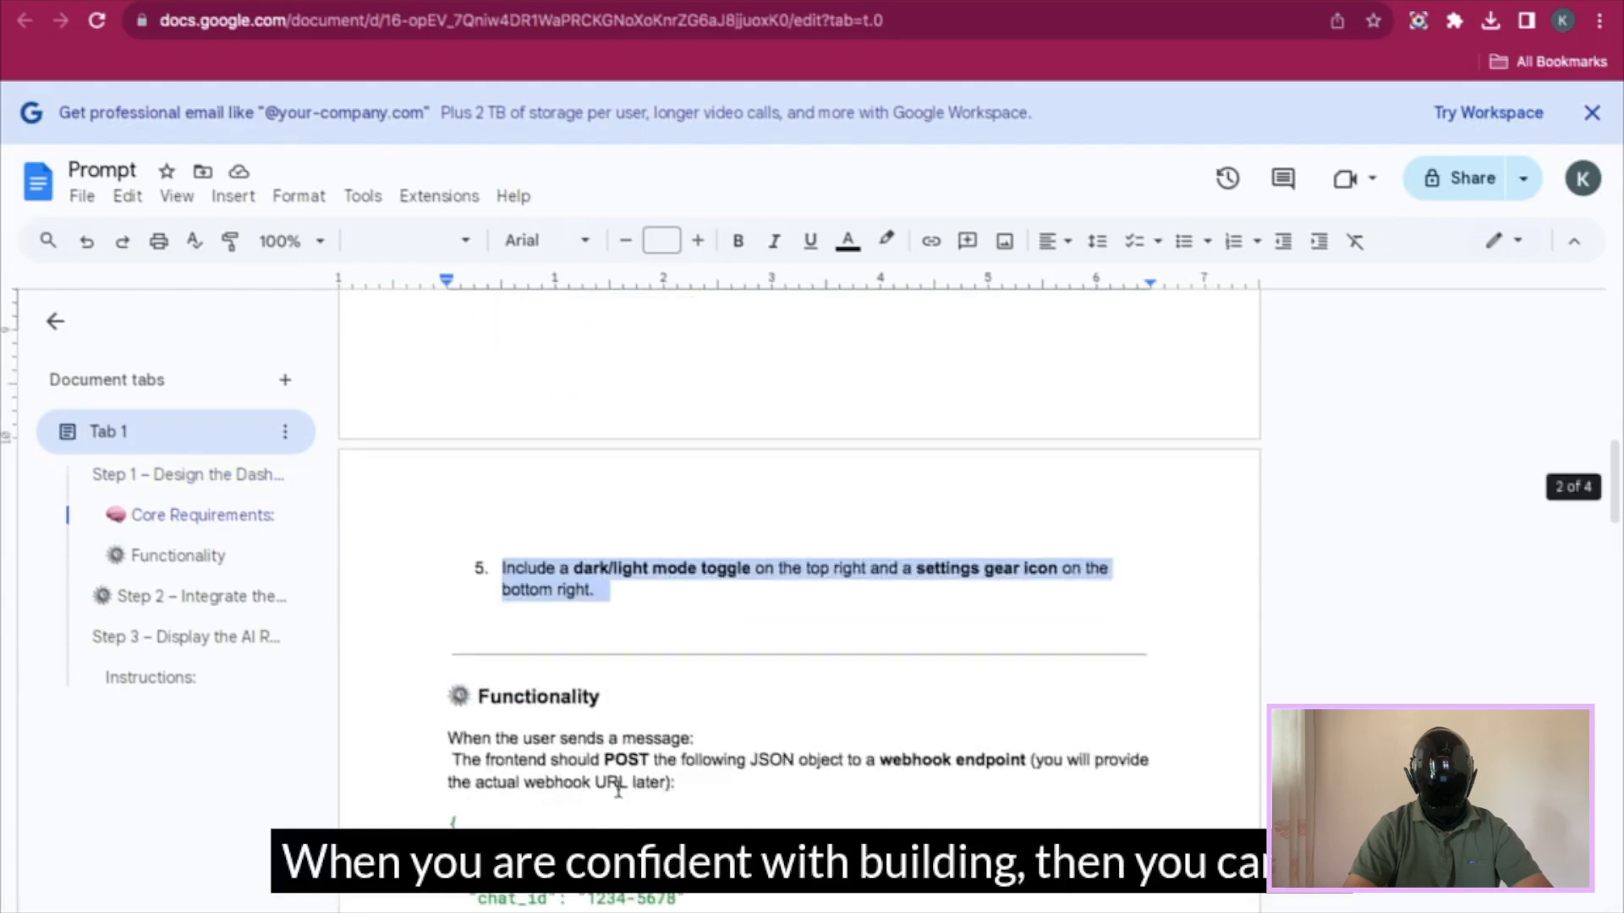
scroll(799, 592, "down", 2)
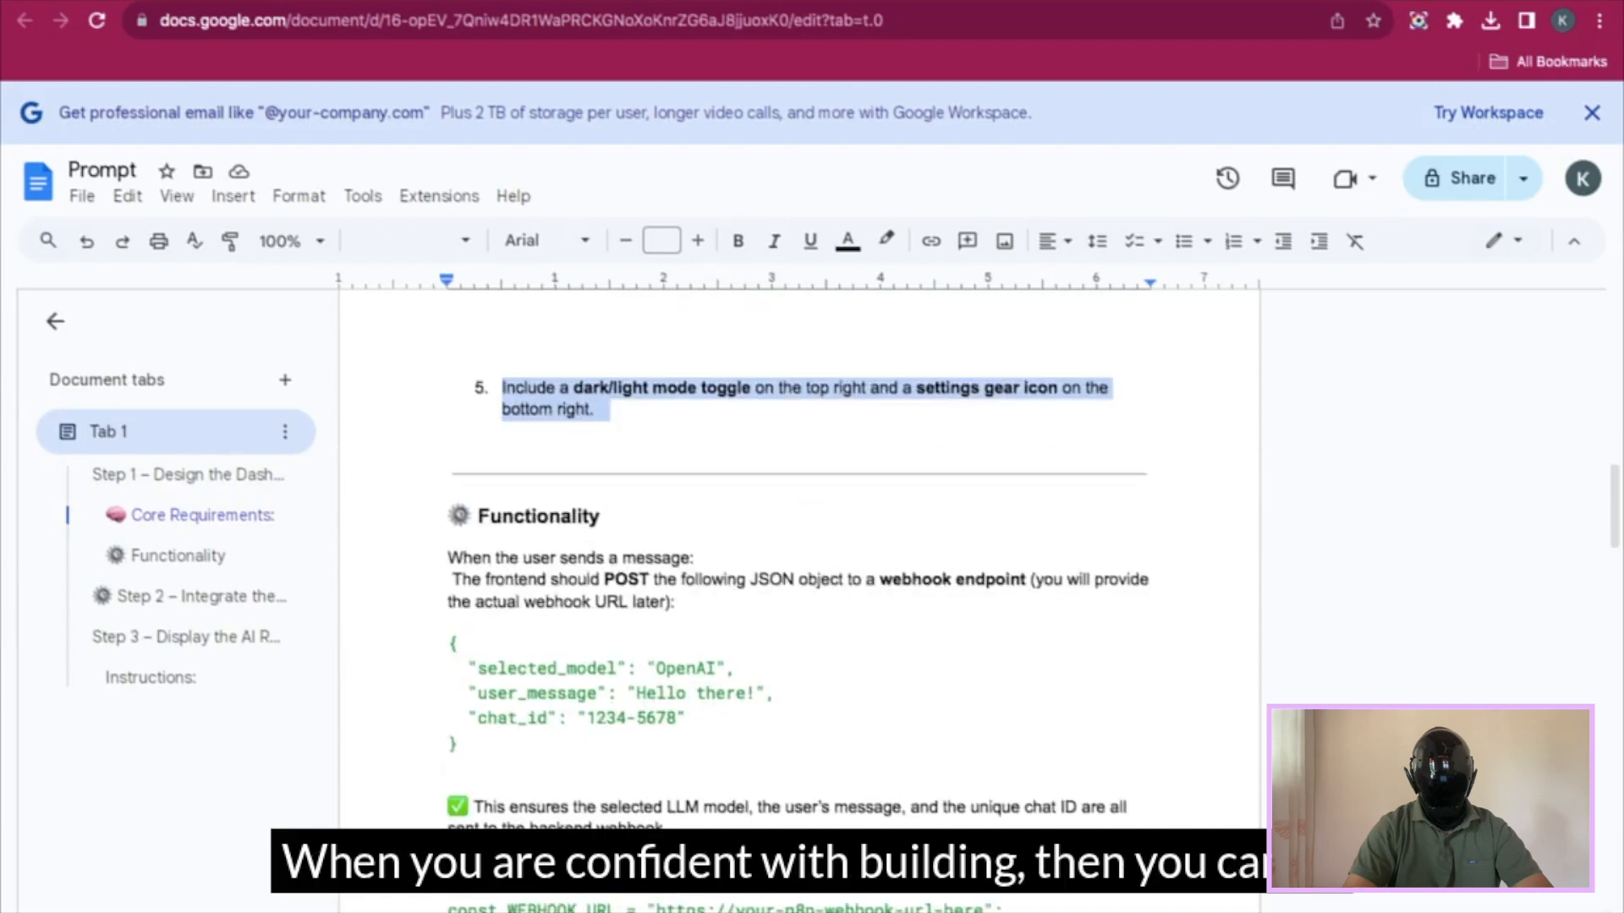
scroll(799, 592, "down", 4)
left_click_drag(1091, 638, 590, 11)
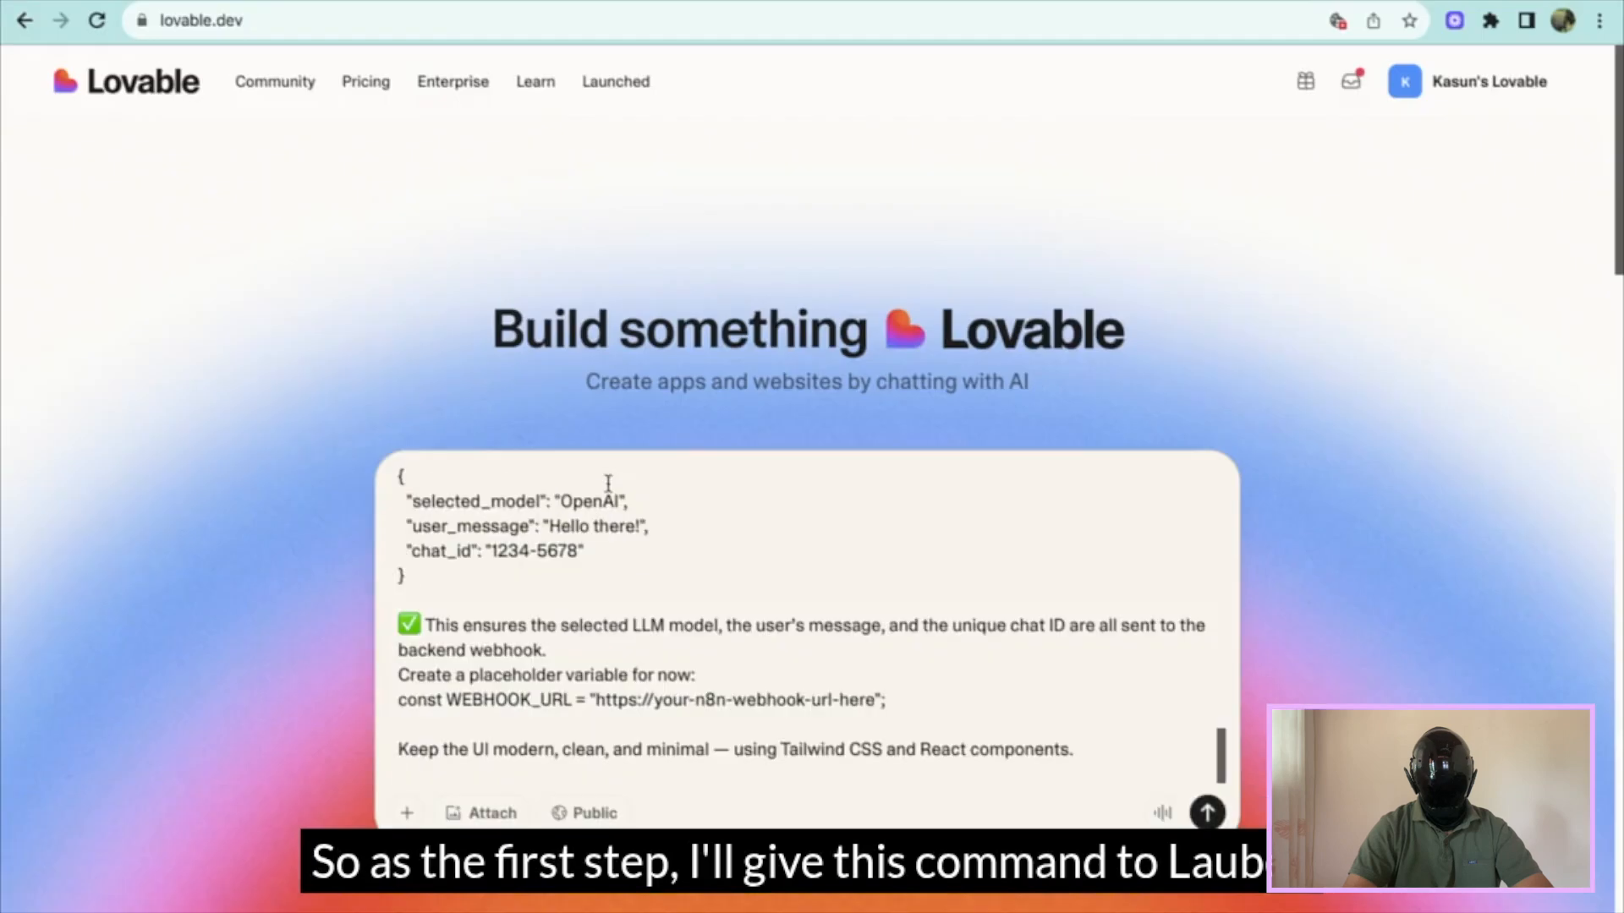
- Submit the dashboard prompt to Lovable and dismiss the Enable notifications popup
key("Return")
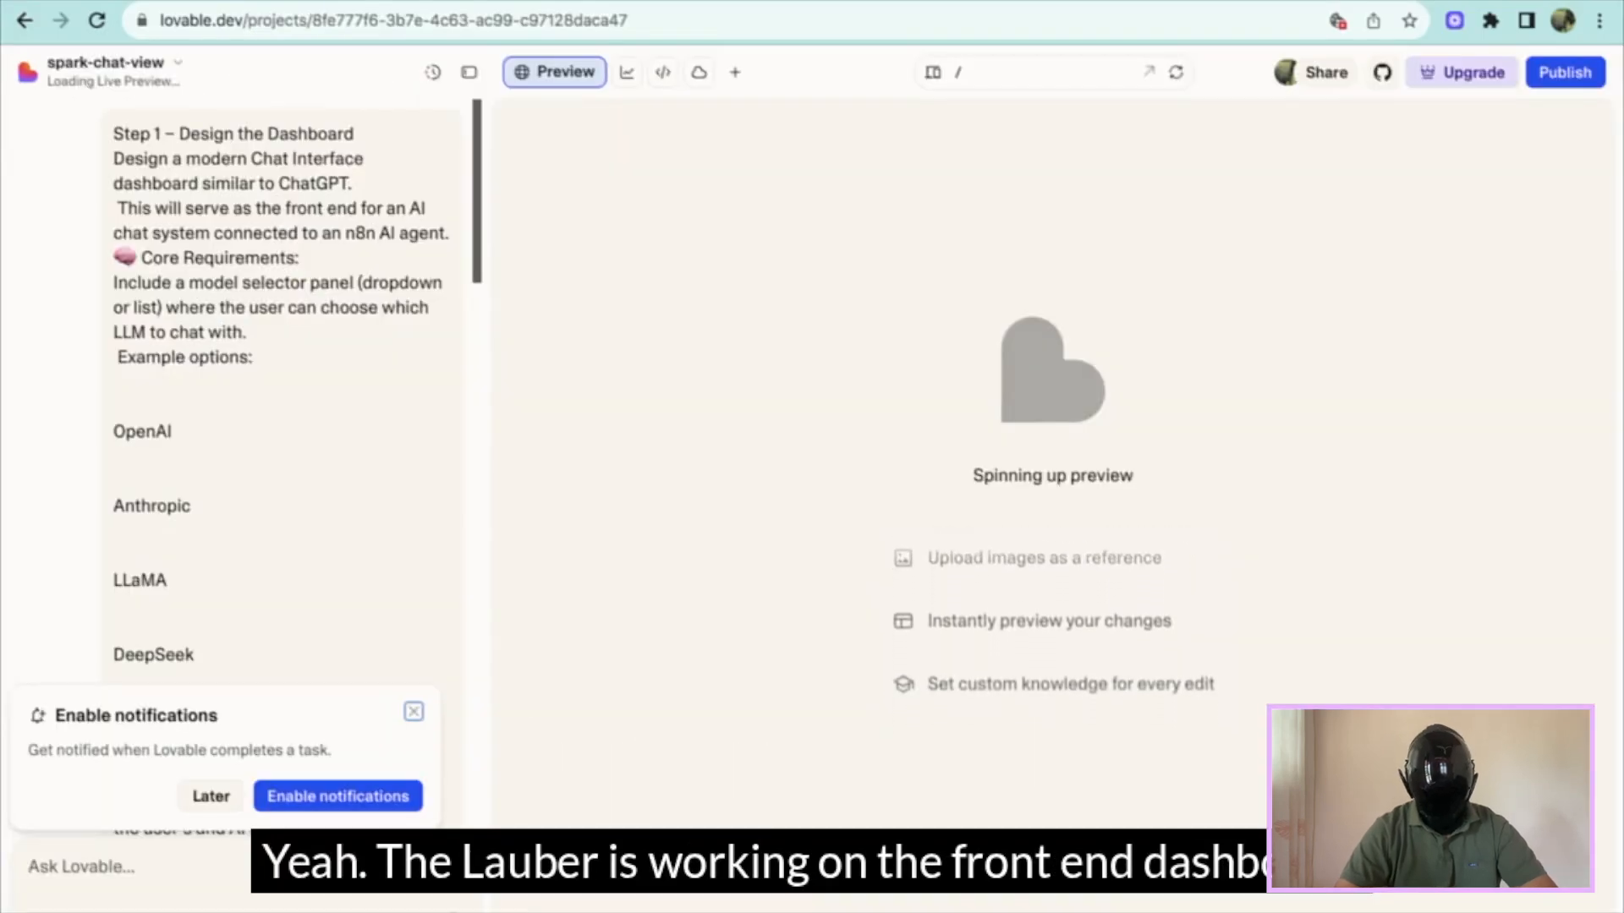
left_click(414, 712)
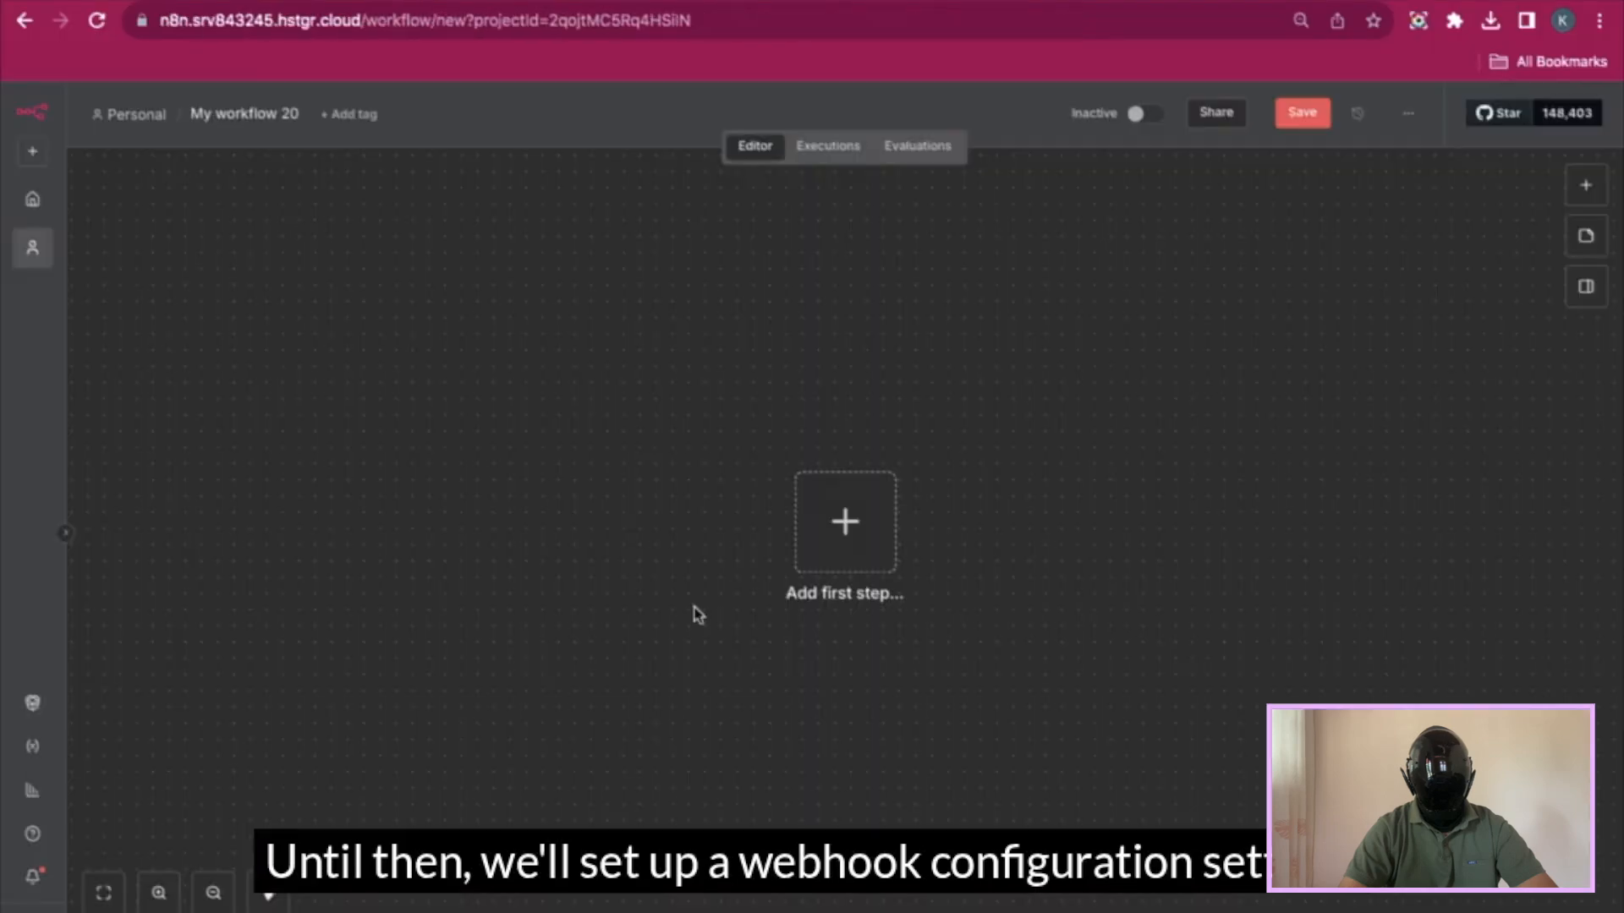
- Add a POST Webhook trigger and paste its test URL after WEBHOOK_URL = in Step 2
left_click(843, 537)
type("we")
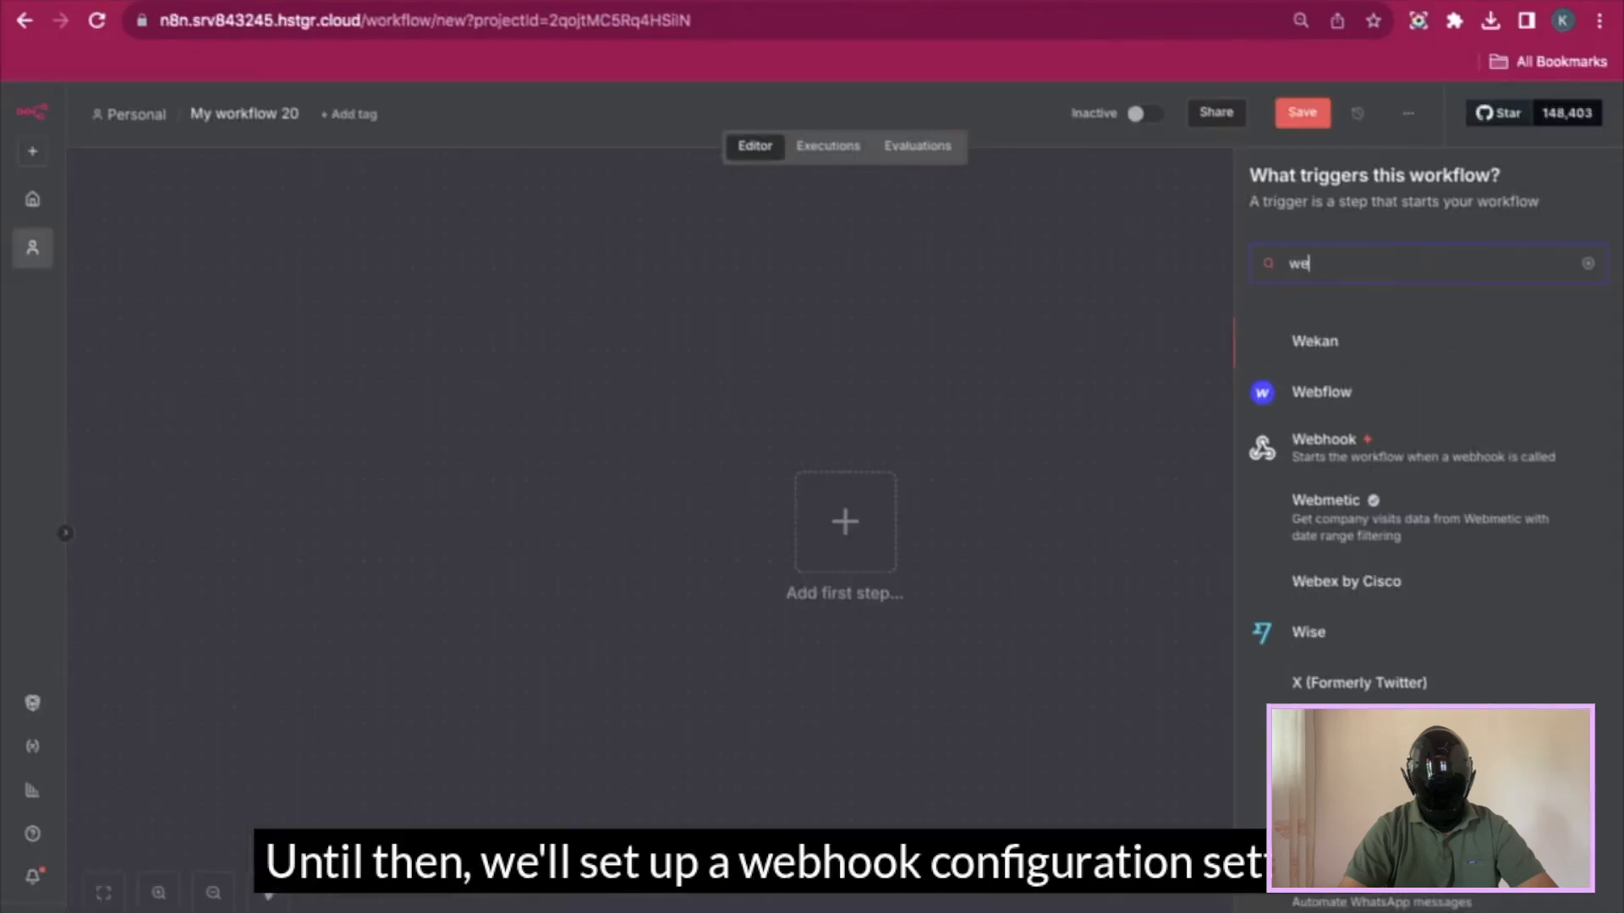
left_click(1290, 458)
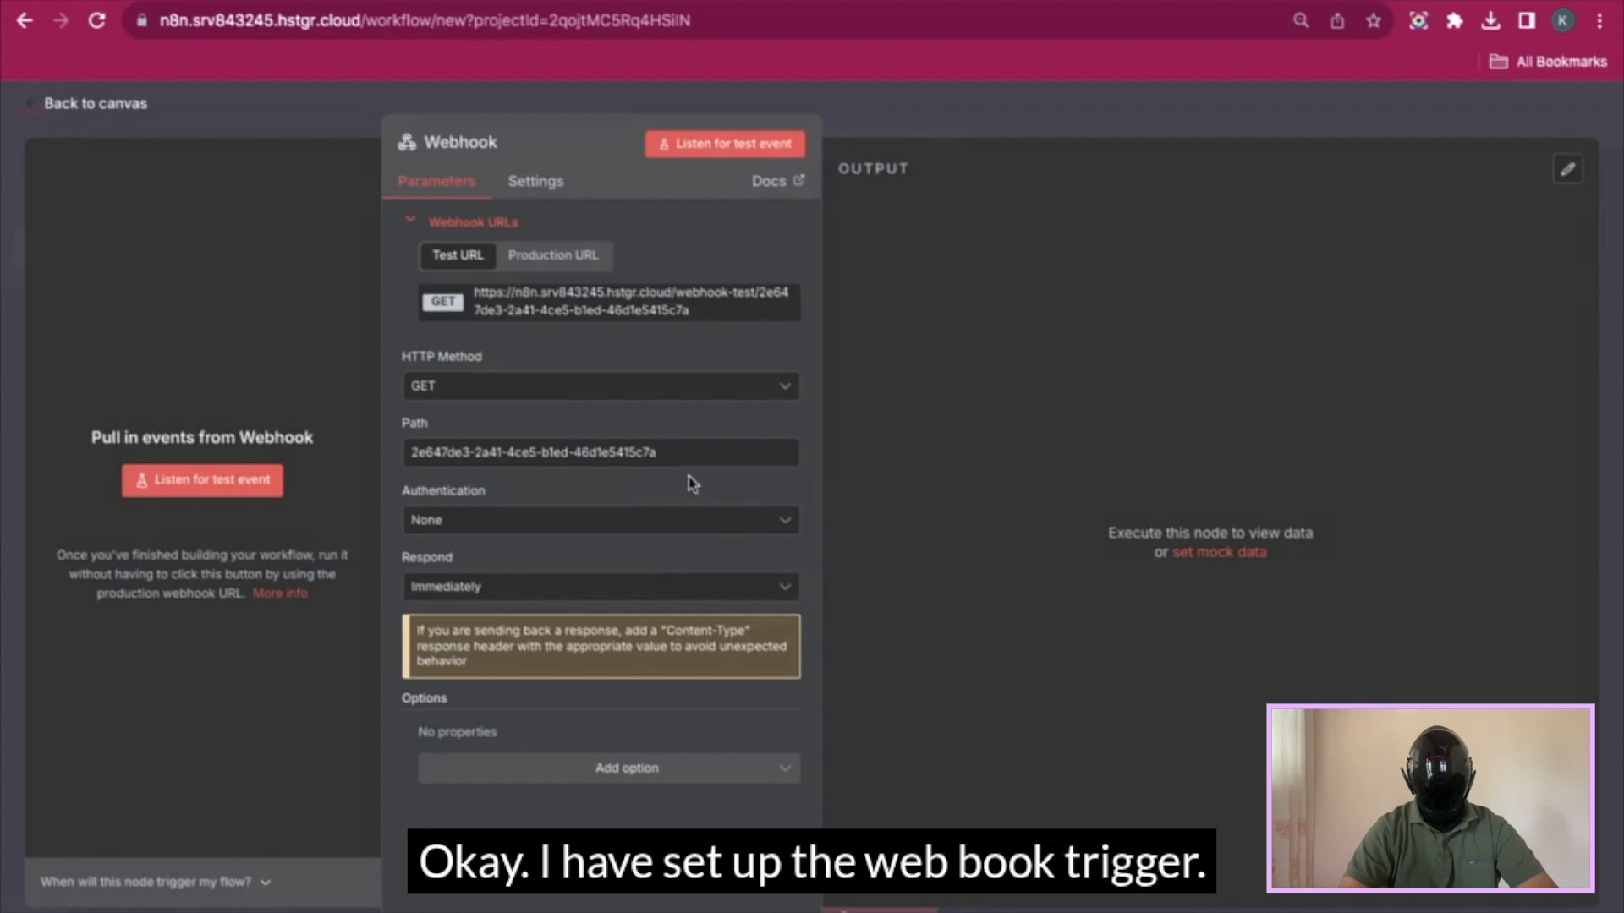
left_click(770, 389)
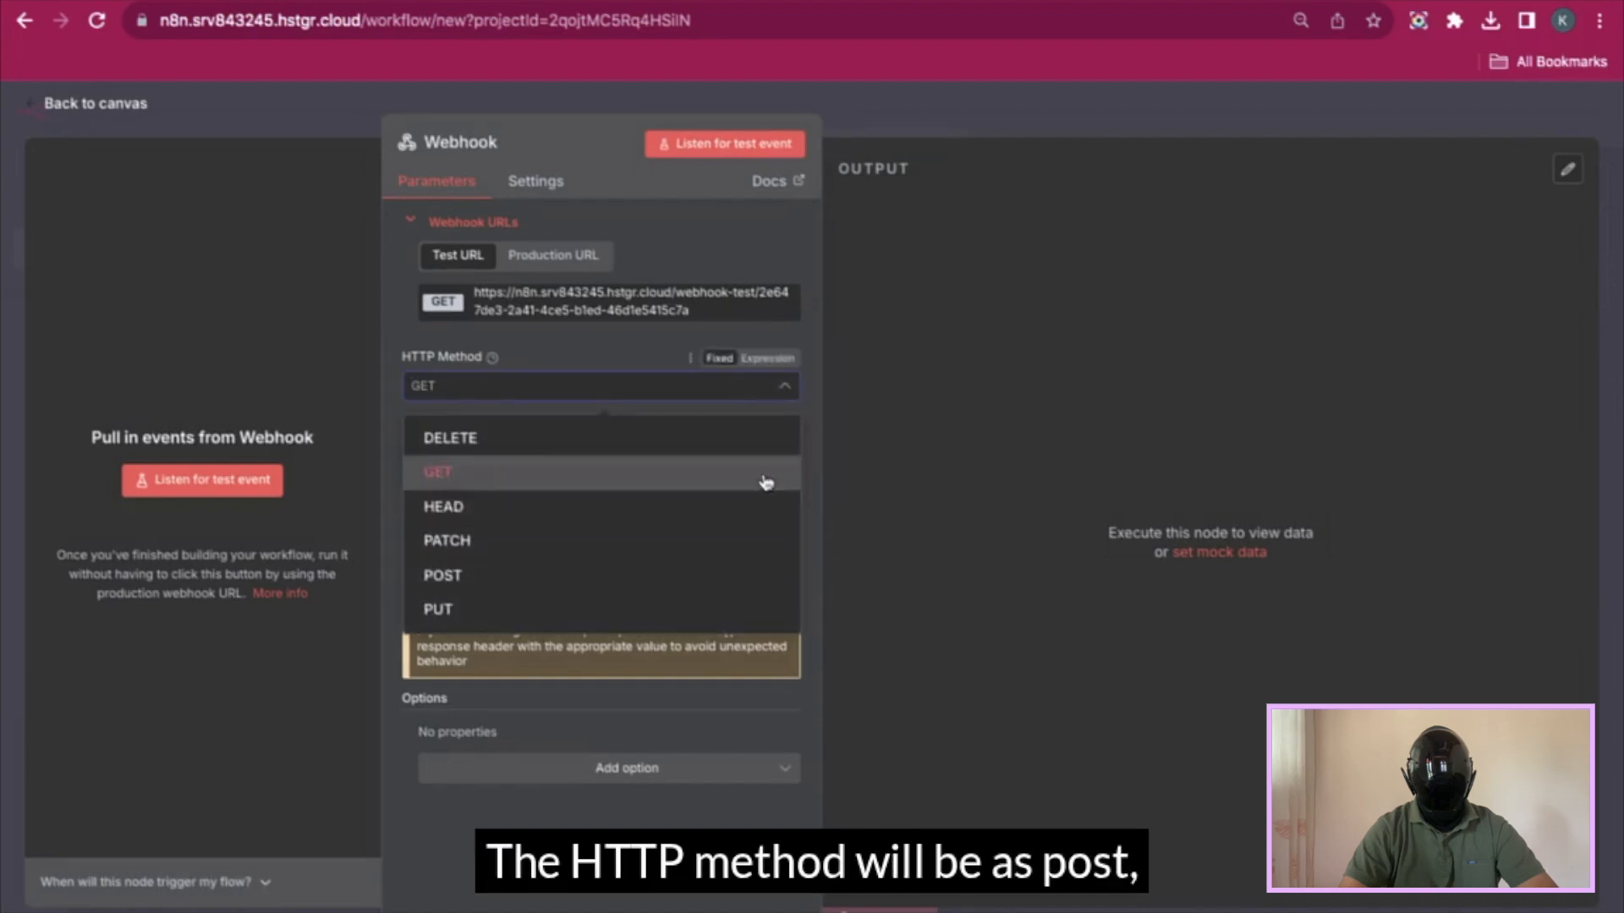
left_click(754, 574)
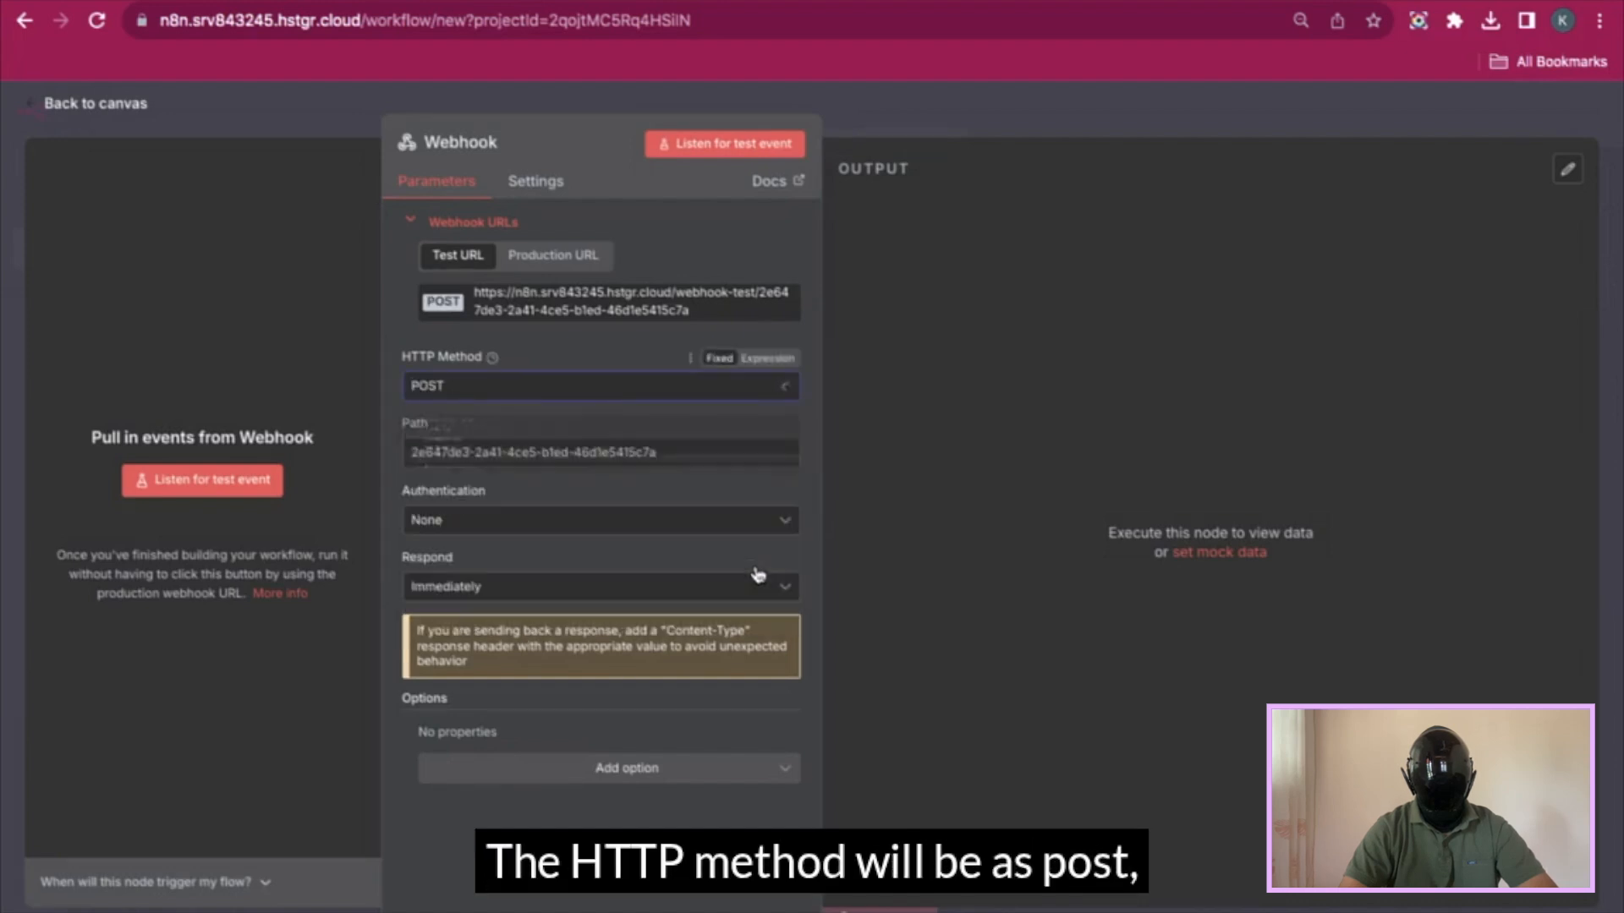
left_click(545, 315)
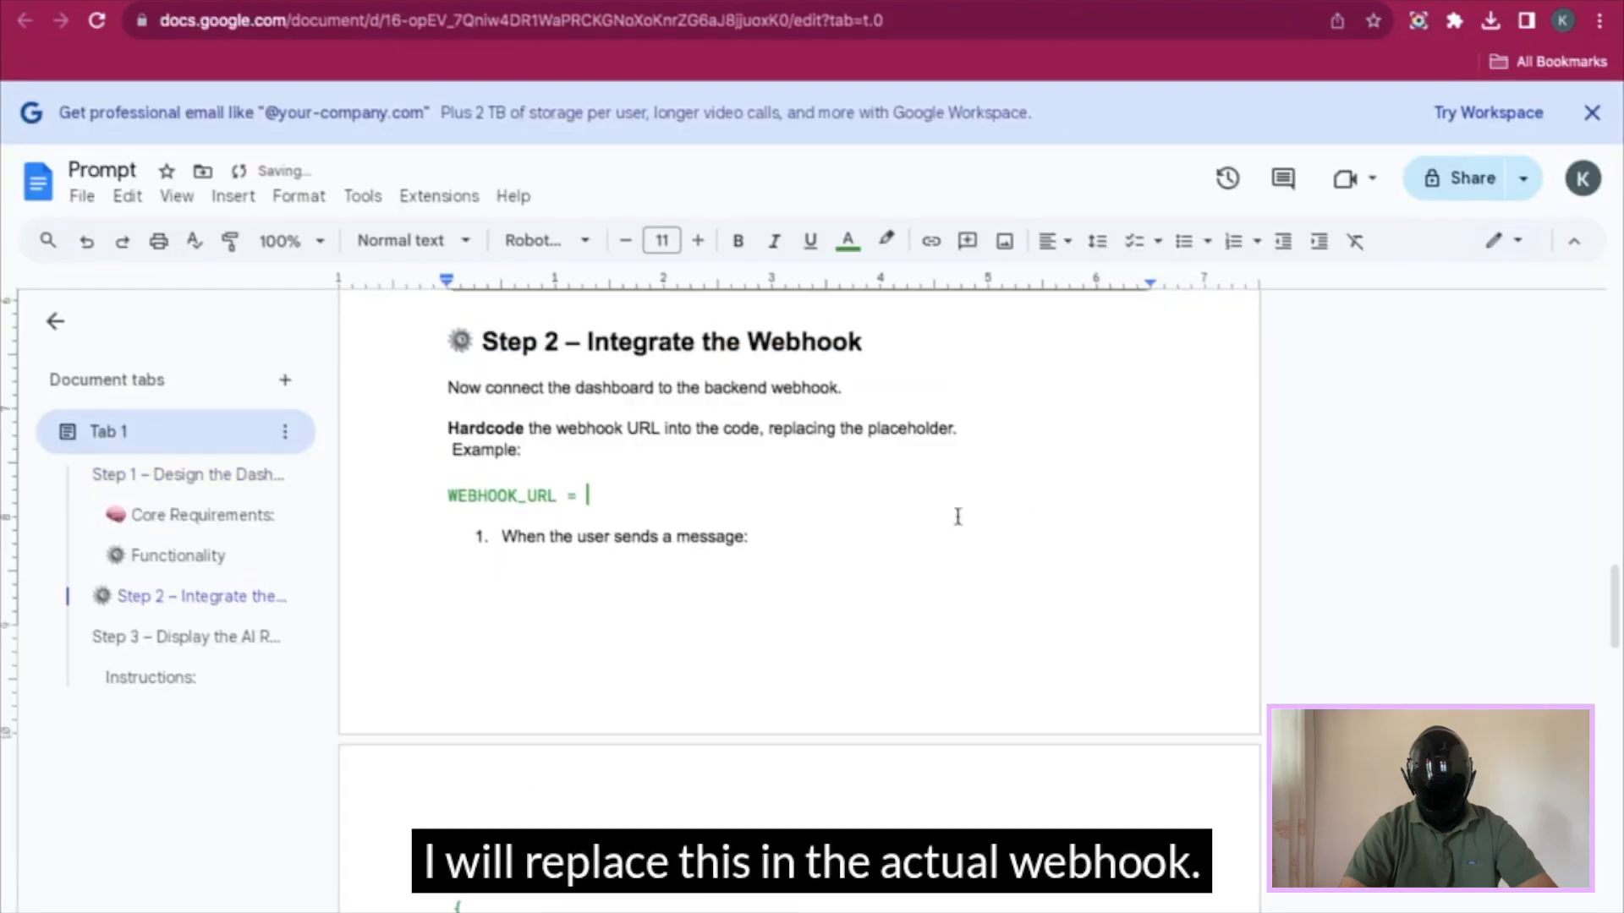
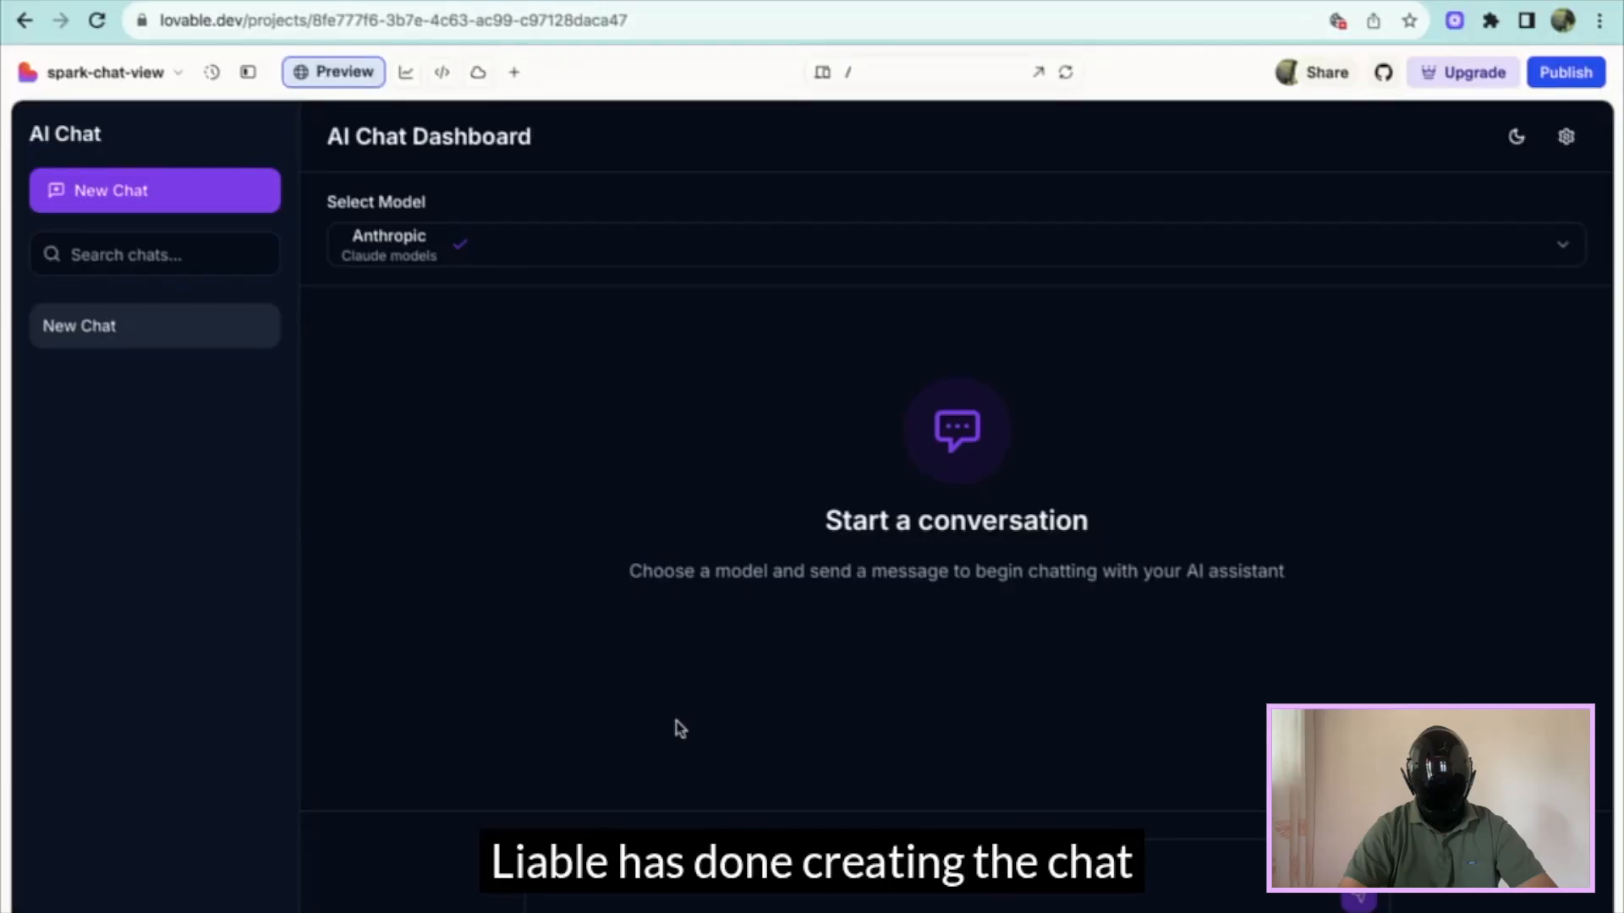
- Try the dashboard's OpenAI, LLaMA and DeepSeek chat model choices in turn
left_click(559, 256)
left_click(536, 320)
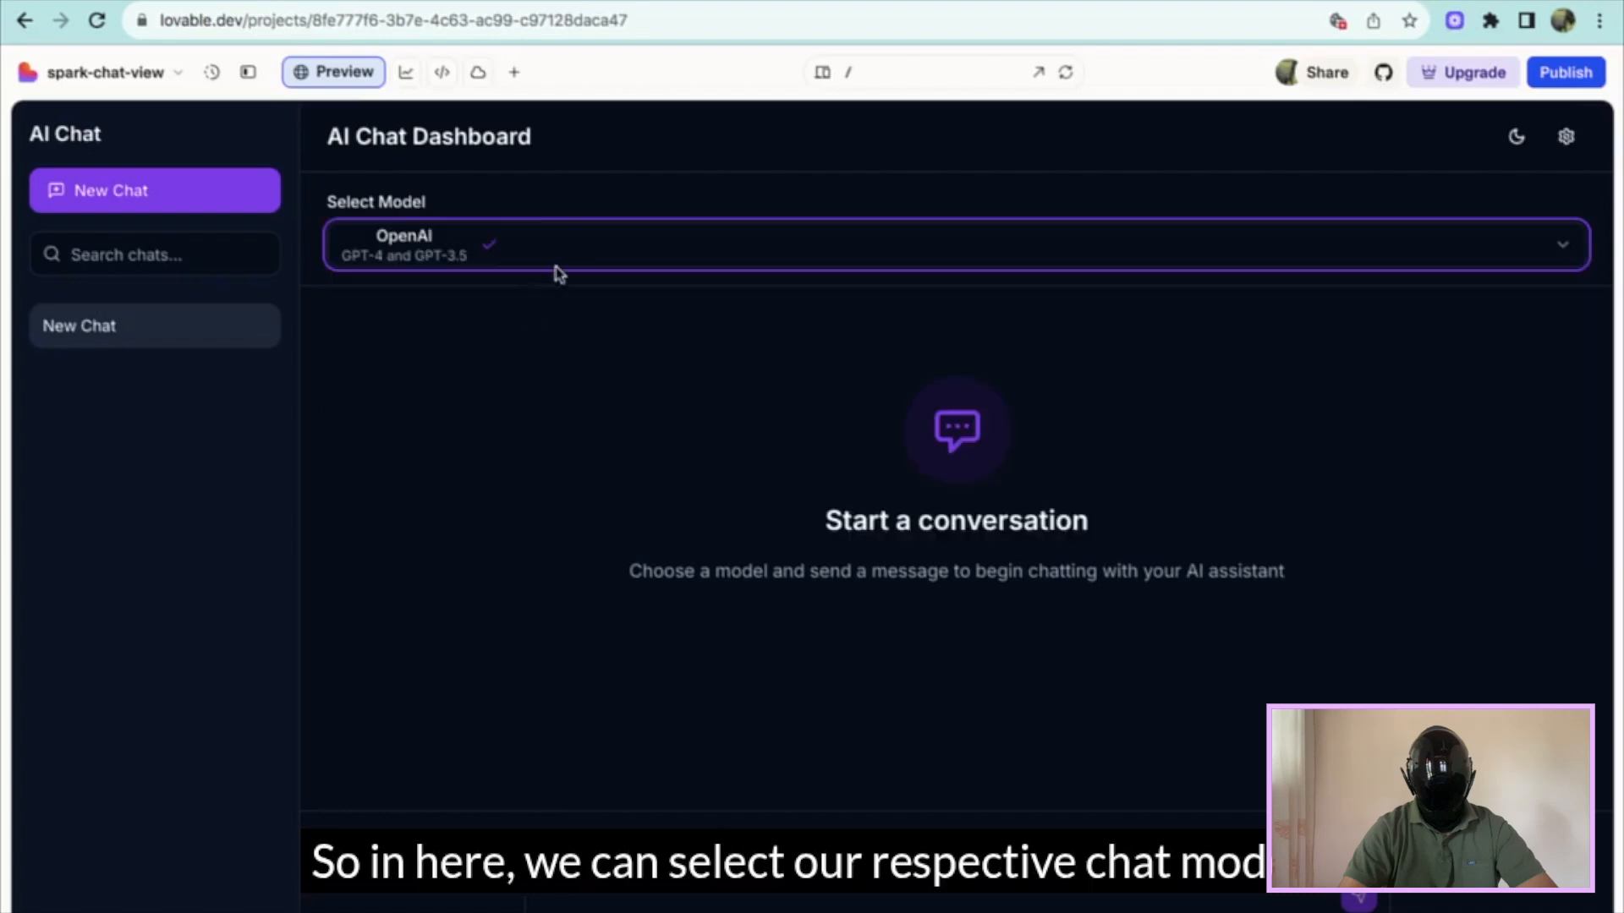
left_click(591, 247)
left_click(580, 414)
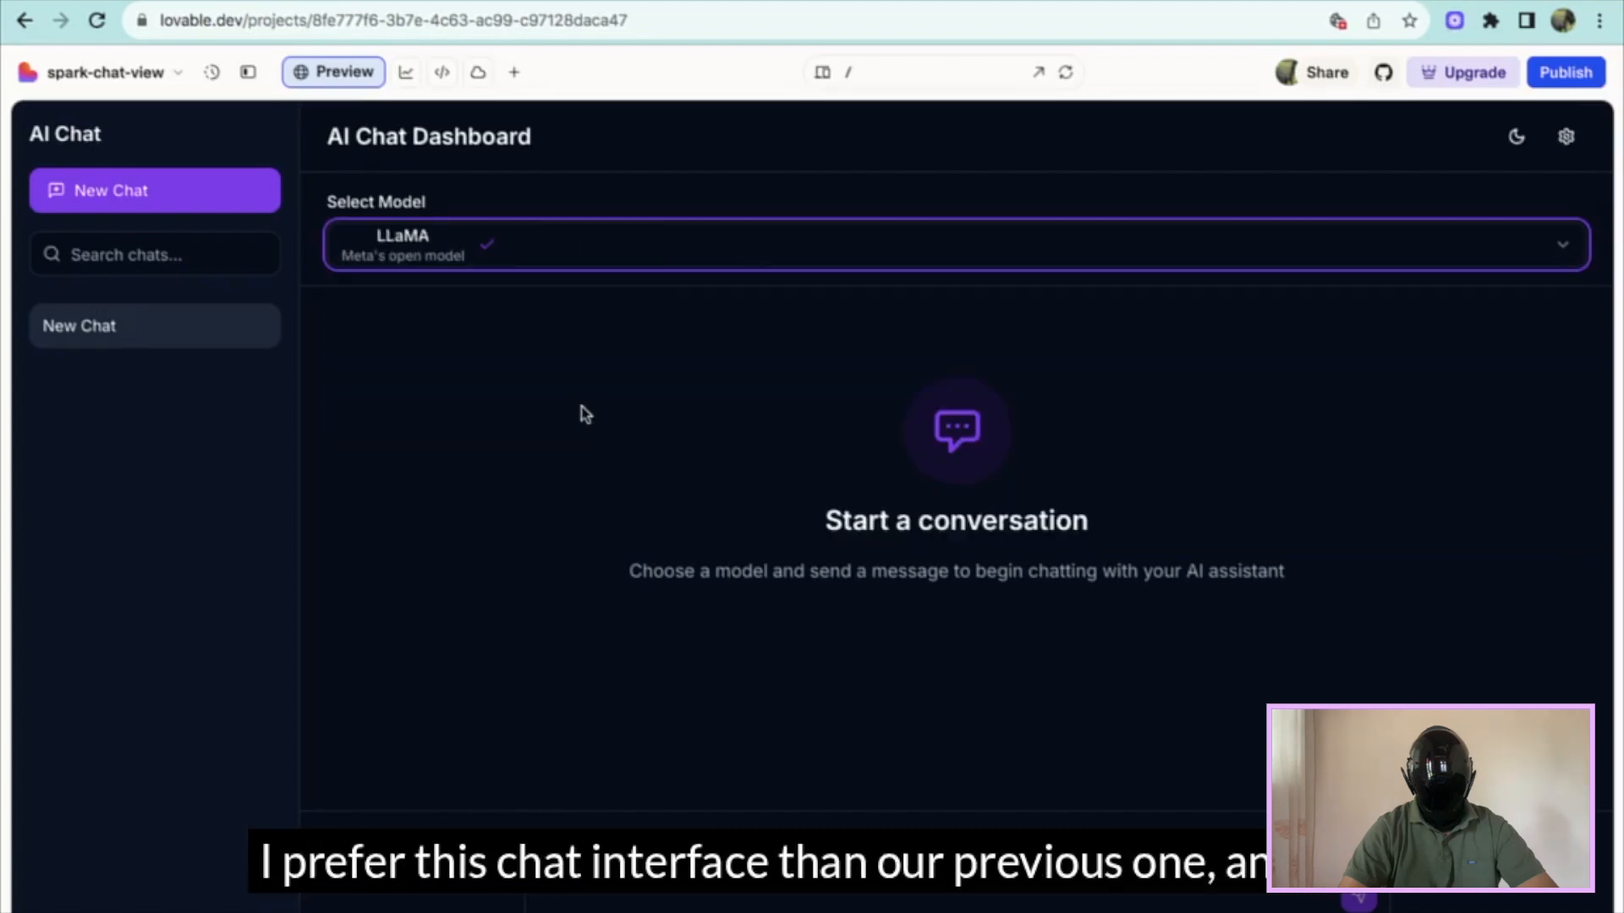
left_click(725, 246)
left_click(683, 476)
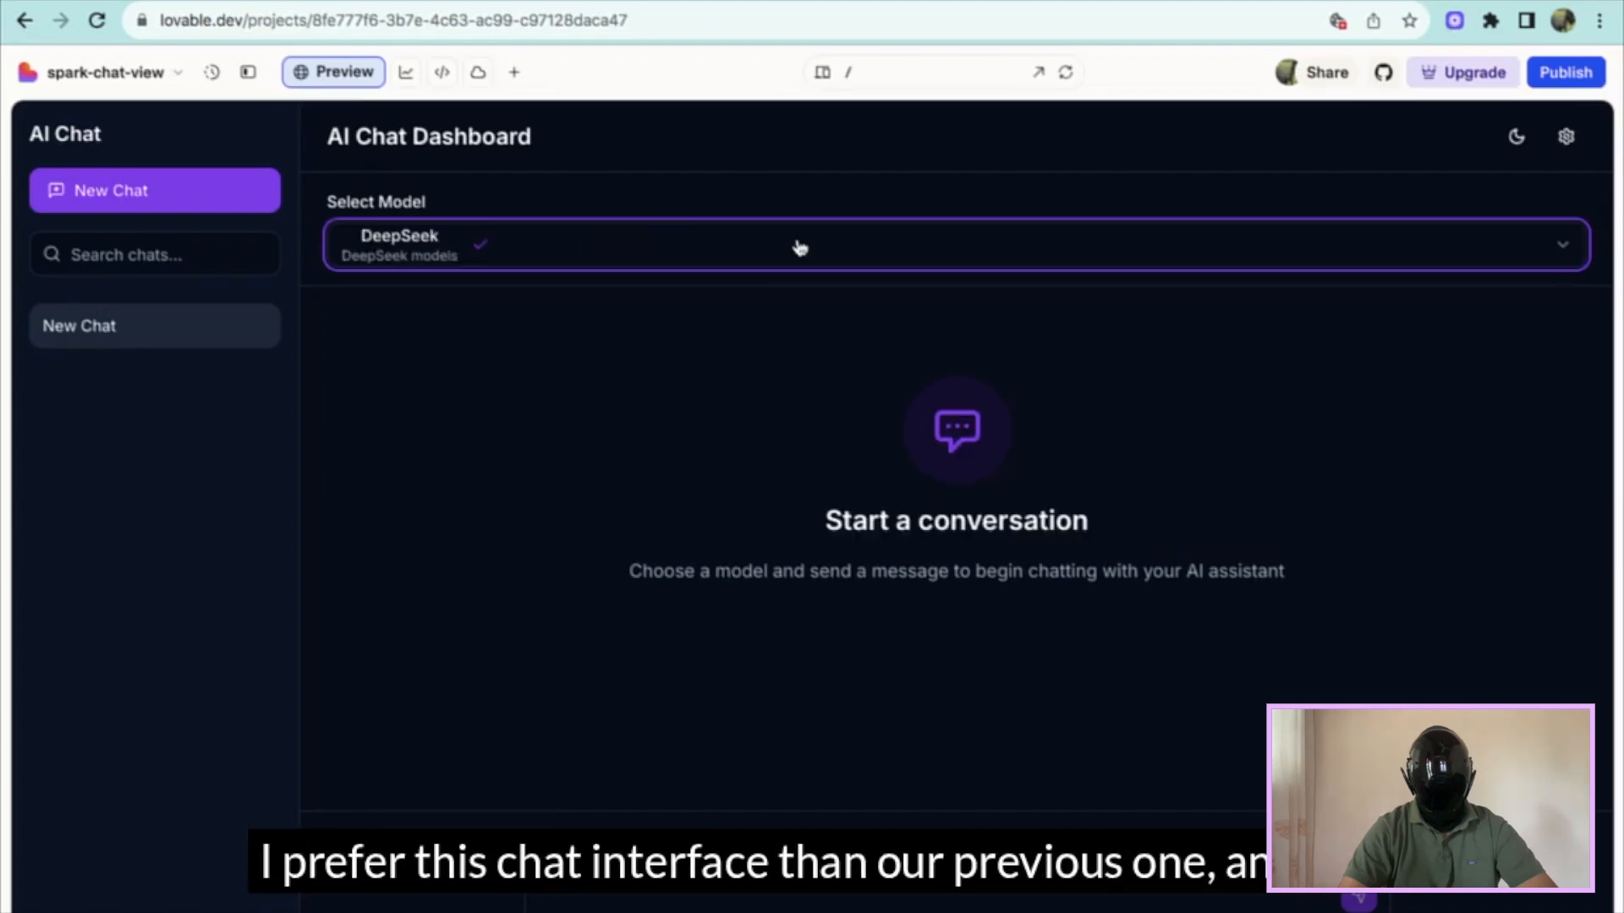
- Switch the dashboard to light mode and back to dark, then save the n8n workflow
left_click(1521, 143)
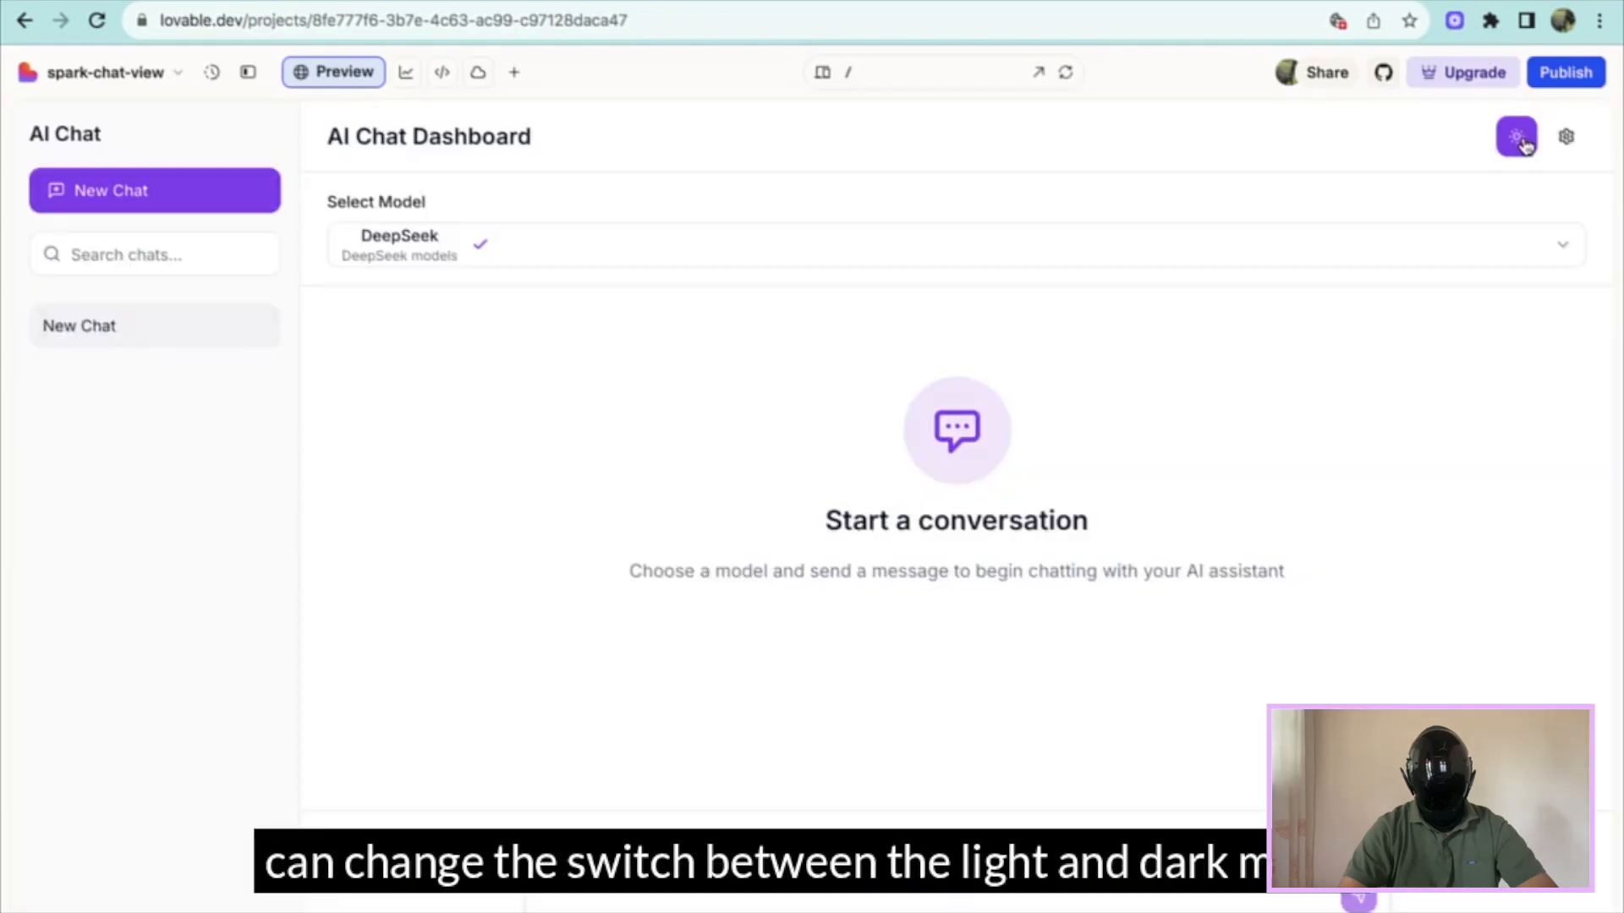
left_click(1521, 141)
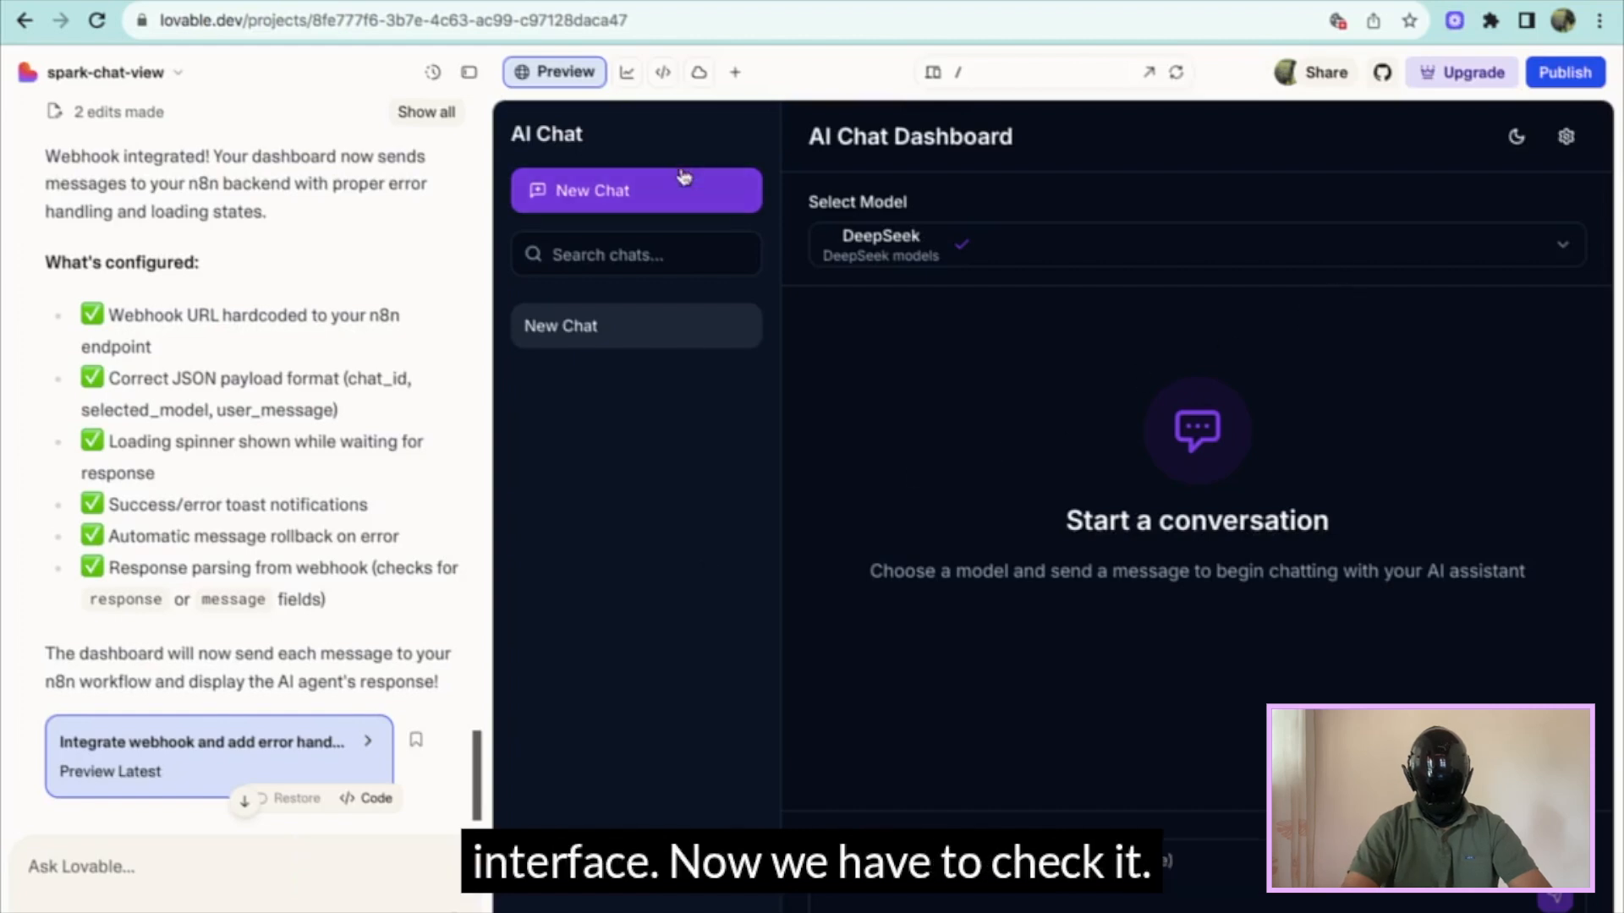
left_click(1322, 113)
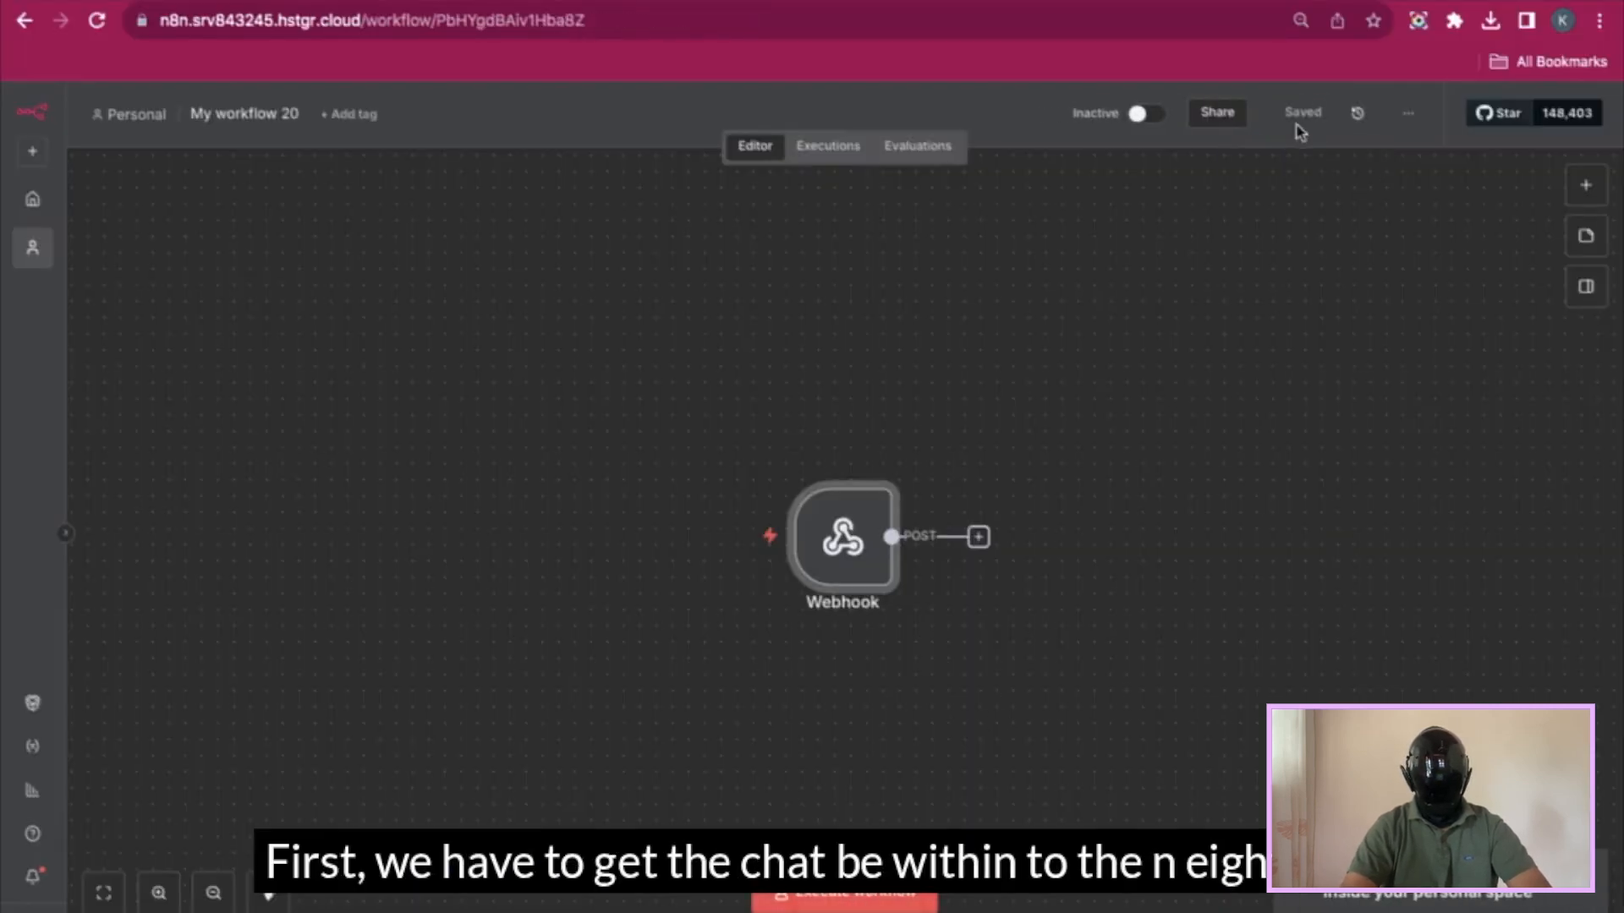
- Activate the n8n workflow and run it to wait for a test webhook call
left_click(1152, 118)
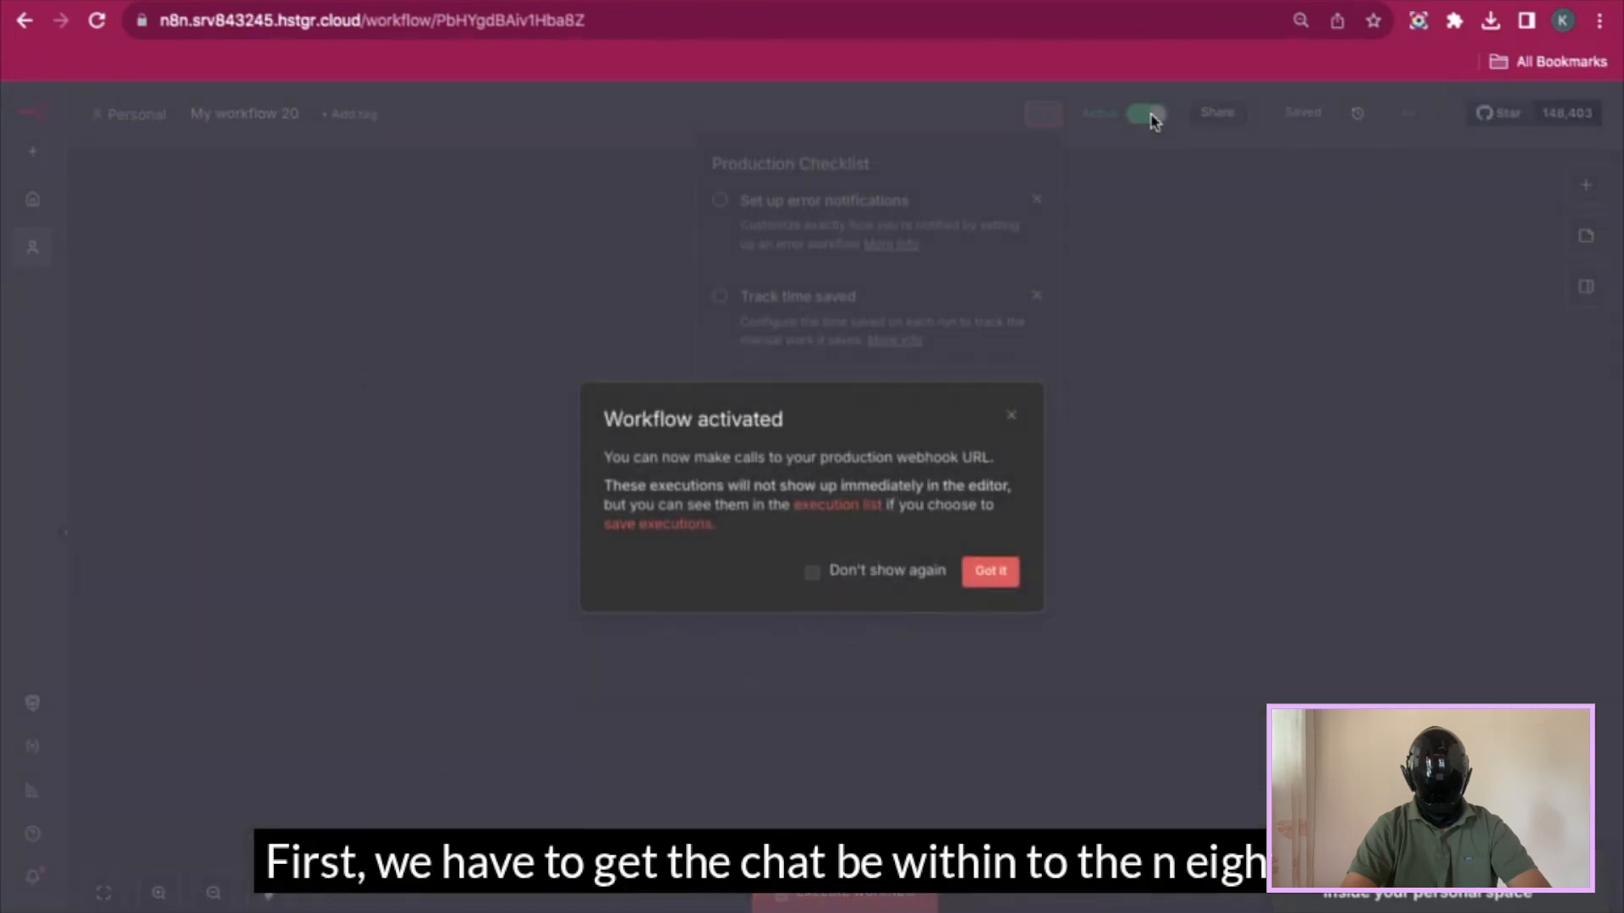
left_click(990, 572)
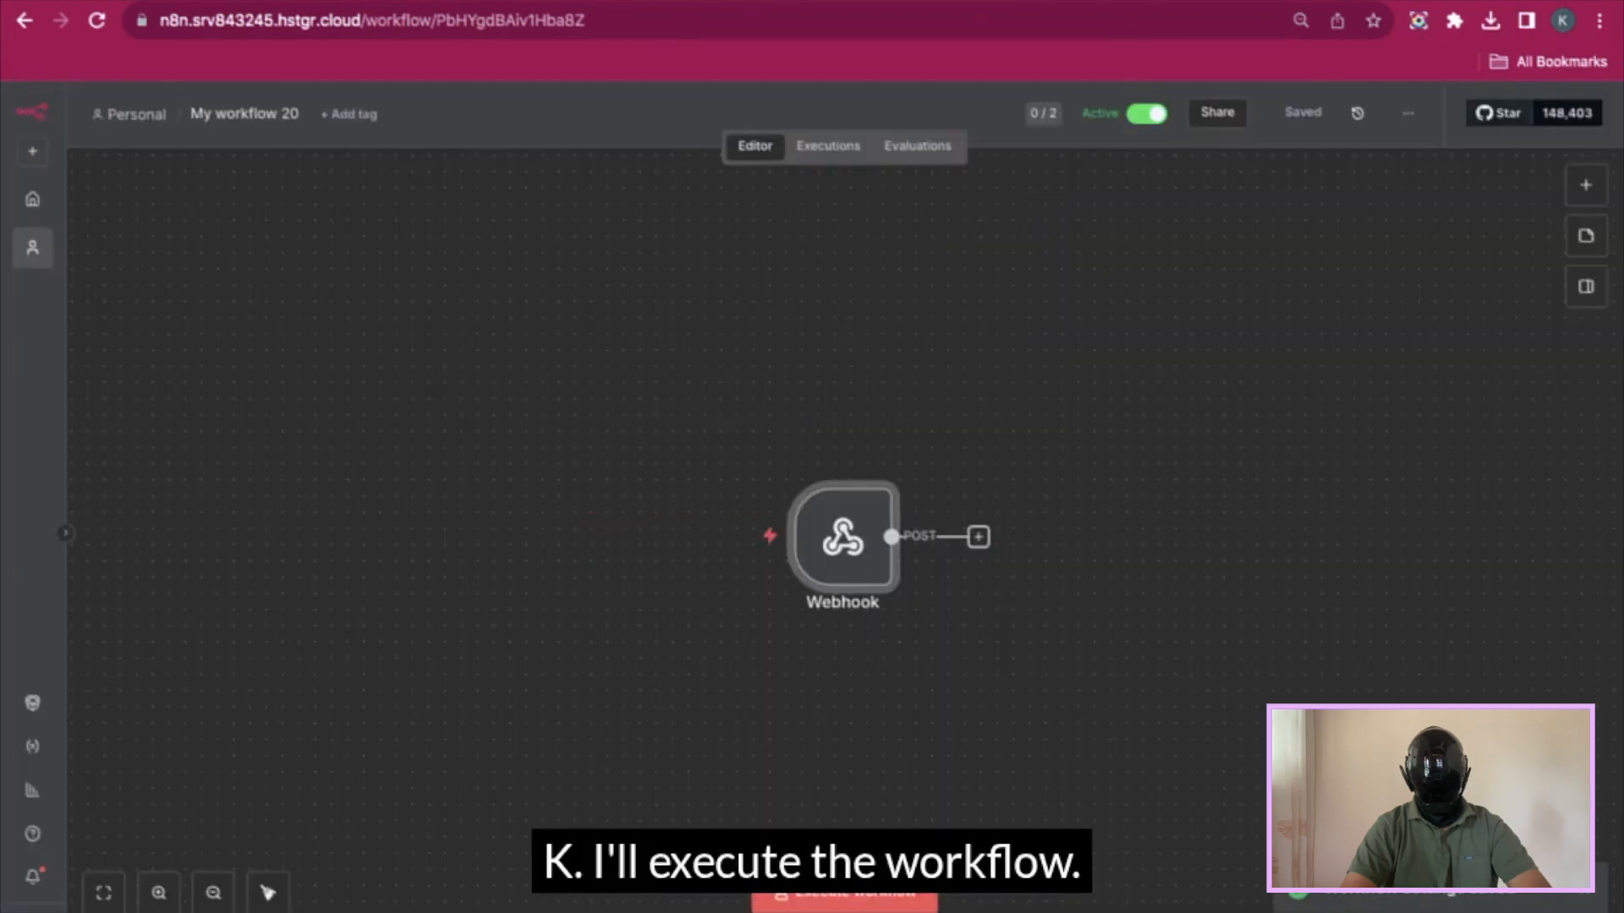
left_click(871, 902)
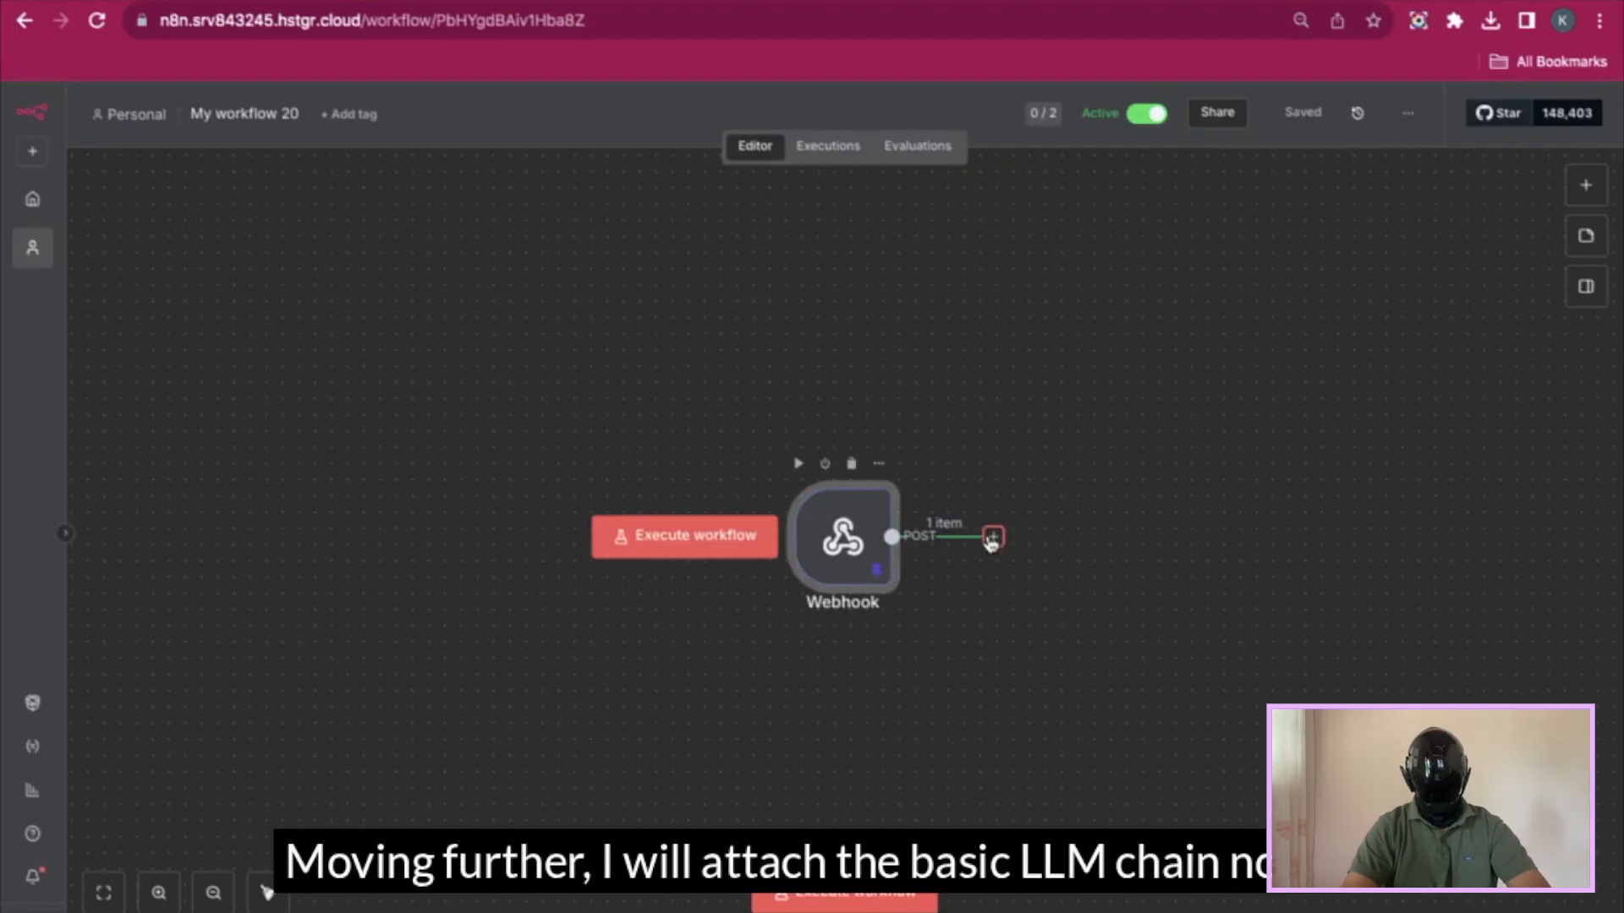
- Add a Basic LLM Chain after the Webhook with its prompt defined below as user_message
left_click(993, 538)
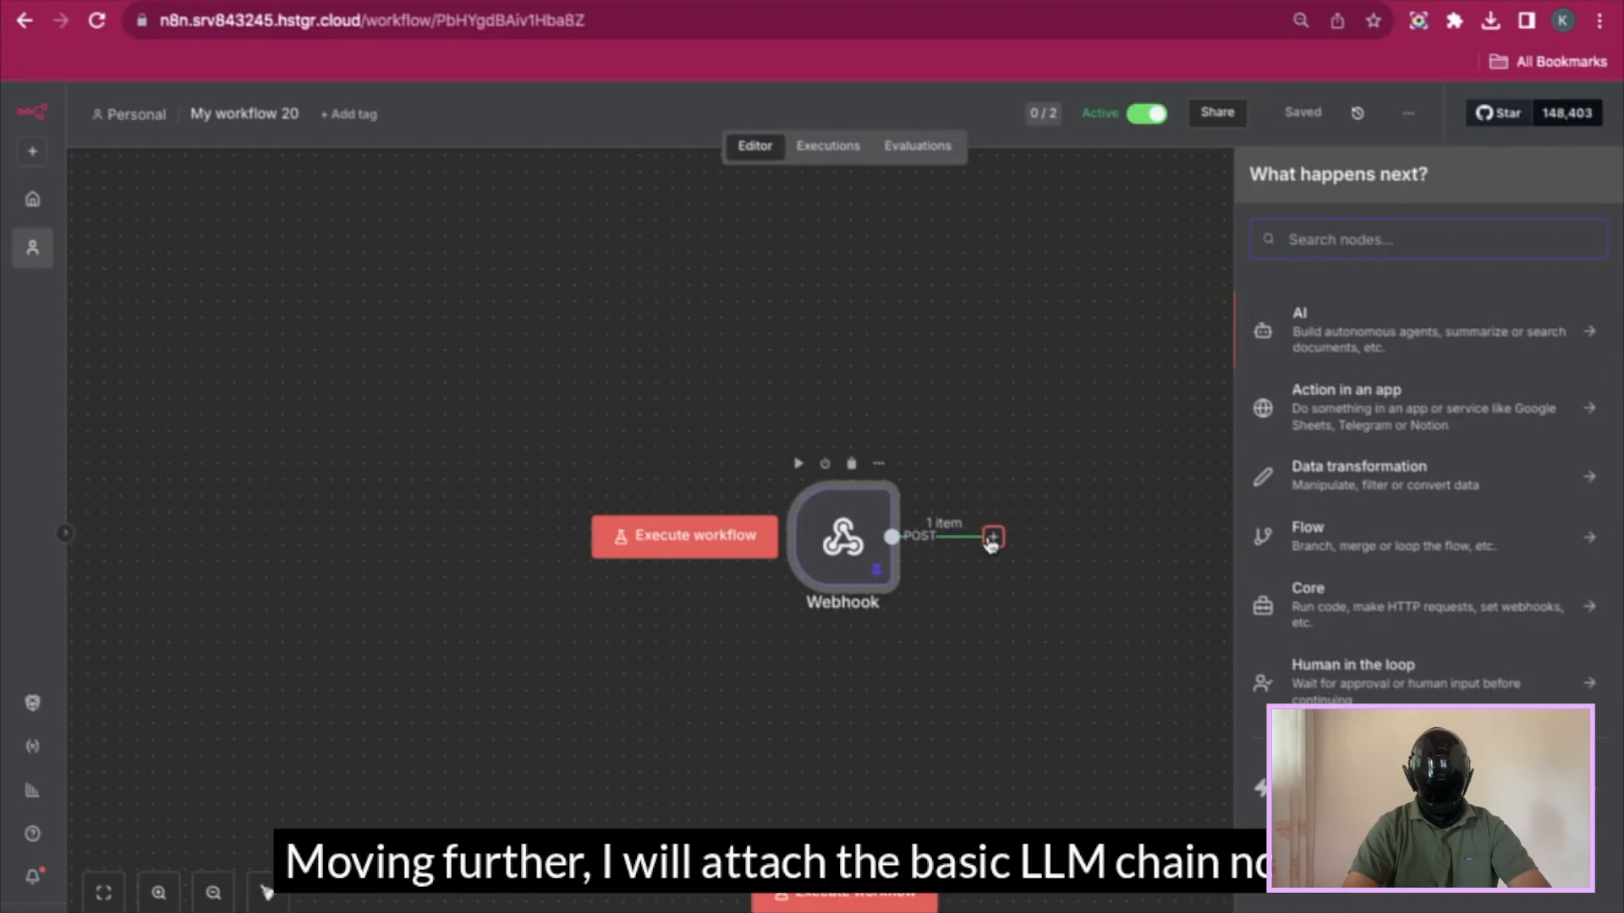
type("bas")
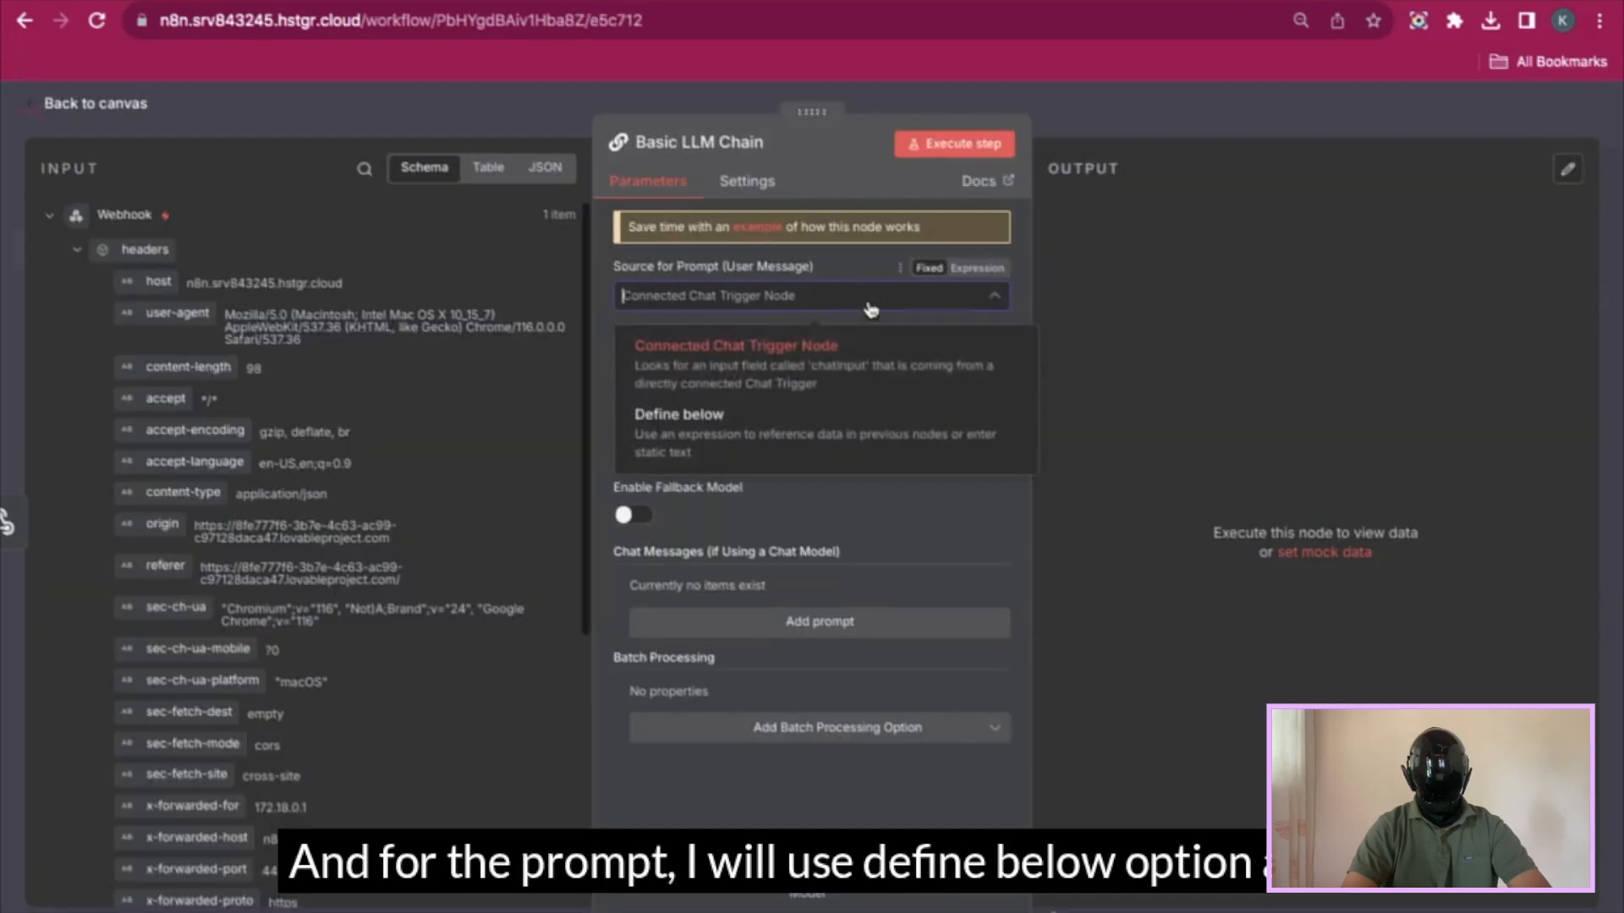
left_click(871, 427)
left_click(676, 383)
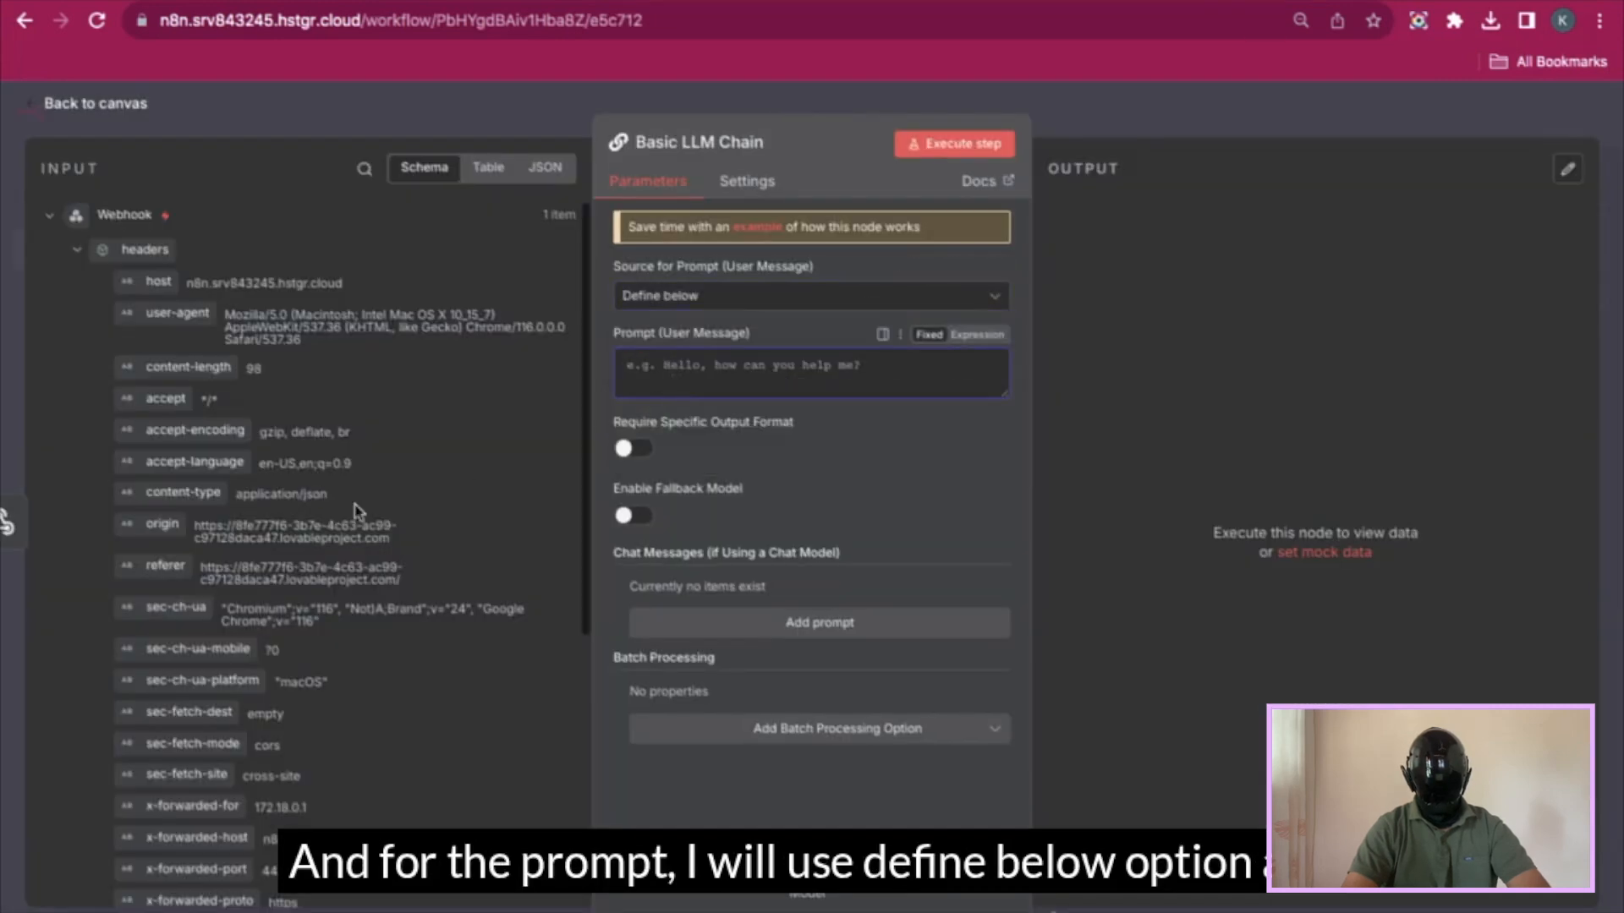
scroll(359, 512, "down", 5)
left_click_drag(157, 733, 684, 396)
key("Escape")
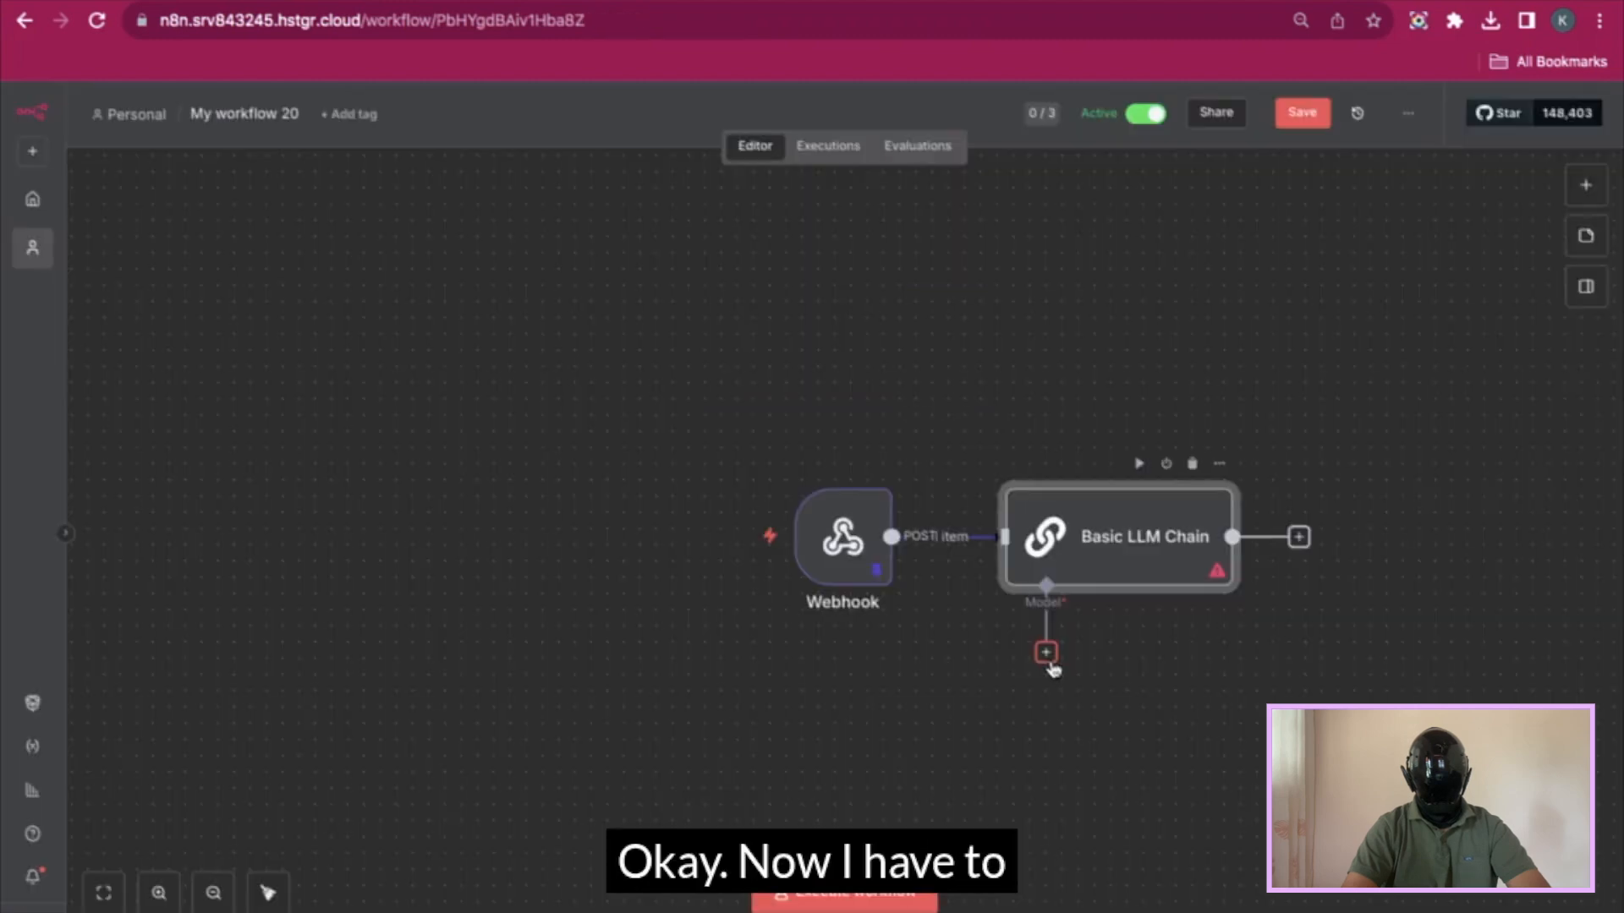
left_click(1048, 658)
- Add a Model Selector under the Basic LLM Chain, keeping two inputs
type("model")
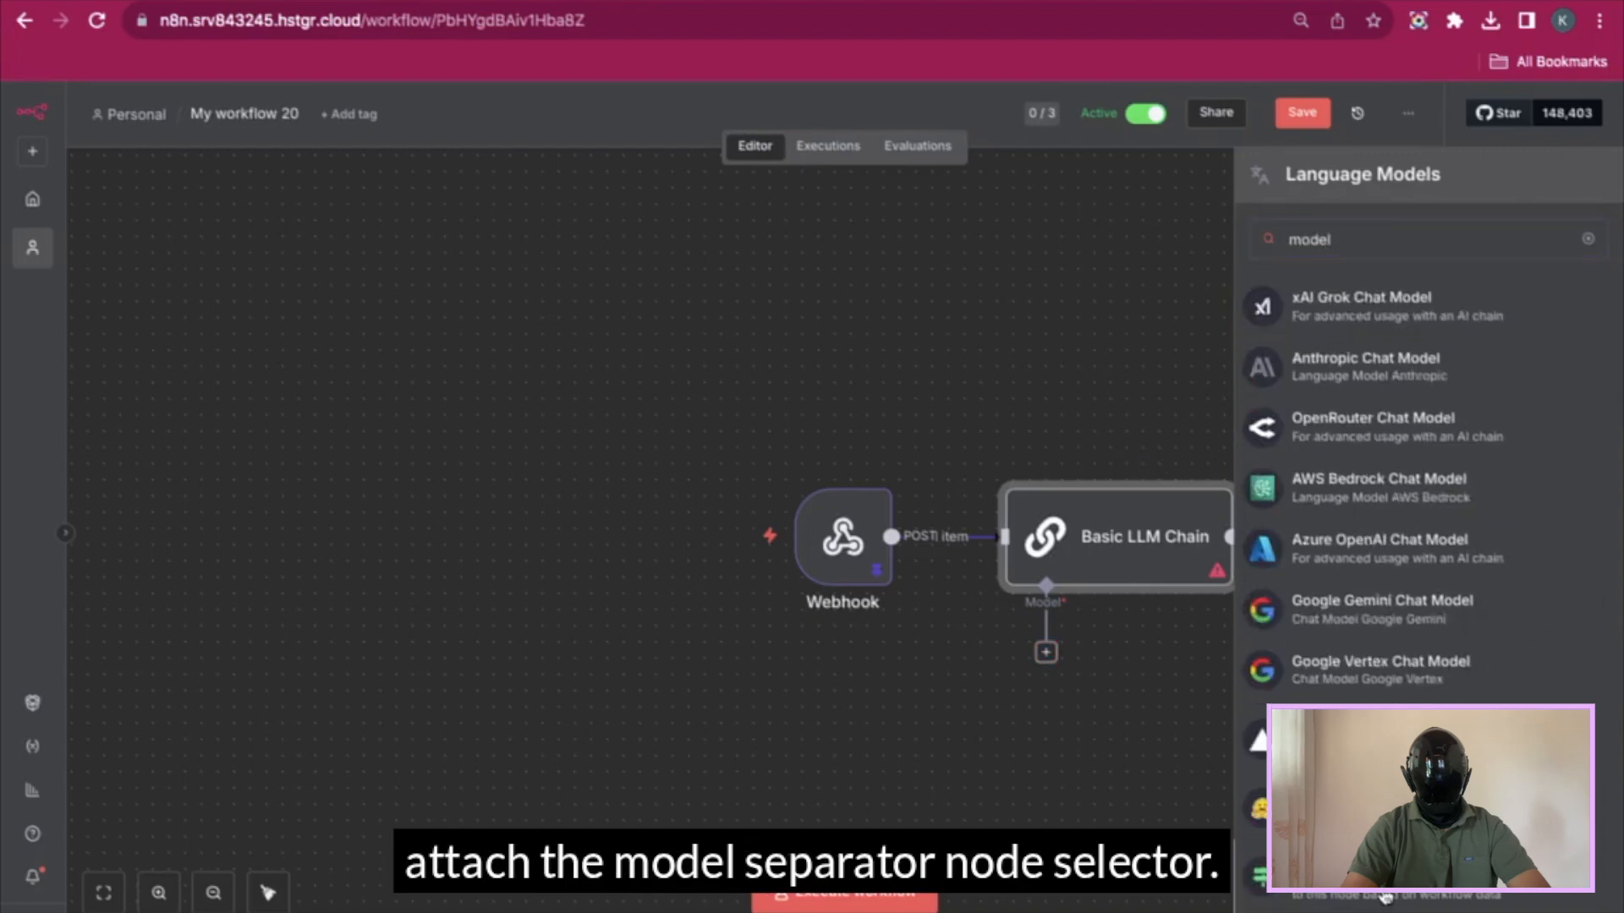
left_click(1385, 896)
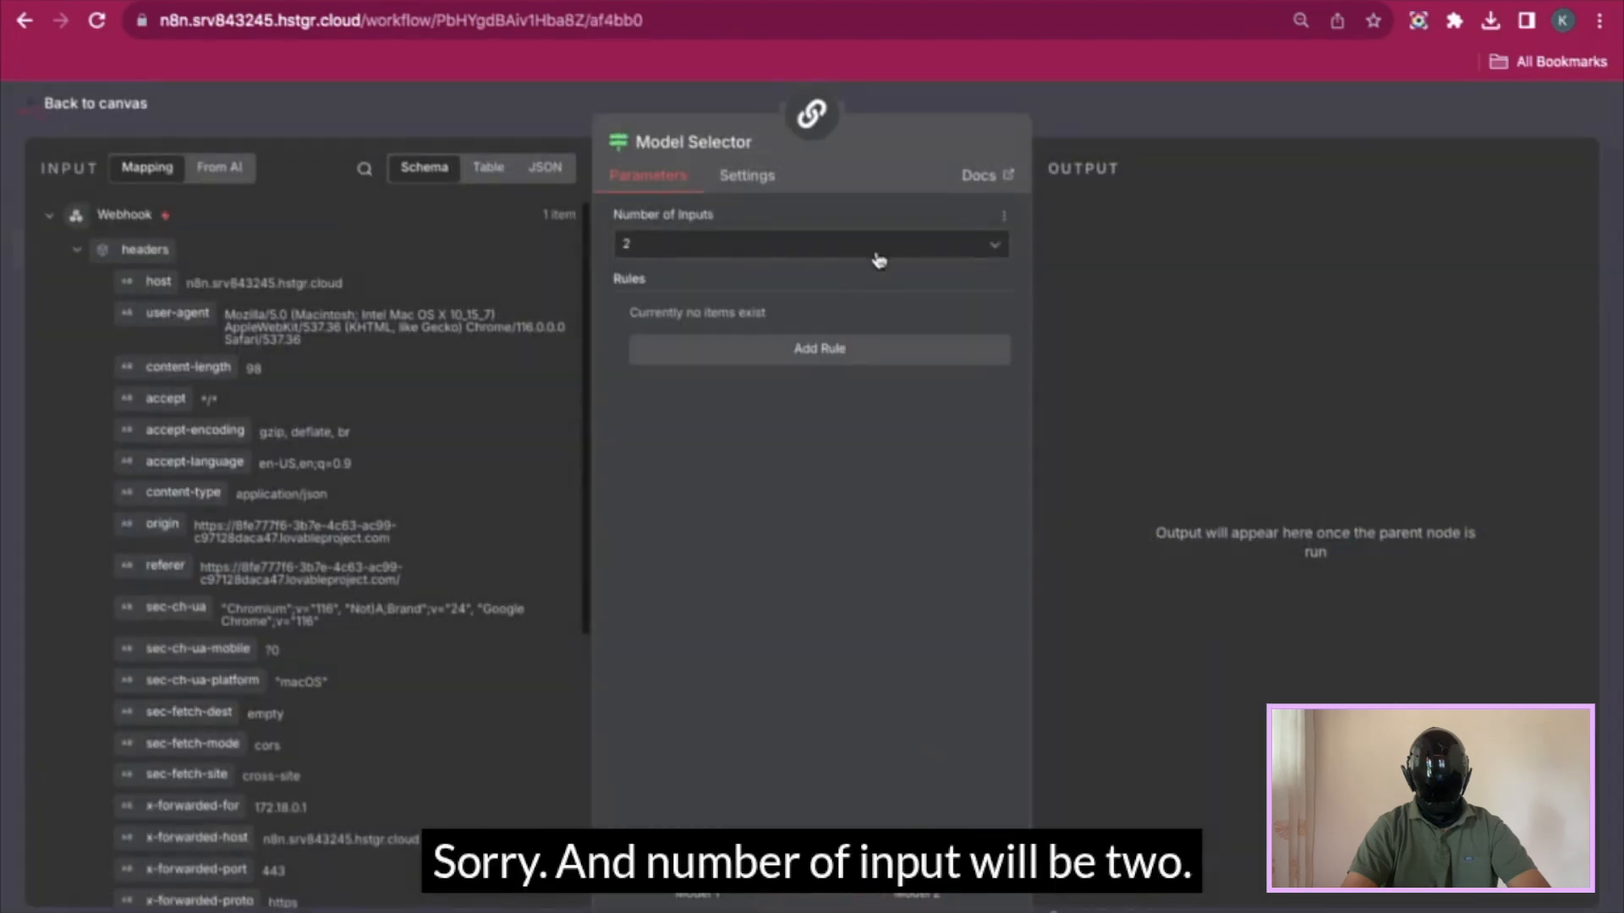
left_click(881, 245)
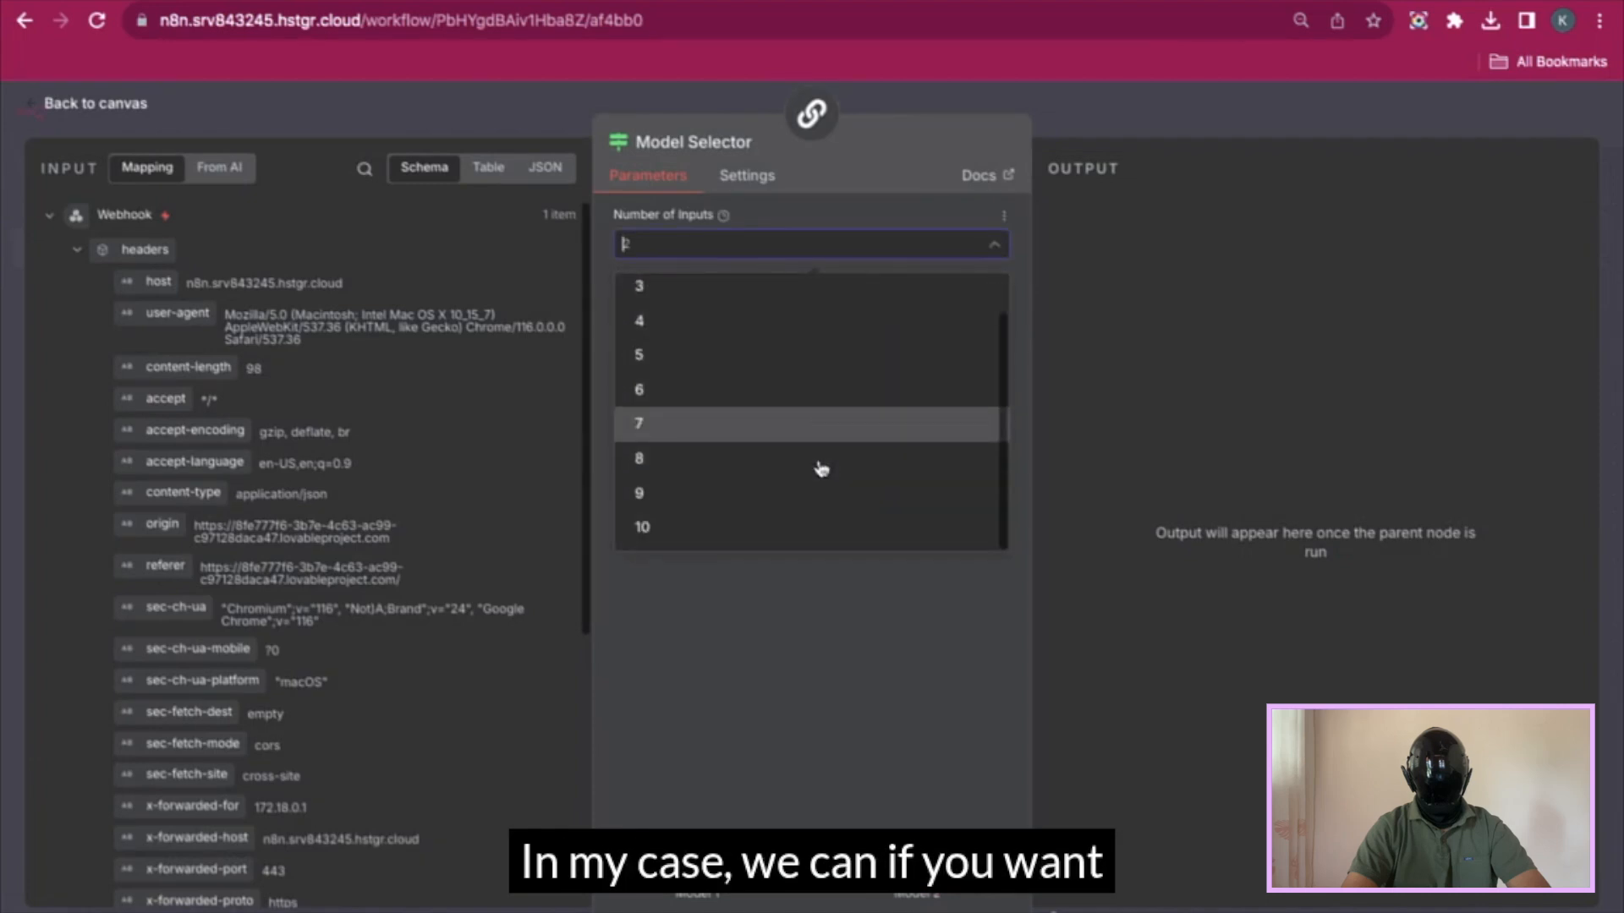
left_click(1118, 120)
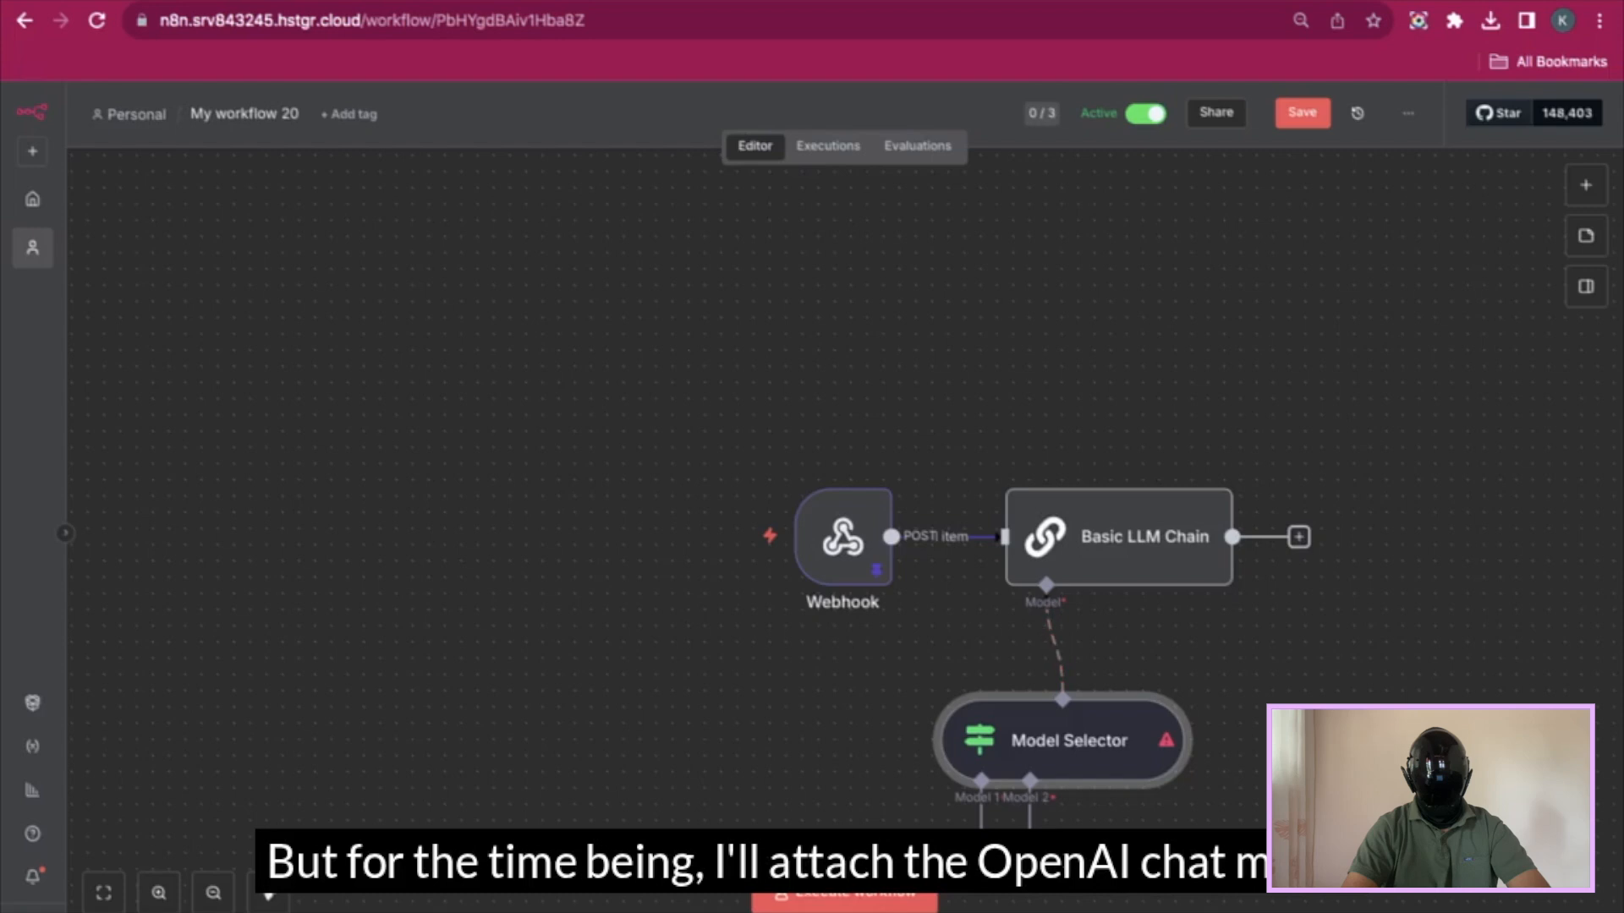
- Attach OpenAI Chat Model and Mistral Cloud Chat Model to the selector and arrange them side by side
type("open")
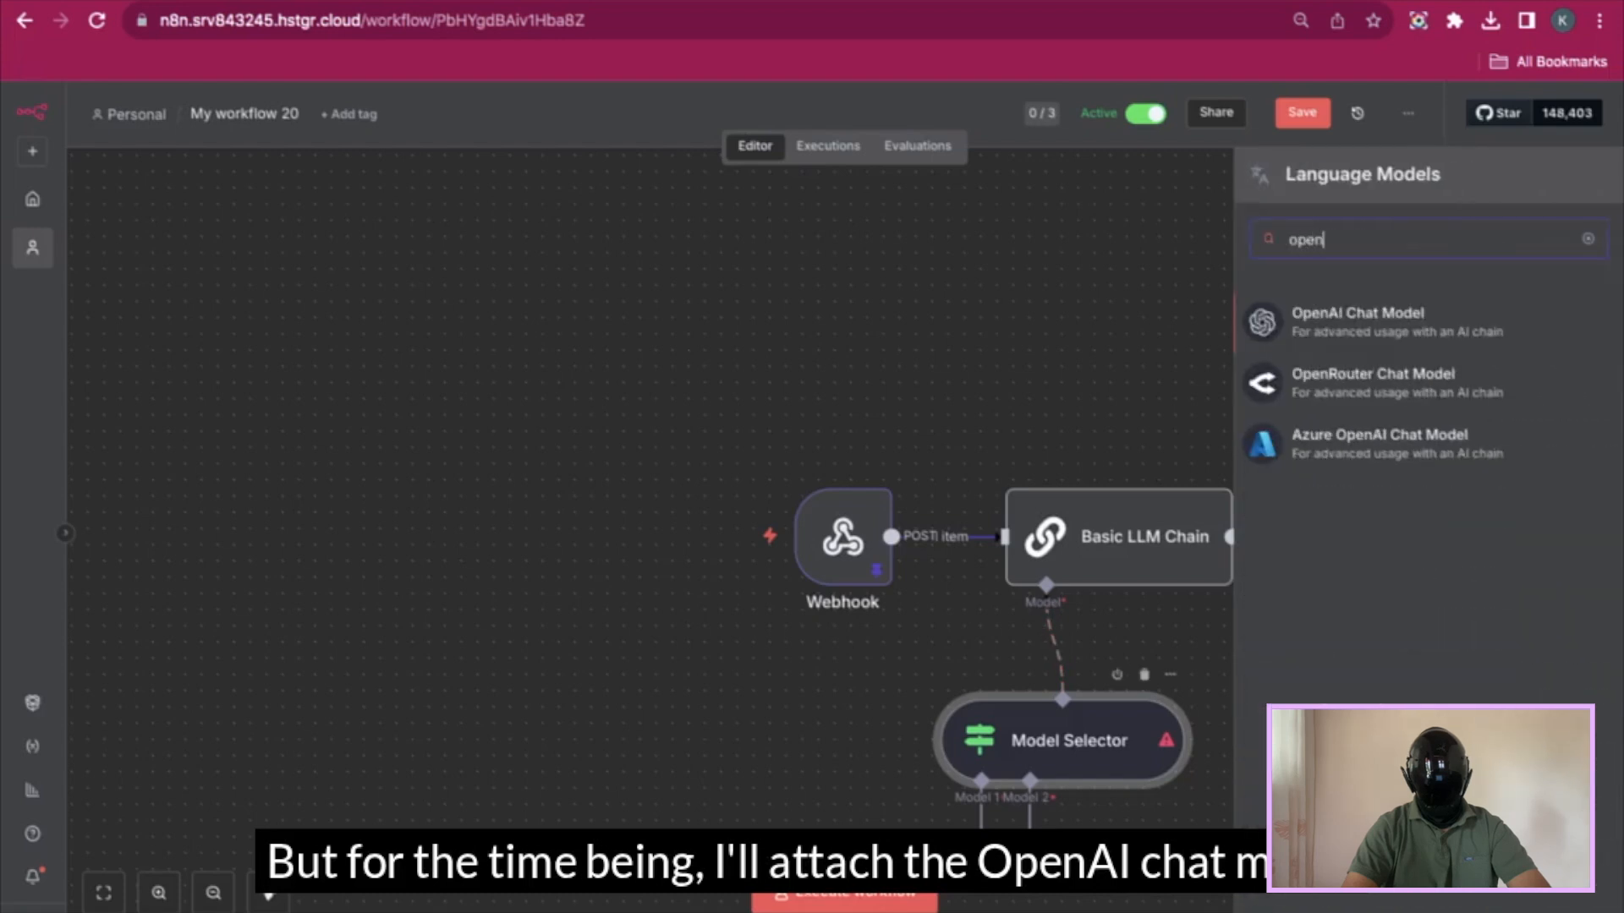
left_click(1365, 334)
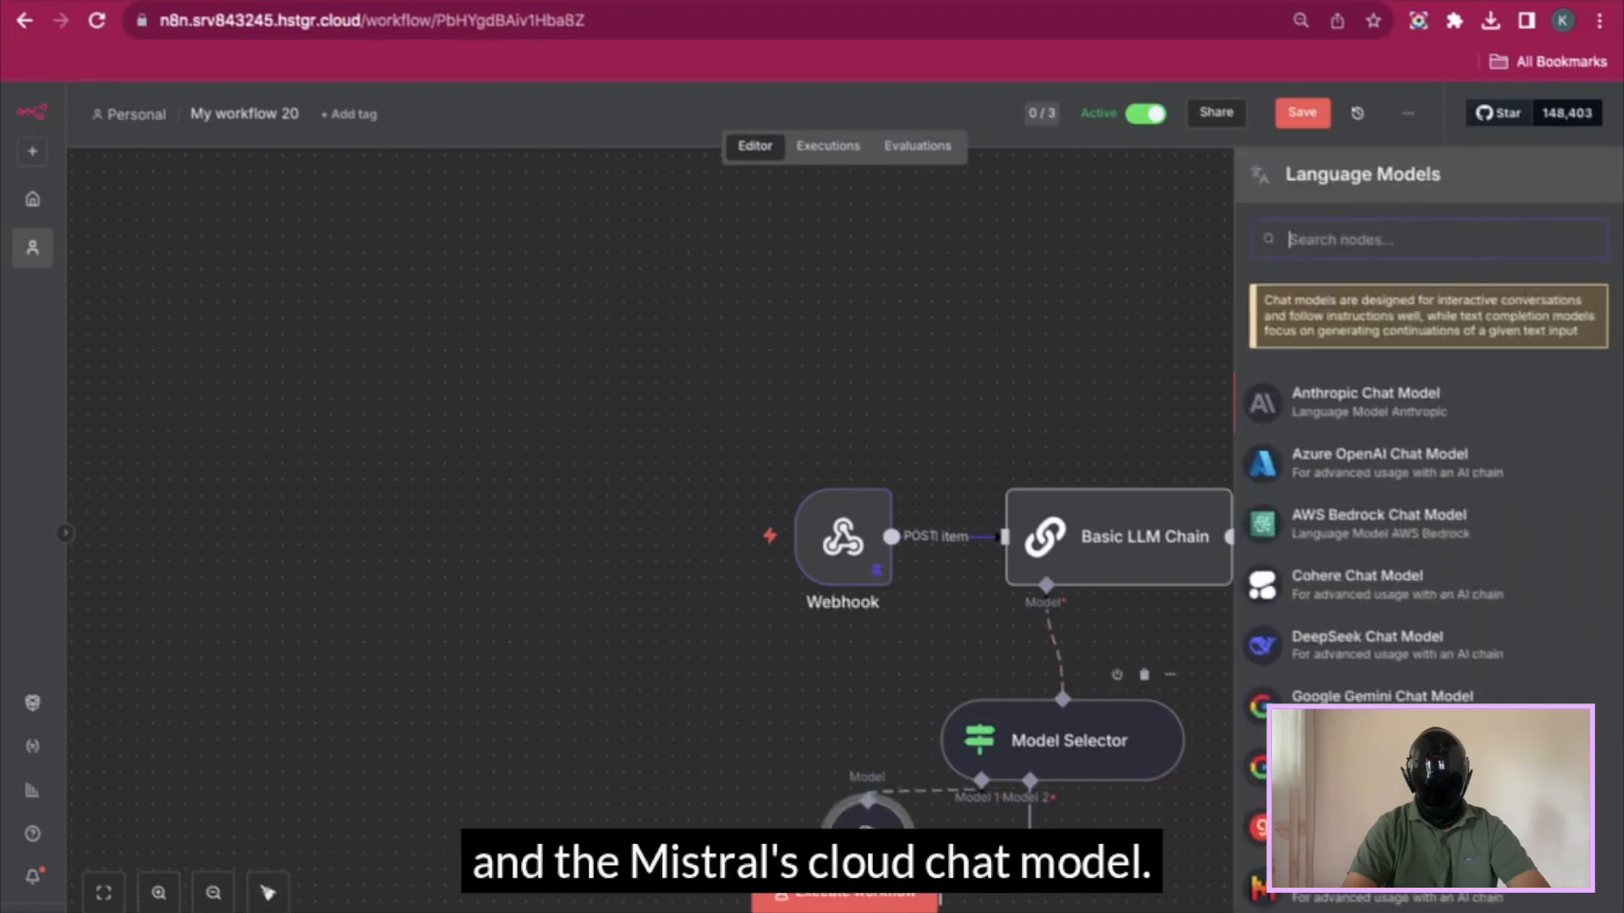
type("mis")
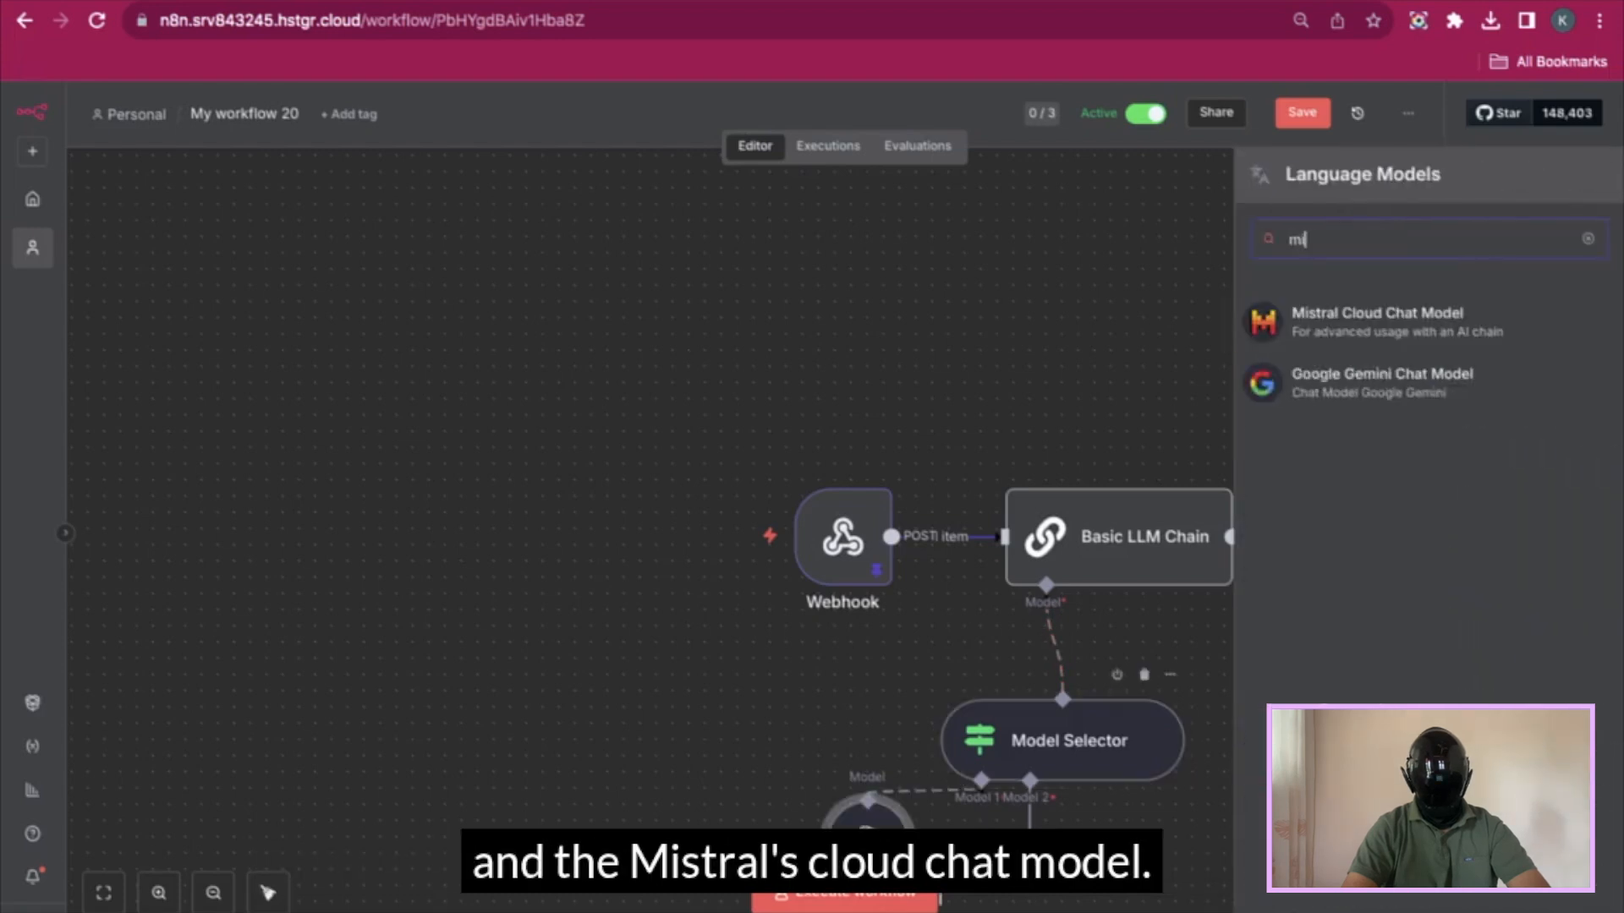
left_click(1435, 319)
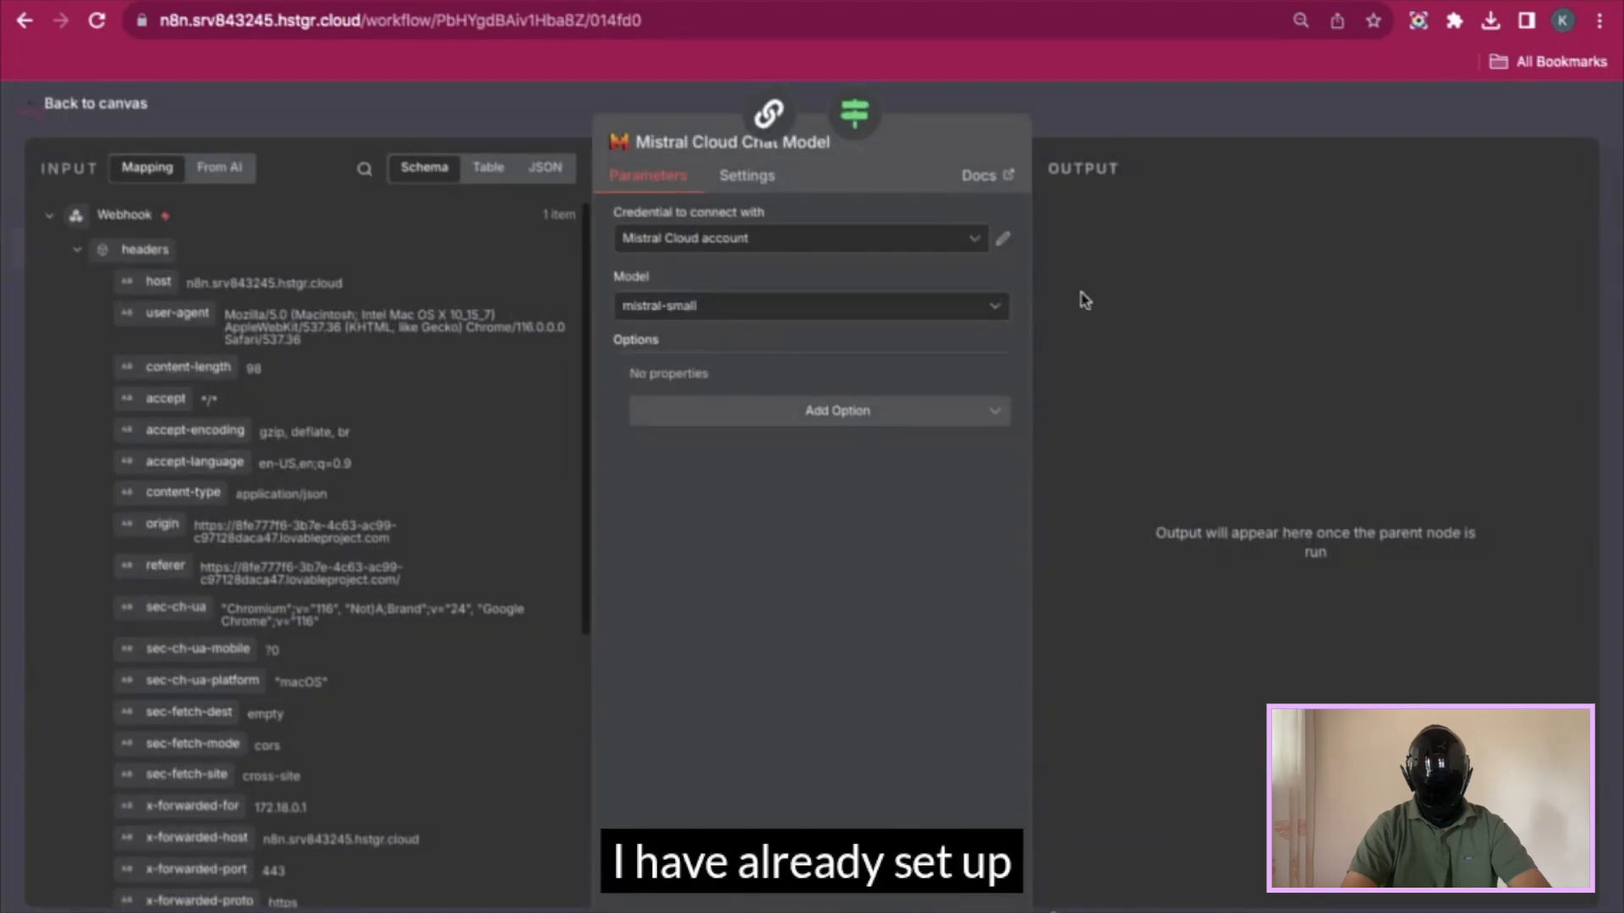
left_click(1192, 127)
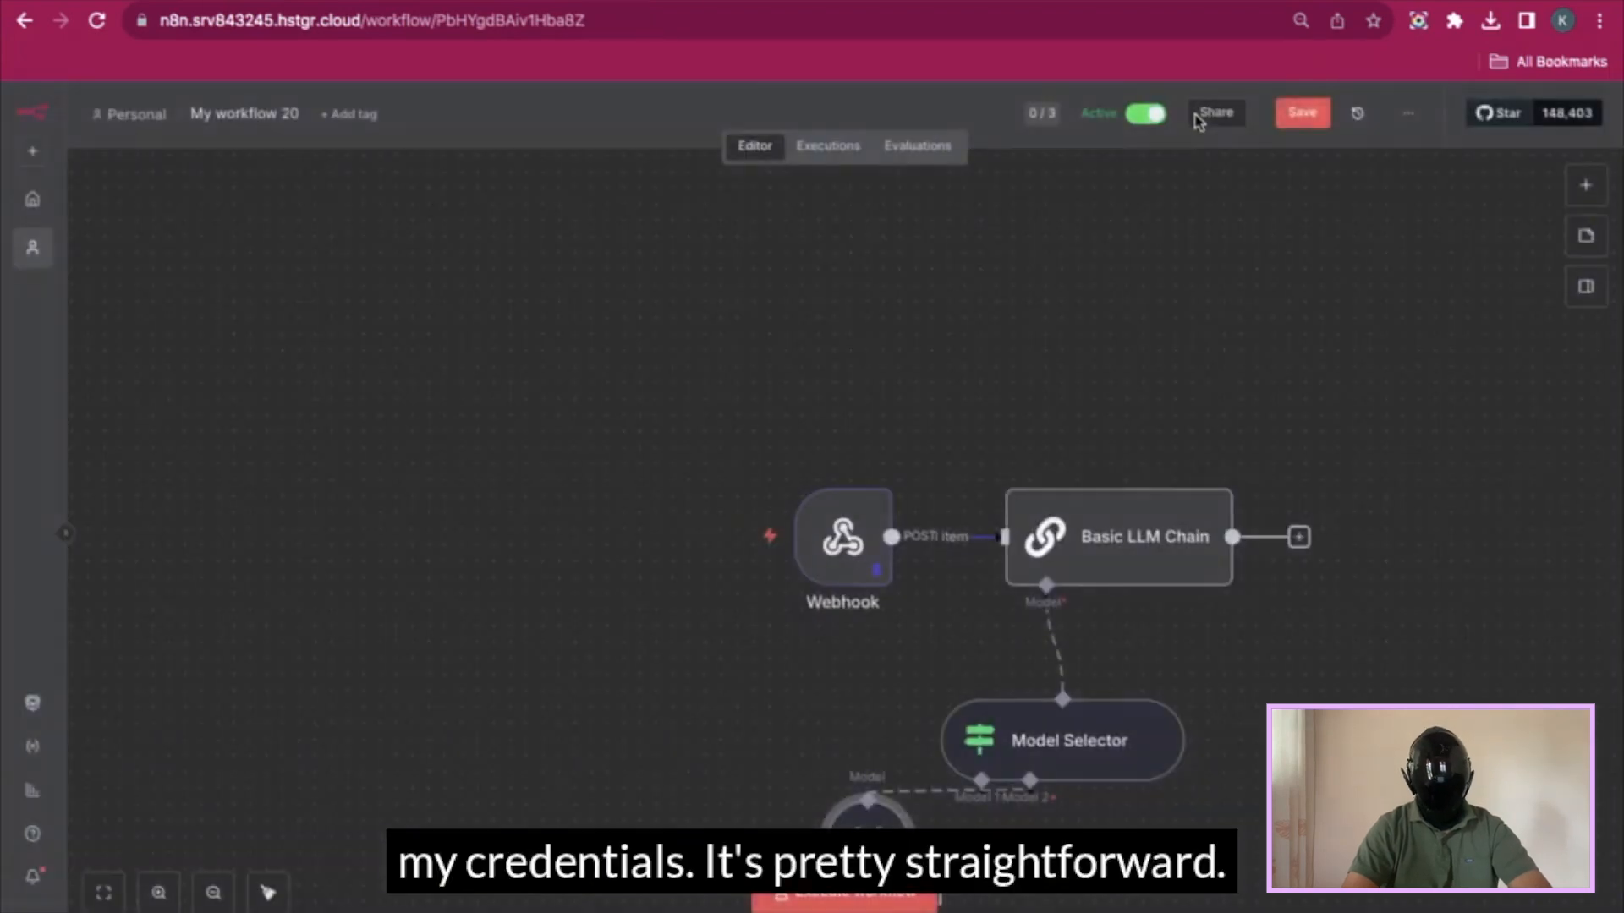
scroll(1064, 814, "down", 3)
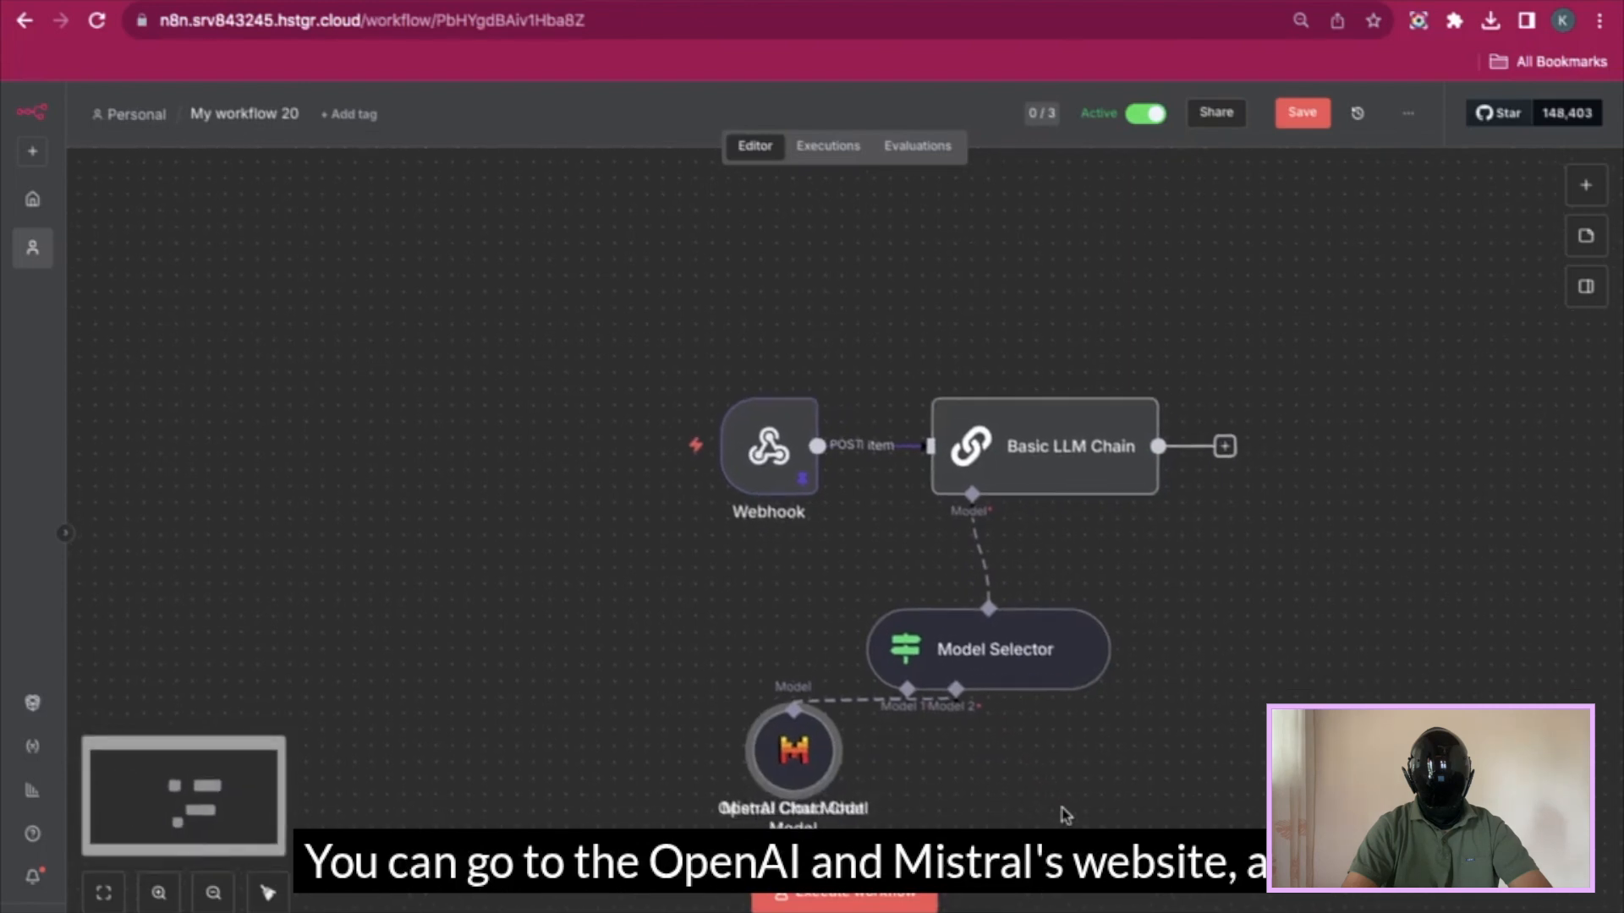
left_click_drag(886, 754, 1068, 763)
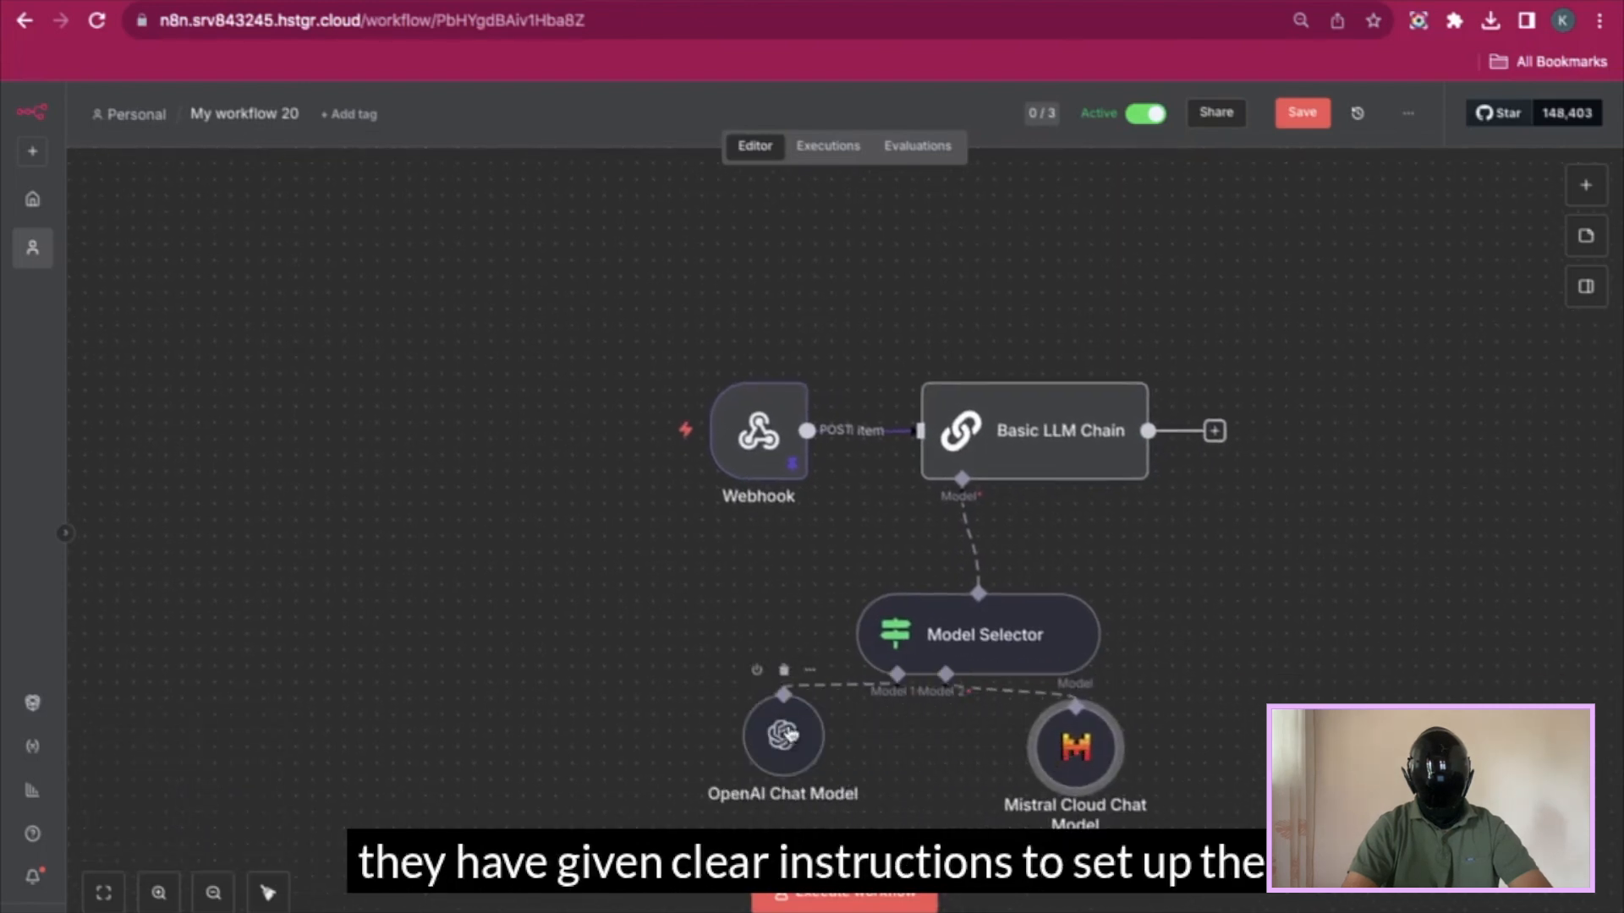
left_click_drag(788, 751, 864, 768)
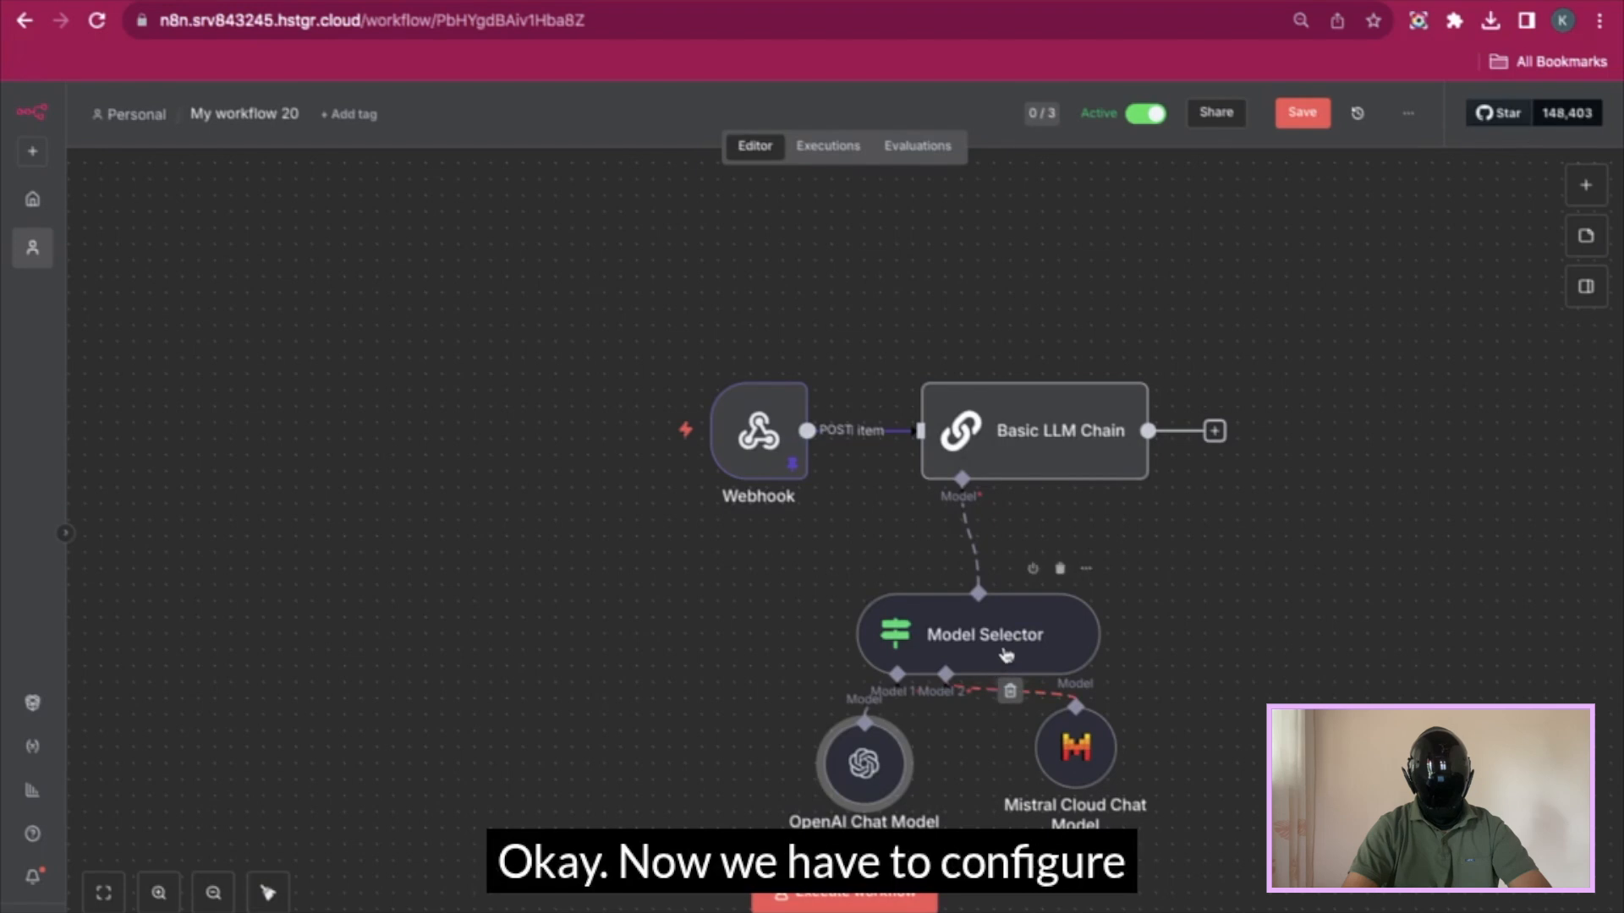
double_click(1012, 650)
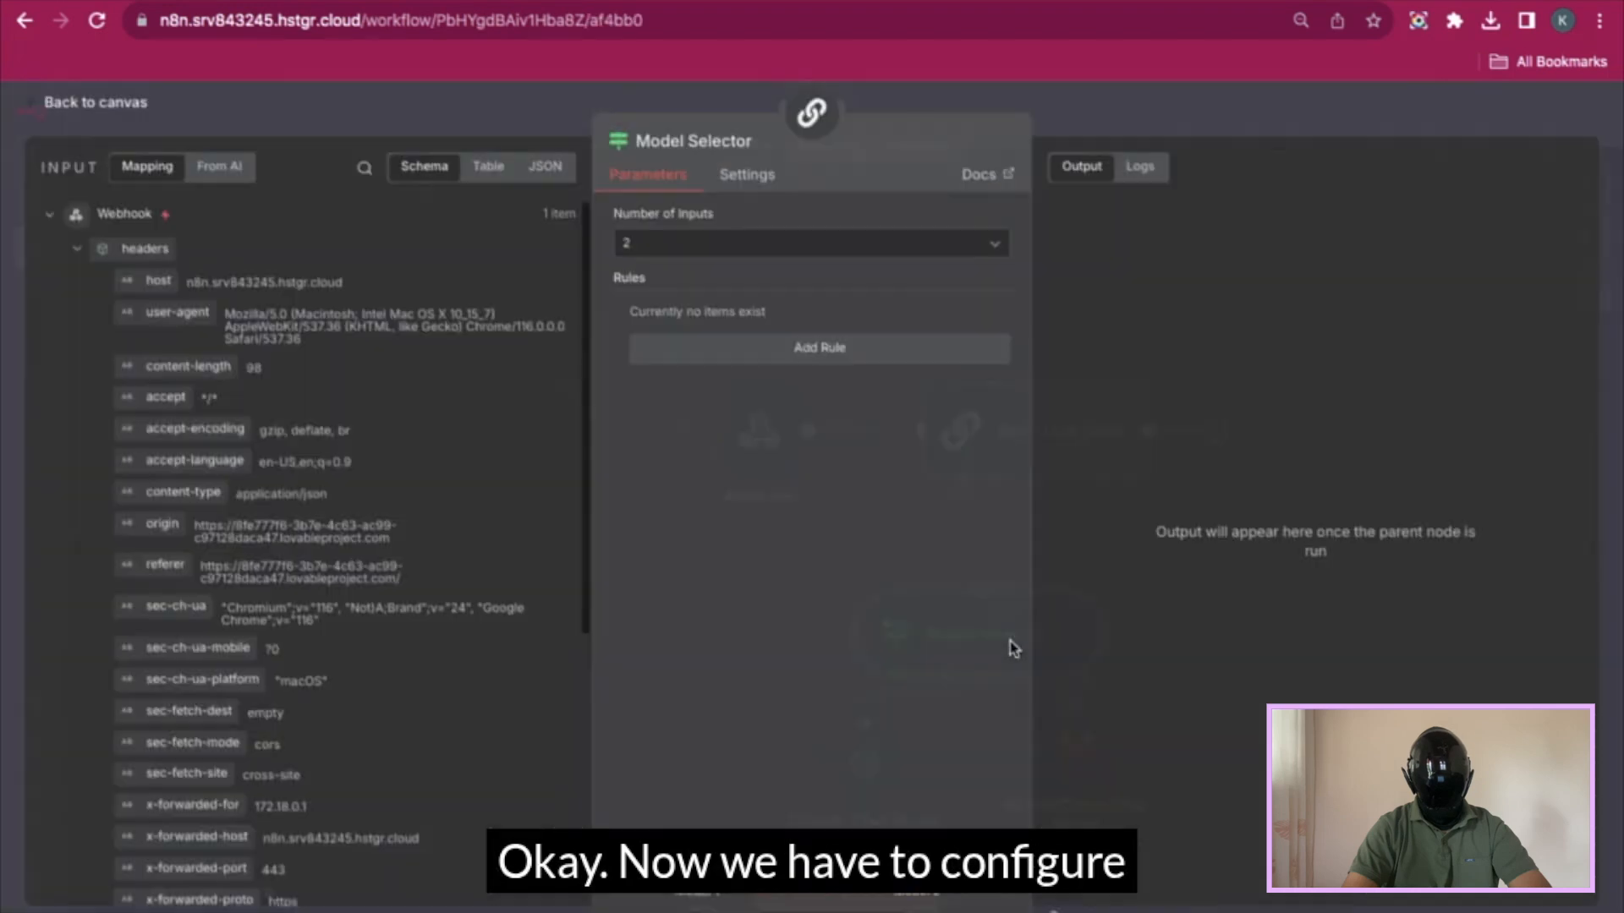
- Add a rule comparing selected_model to OpenAI for Model 1, plus a second rule for Model 2
left_click(861, 349)
scroll(350, 719, "down", 5)
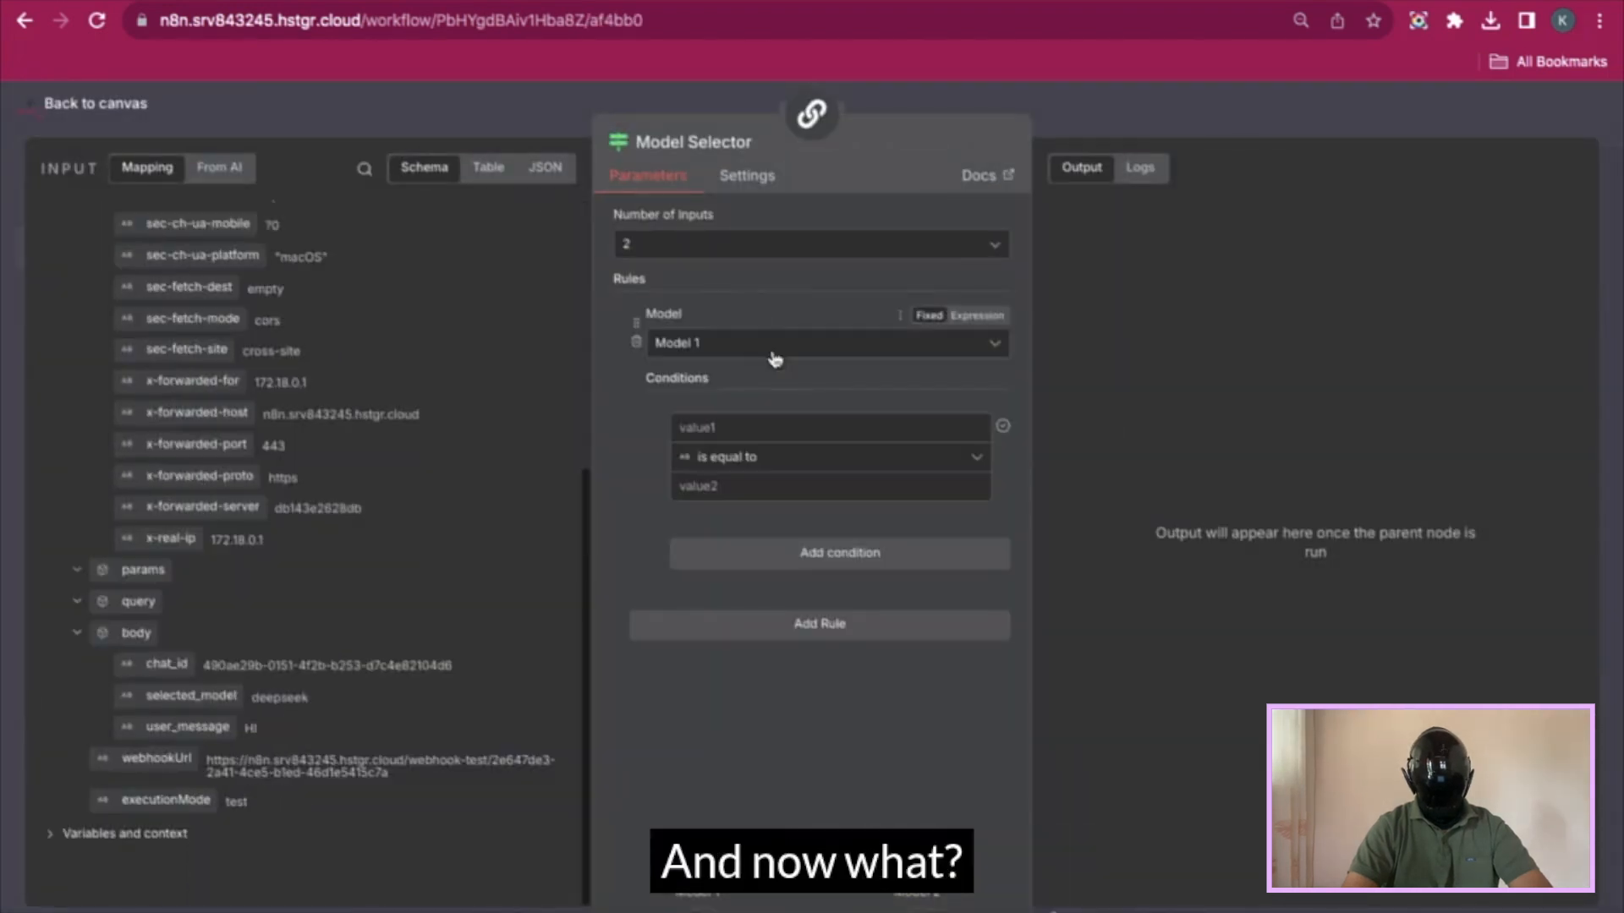
left_click(742, 430)
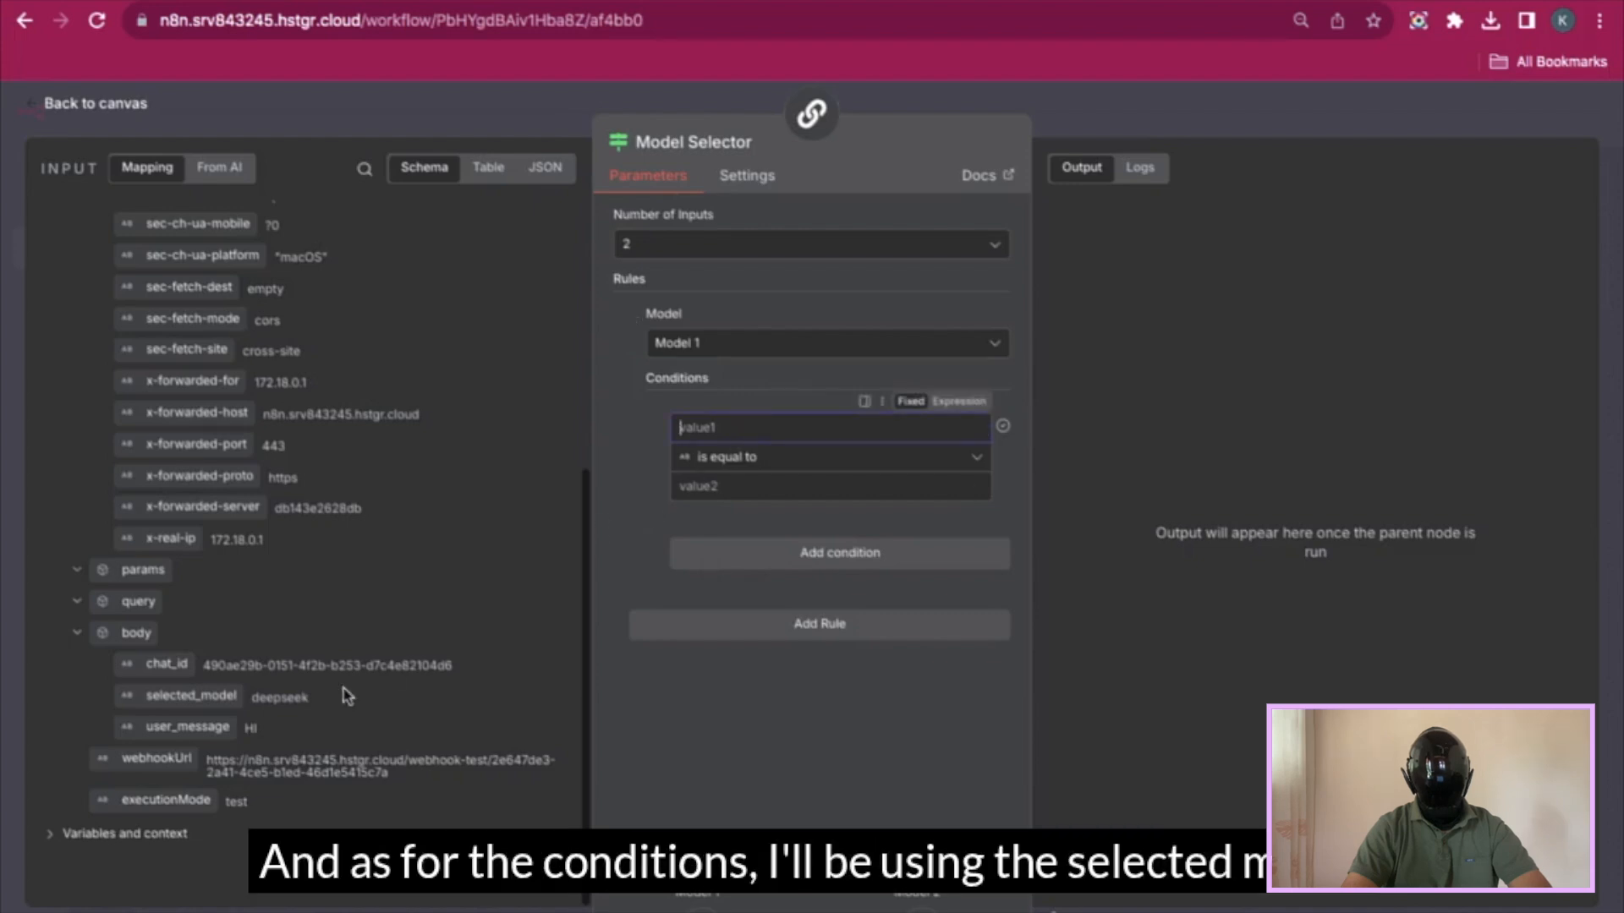
left_click_drag(191, 695, 736, 432)
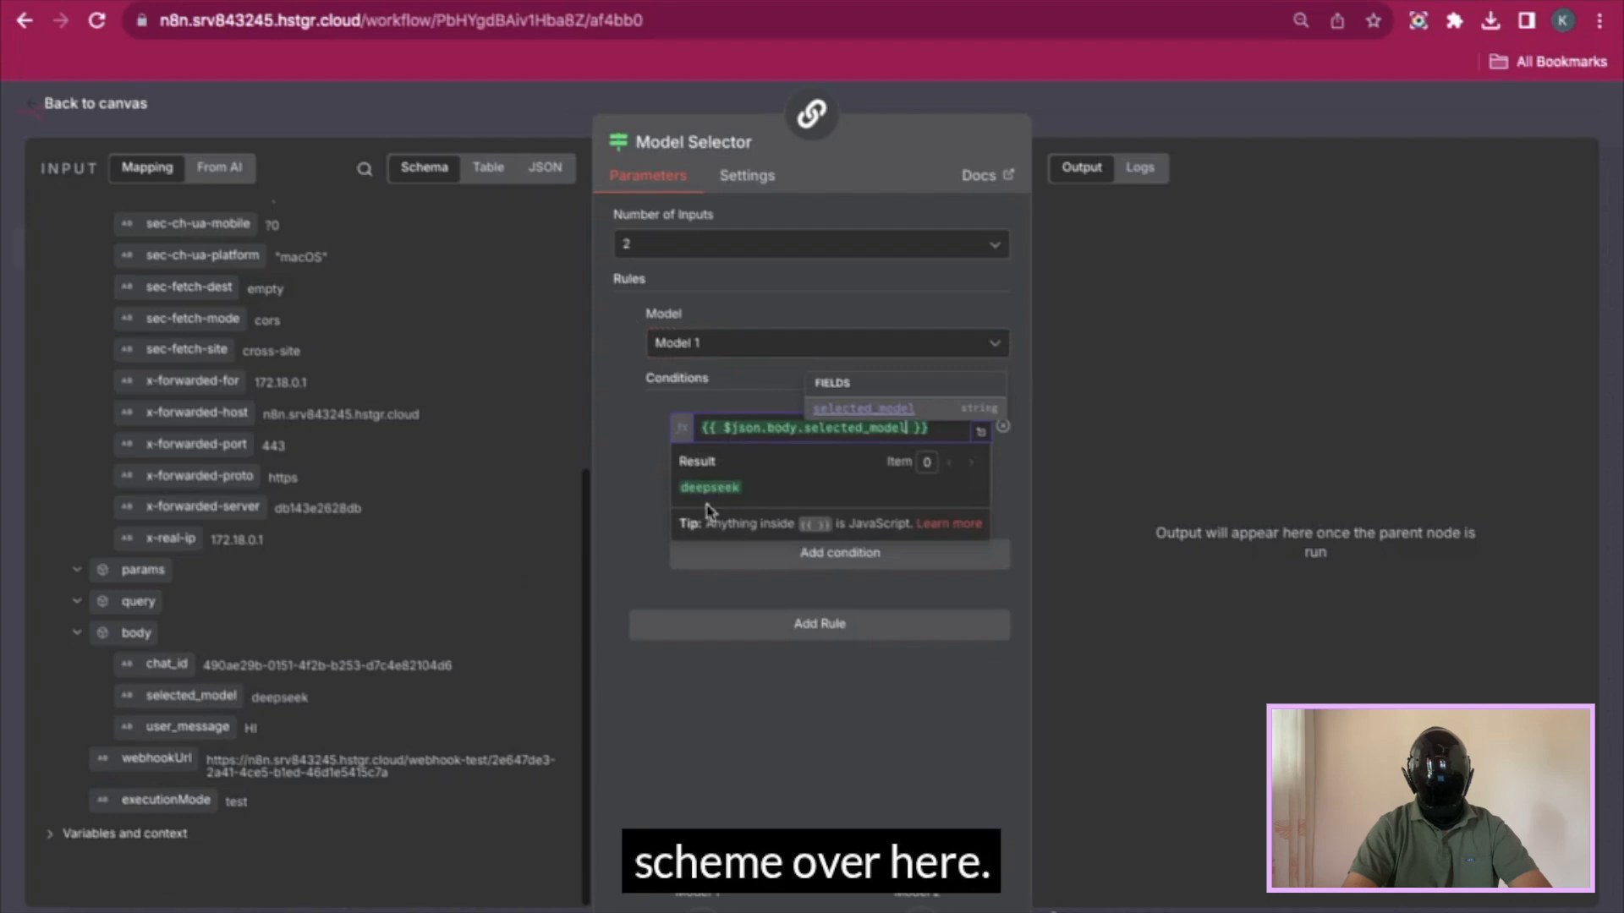
left_click(719, 489)
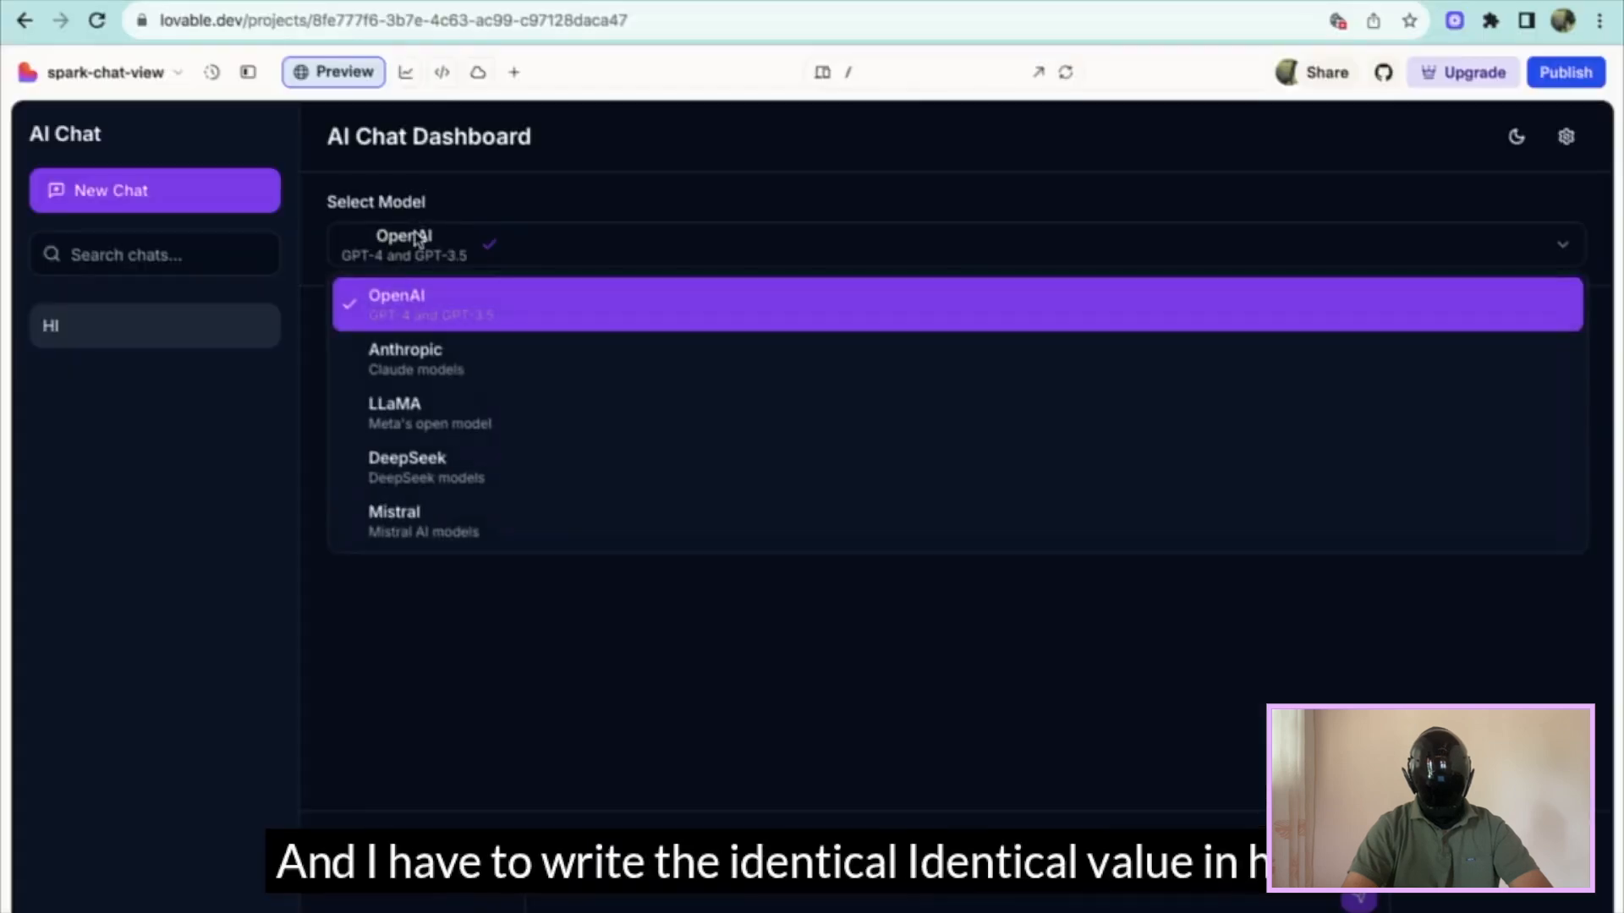
left_click(410, 250)
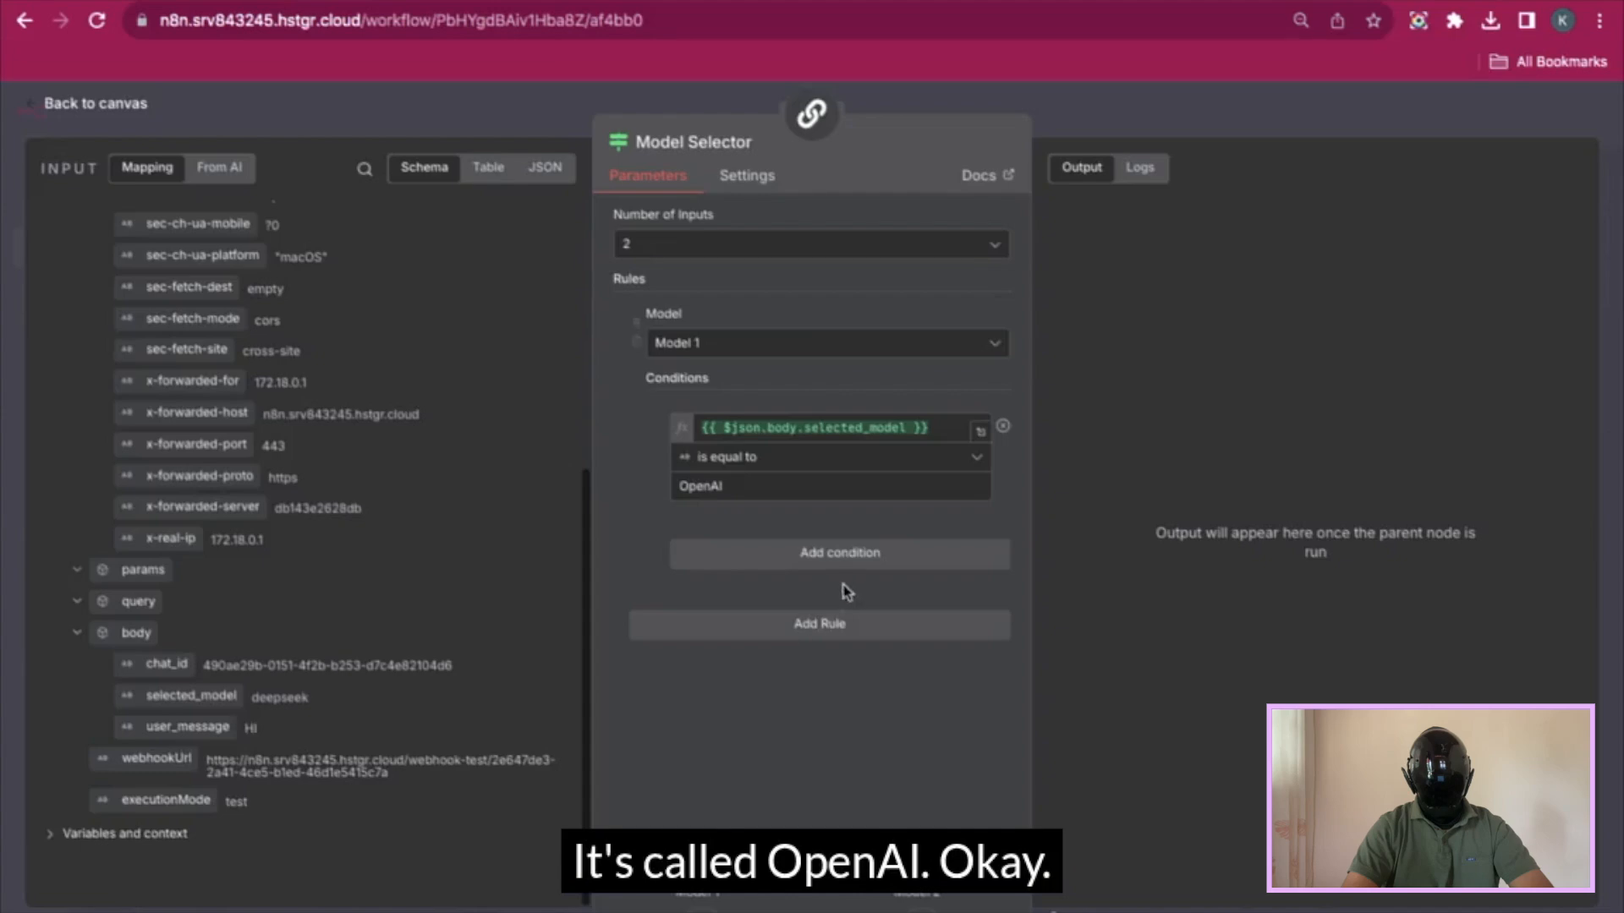
left_click(842, 623)
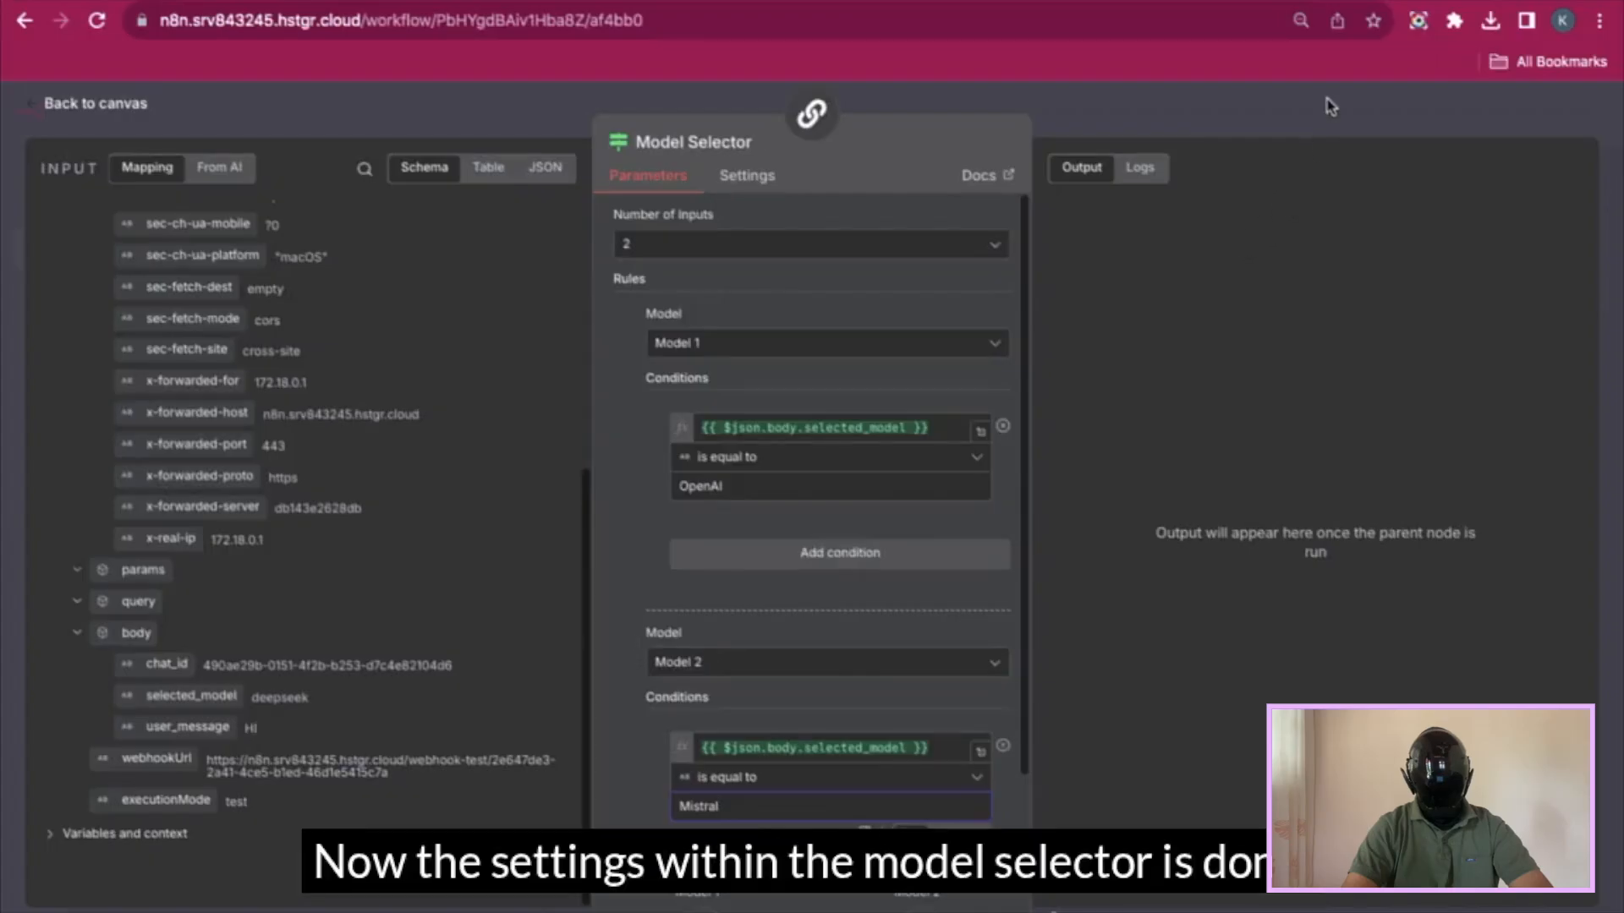
left_click(1329, 106)
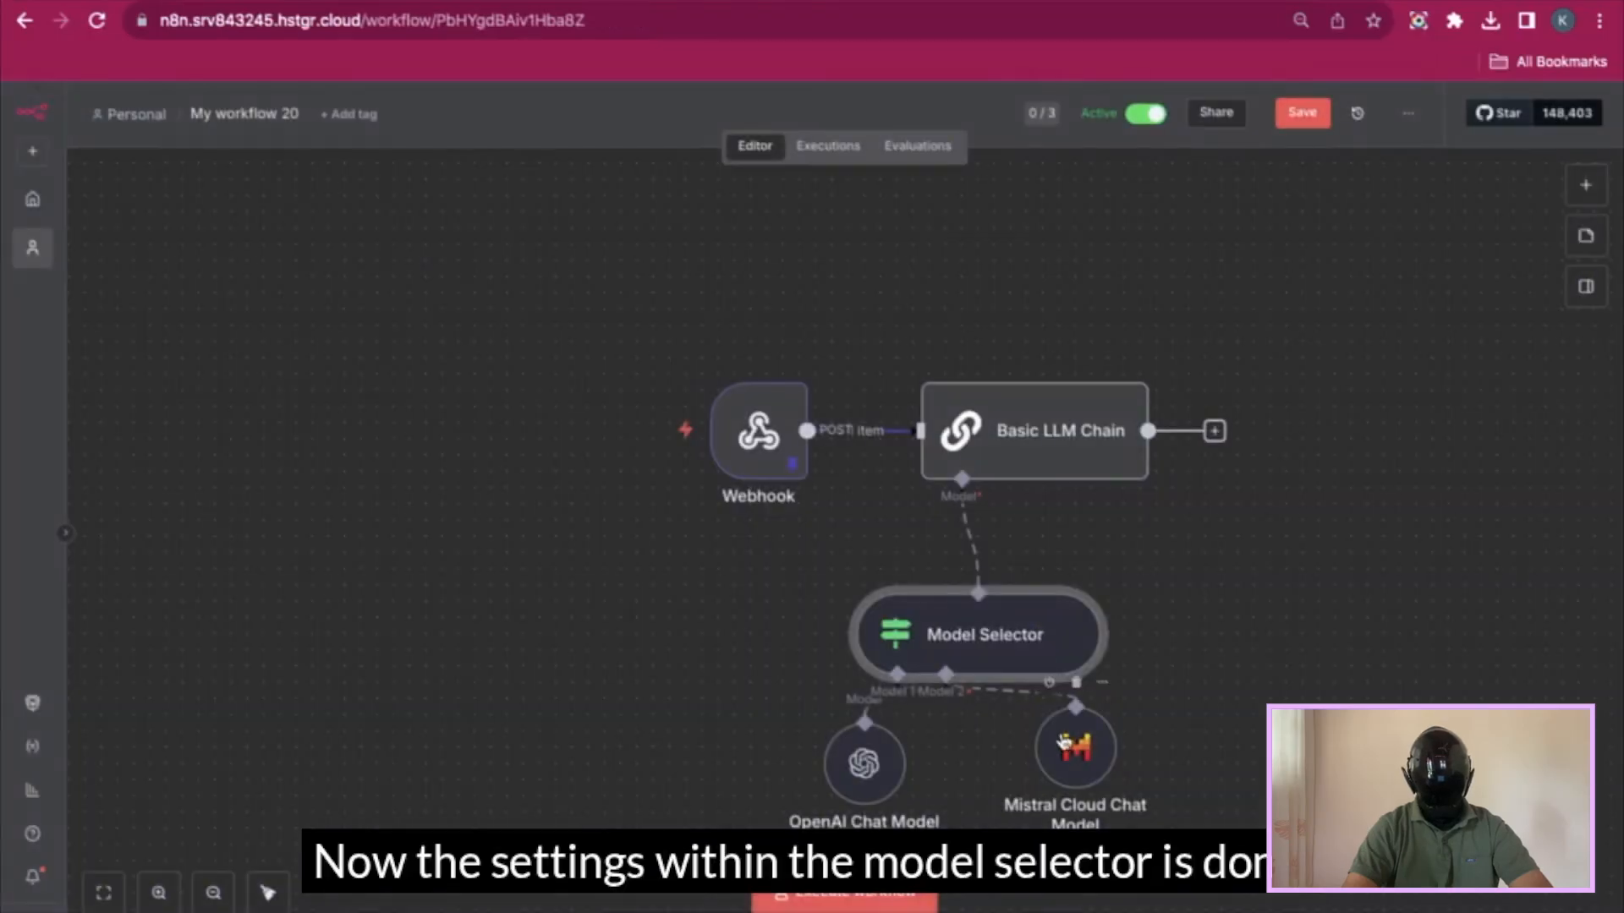
- Test-run the Basic LLM Chain and inspect the Model Selector's no-matching-rule error
left_click_drag(1064, 743, 1000, 759)
left_click(1056, 358)
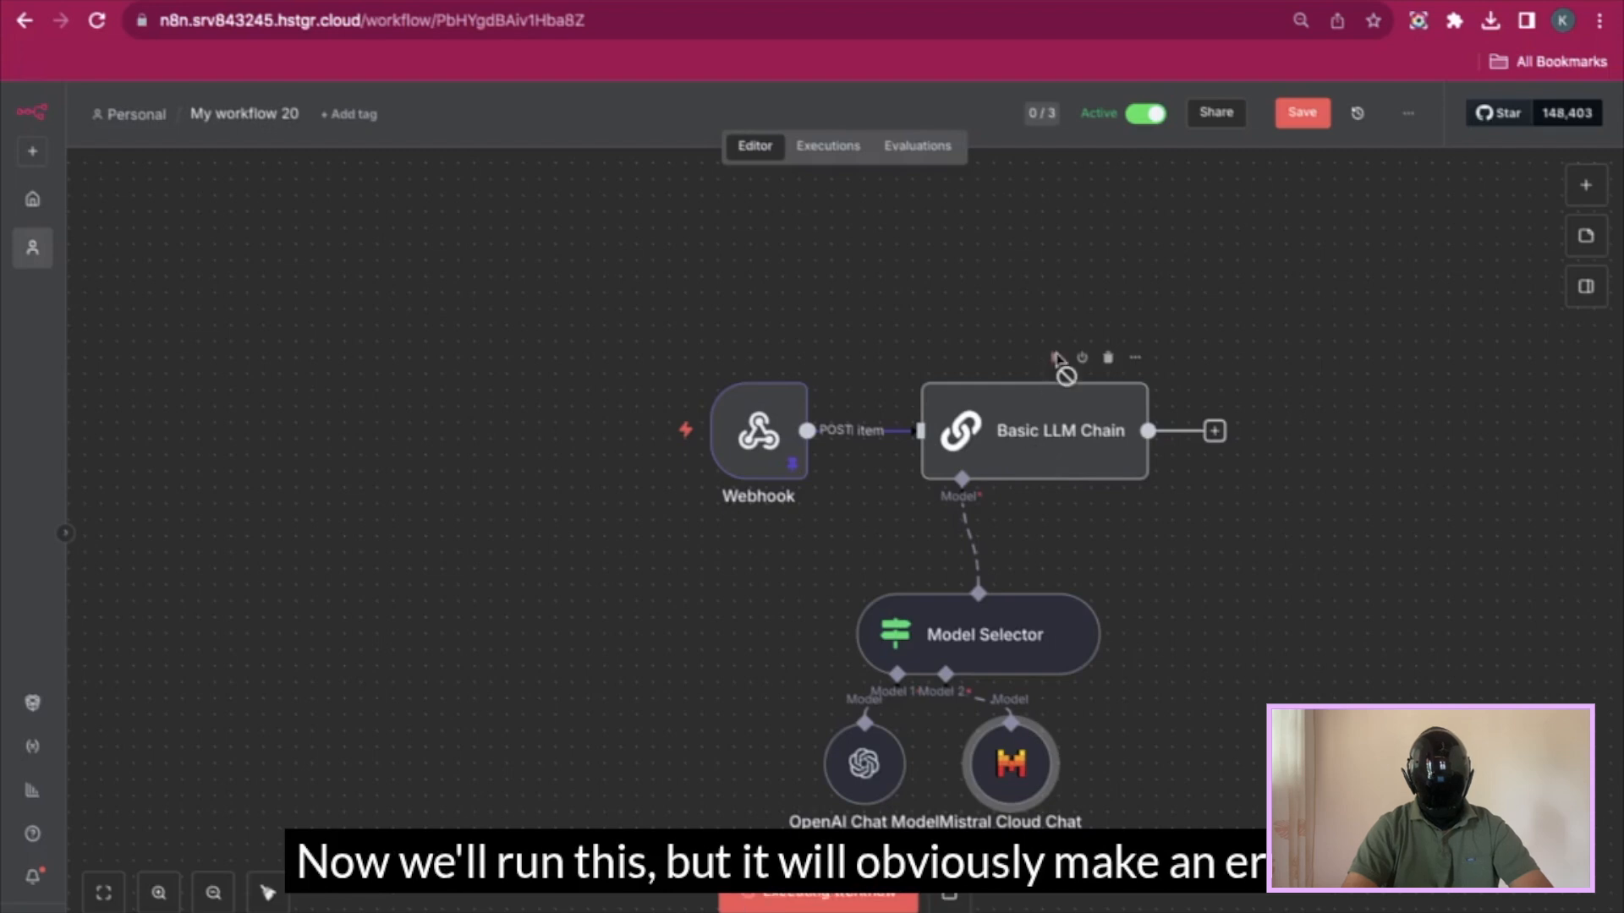
double_click(991, 642)
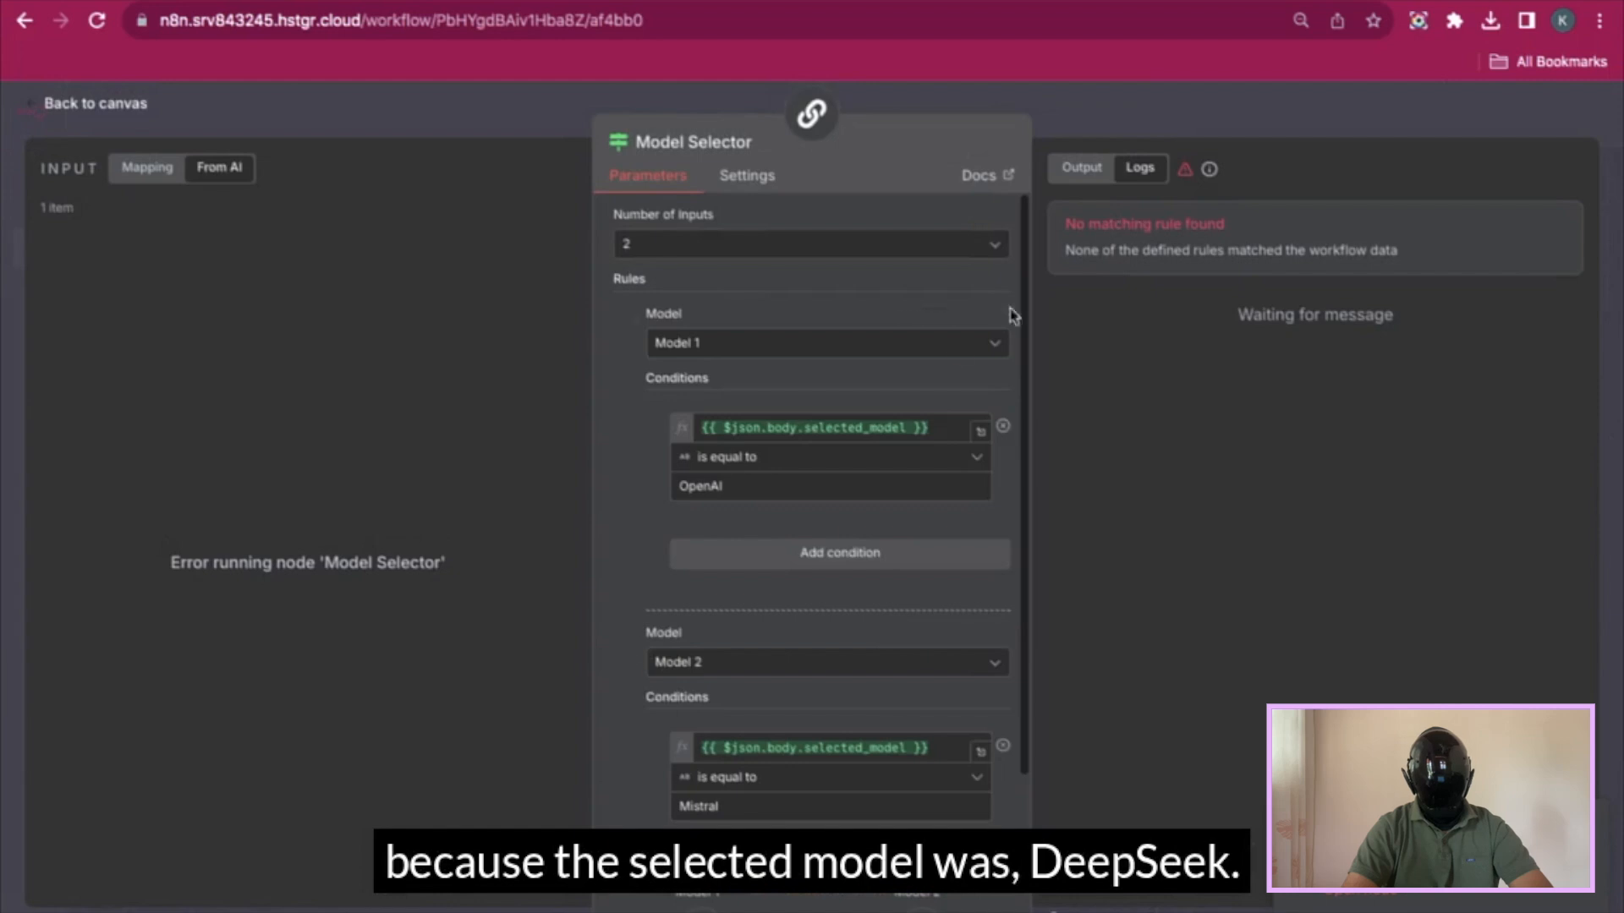
left_click(1187, 120)
- Save the workflow, unpin the Webhook's test data, save again and reload the editor
left_click(1303, 120)
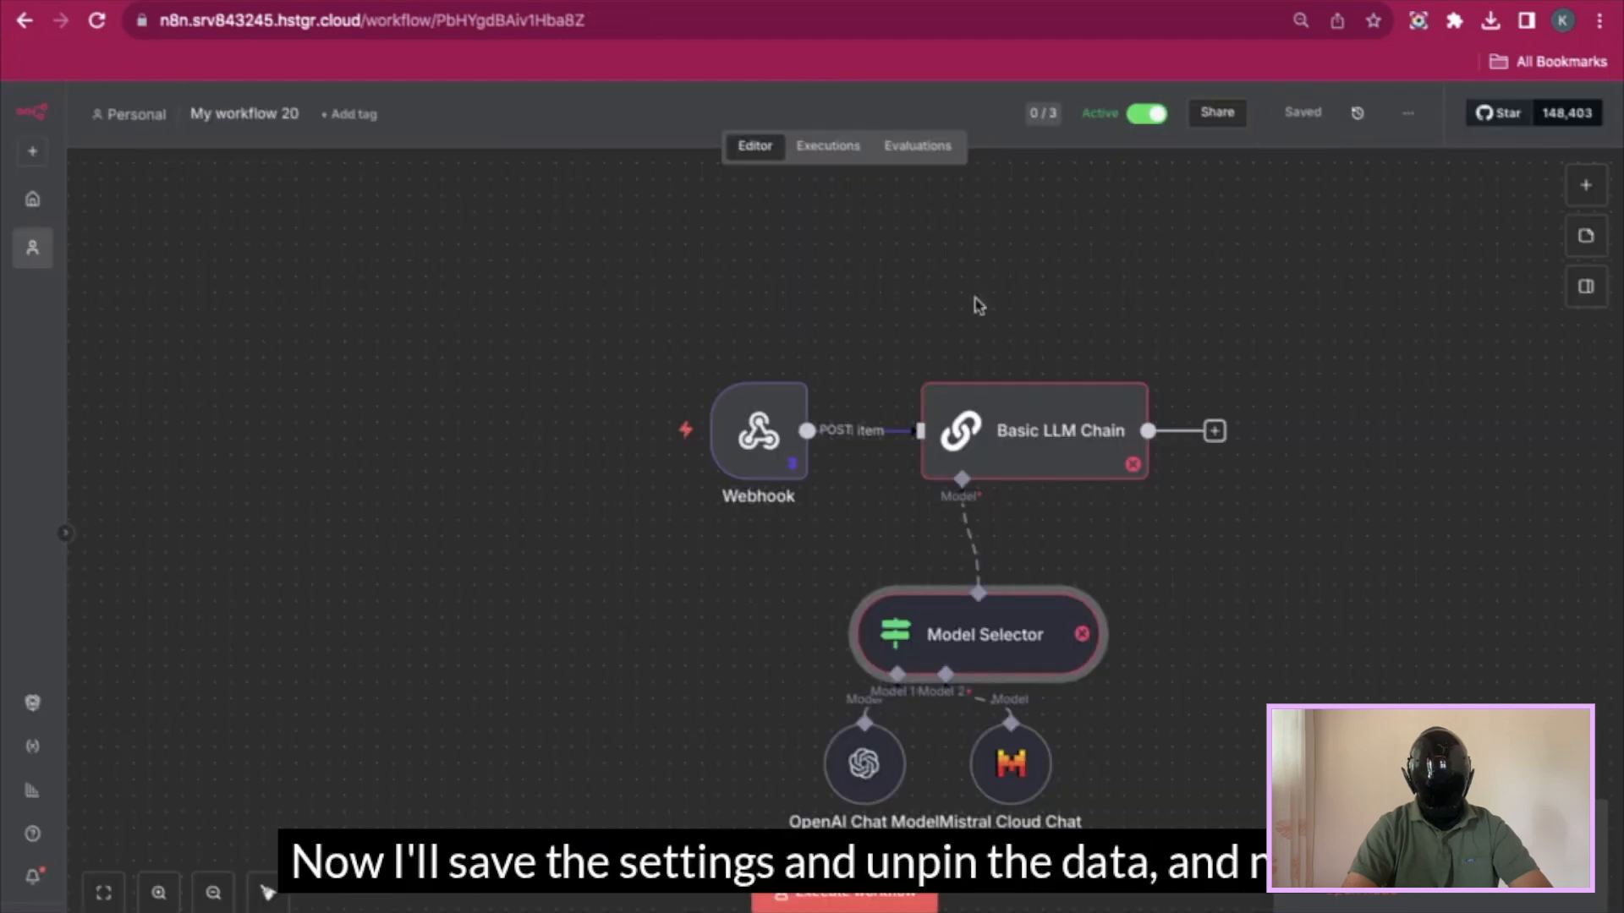
left_click(793, 358)
left_click(833, 518)
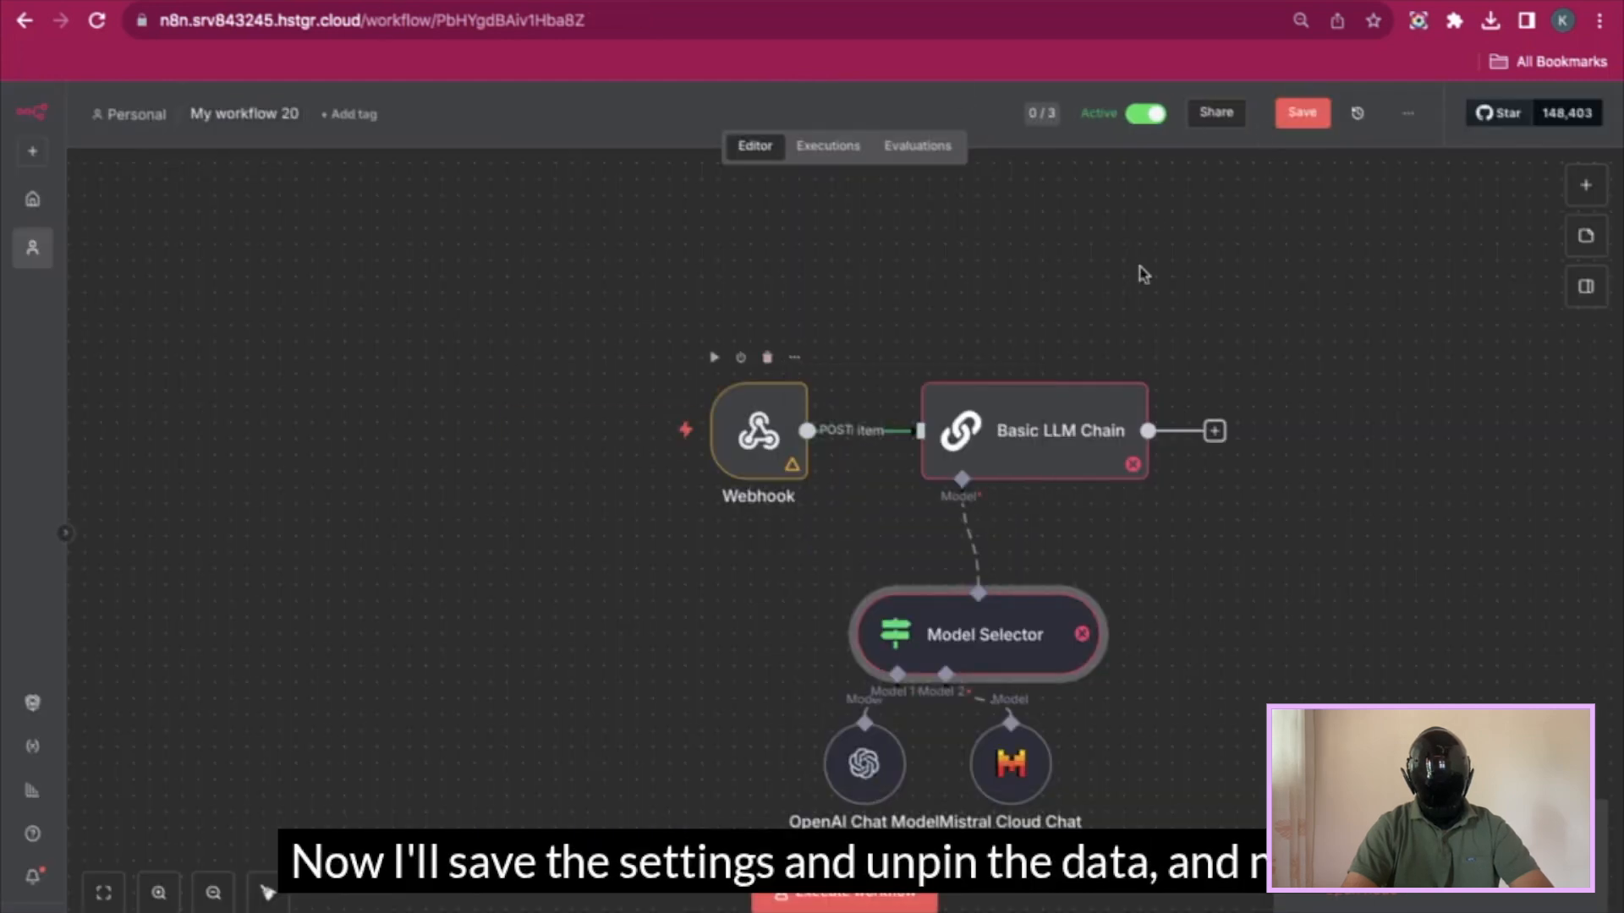
left_click(1302, 112)
left_click(96, 20)
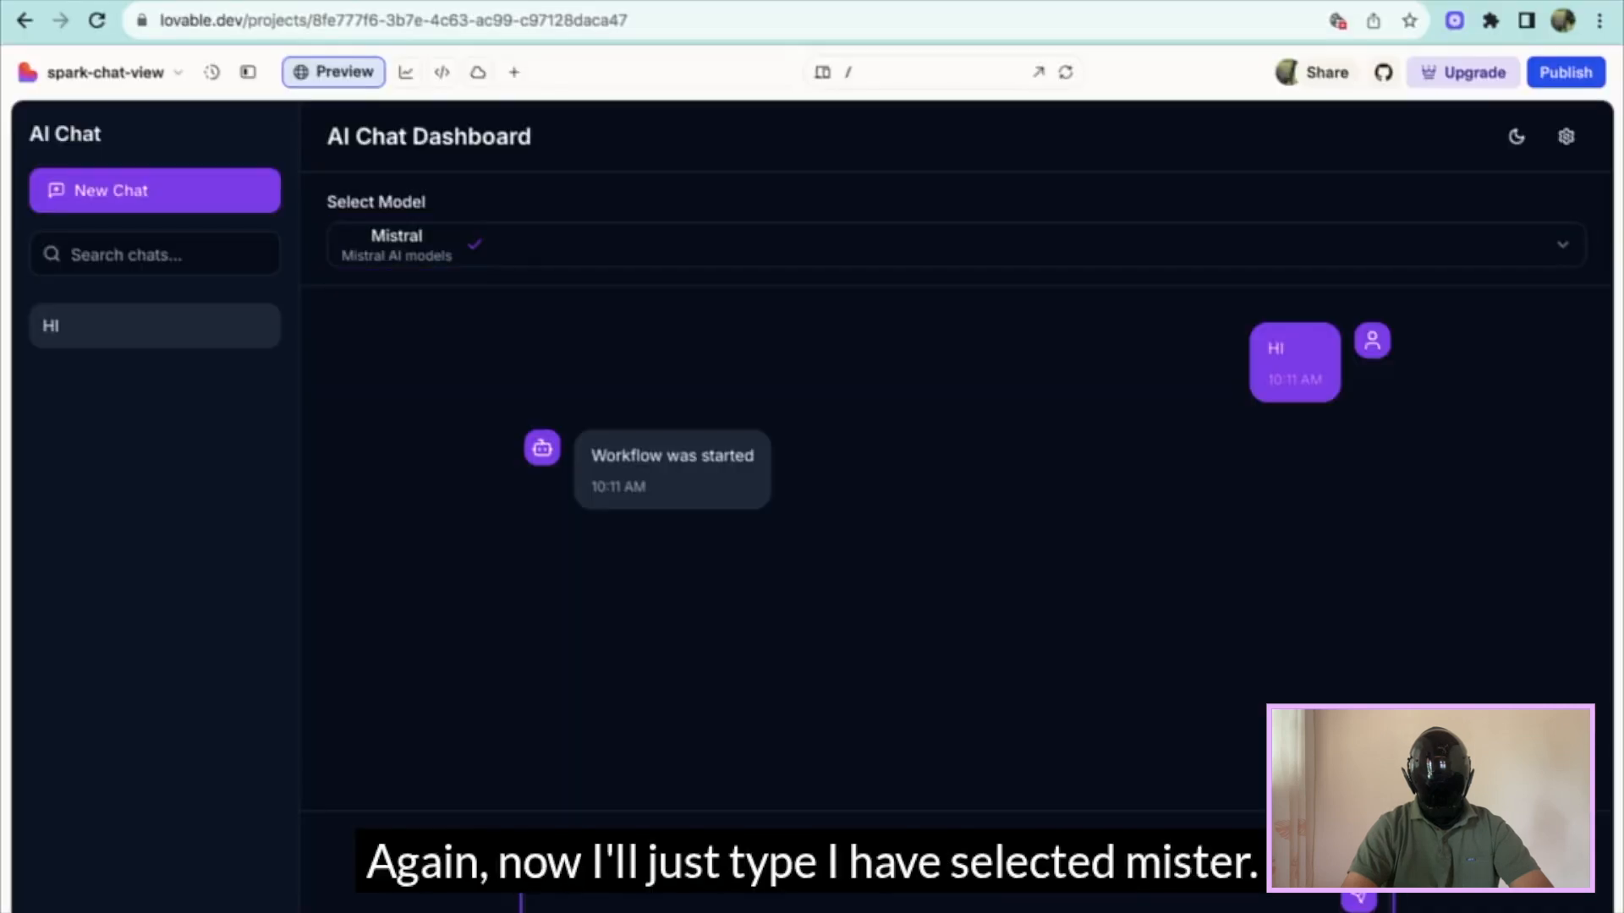
- Send 'hi' with Mistral selected and highlight the 'Workflow was started' reply
key("Return")
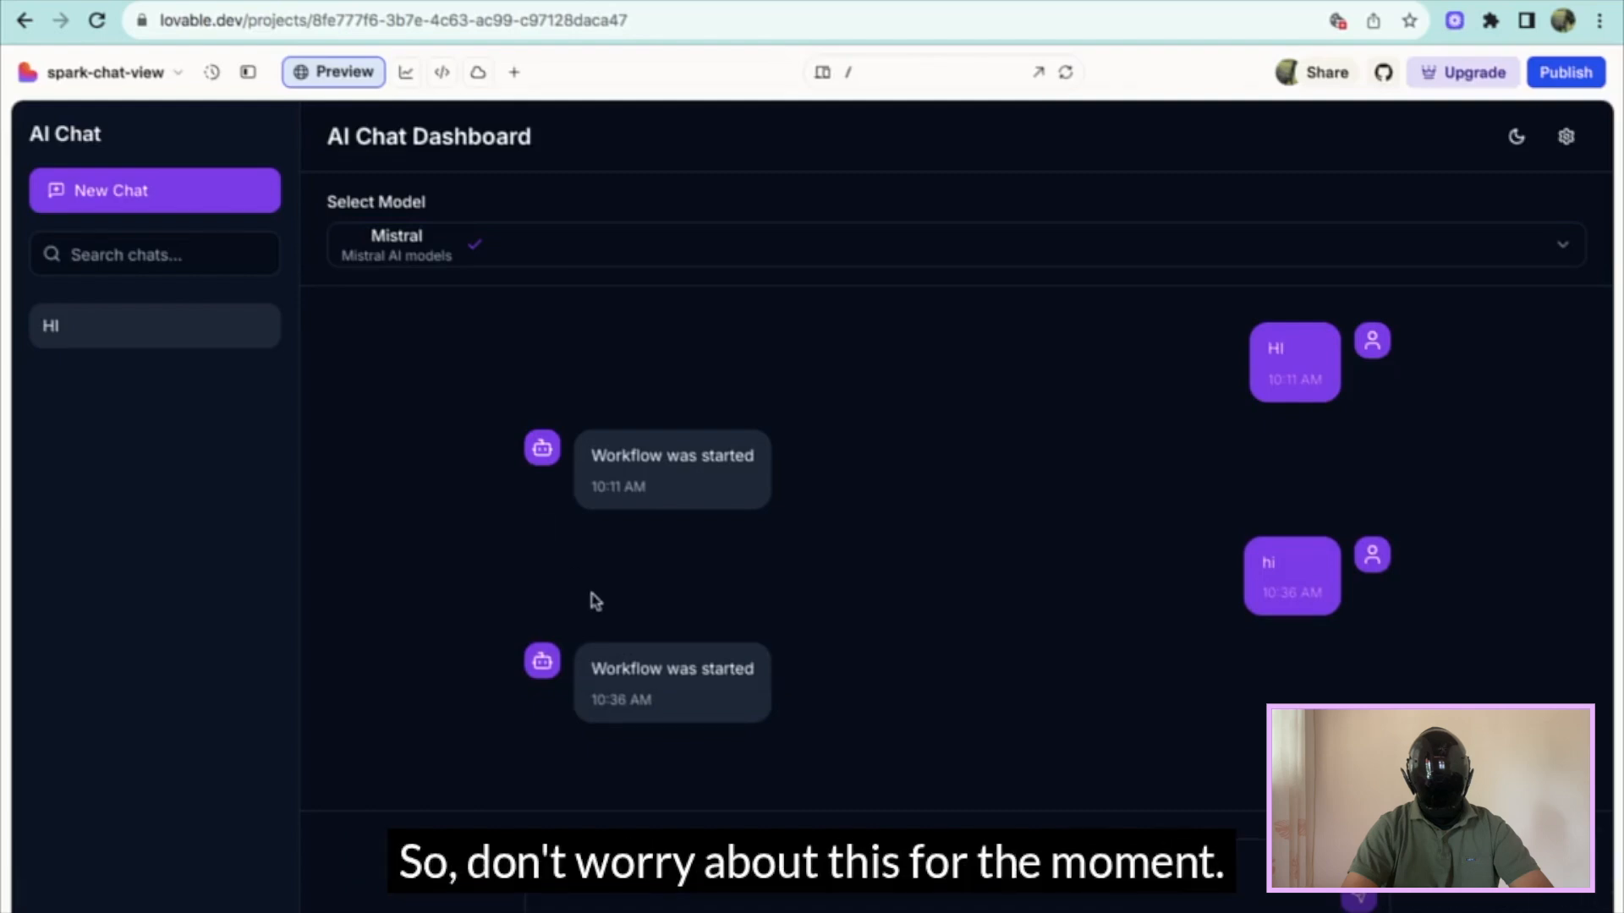
left_click_drag(592, 670, 728, 691)
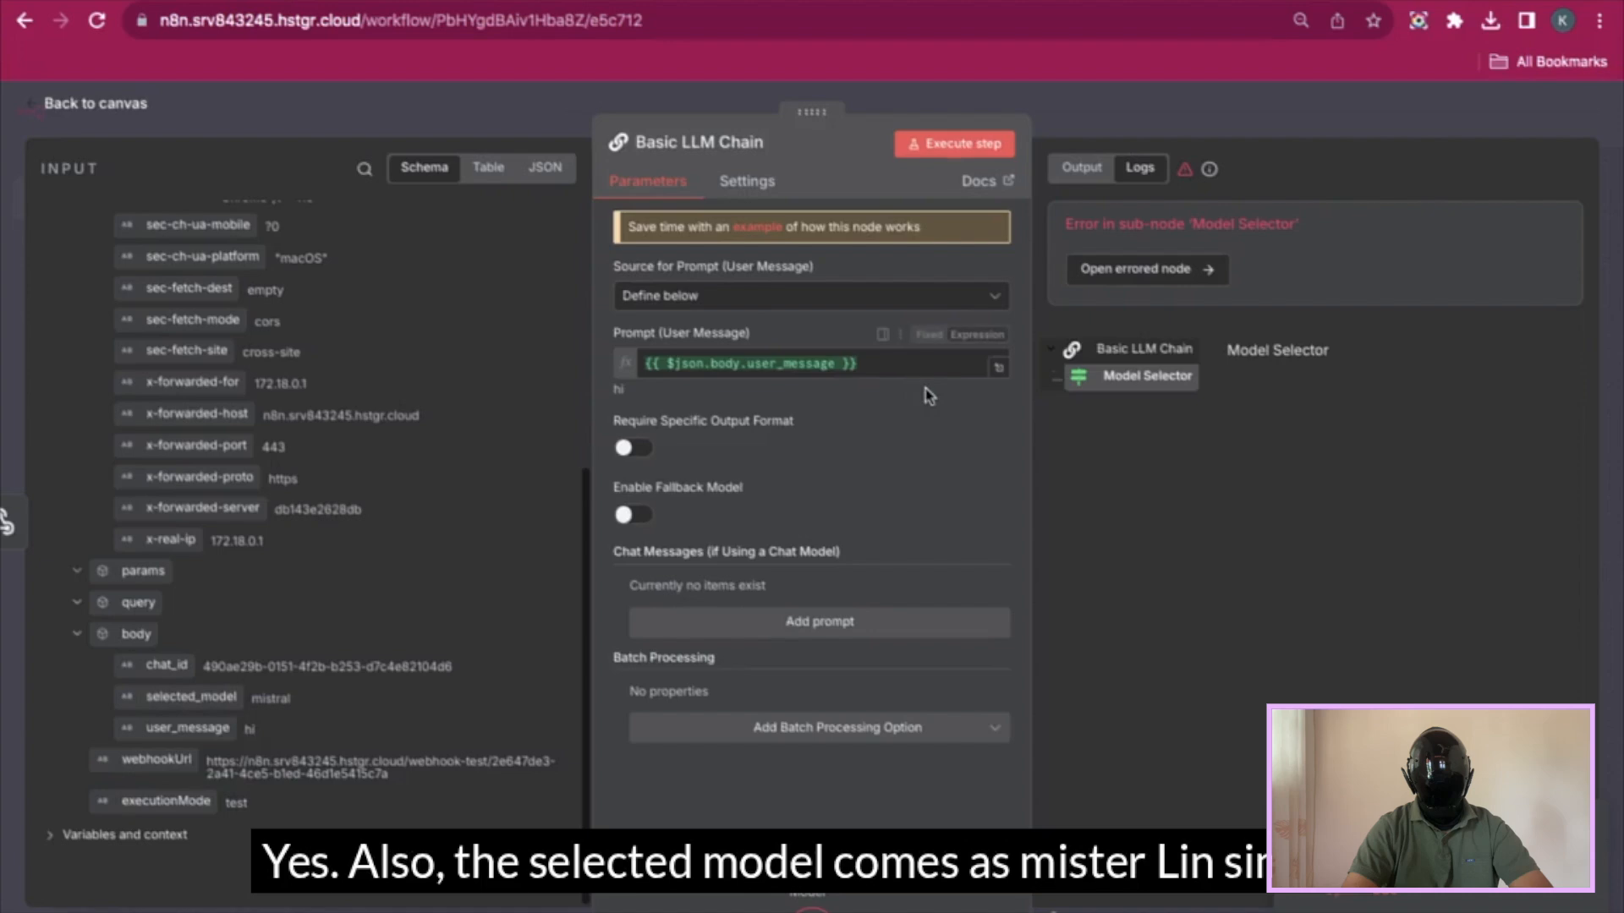
- Check the Mistral Cloud Chat Model node, run the workflow test, and inspect the Model Selector's result
left_click(1313, 110)
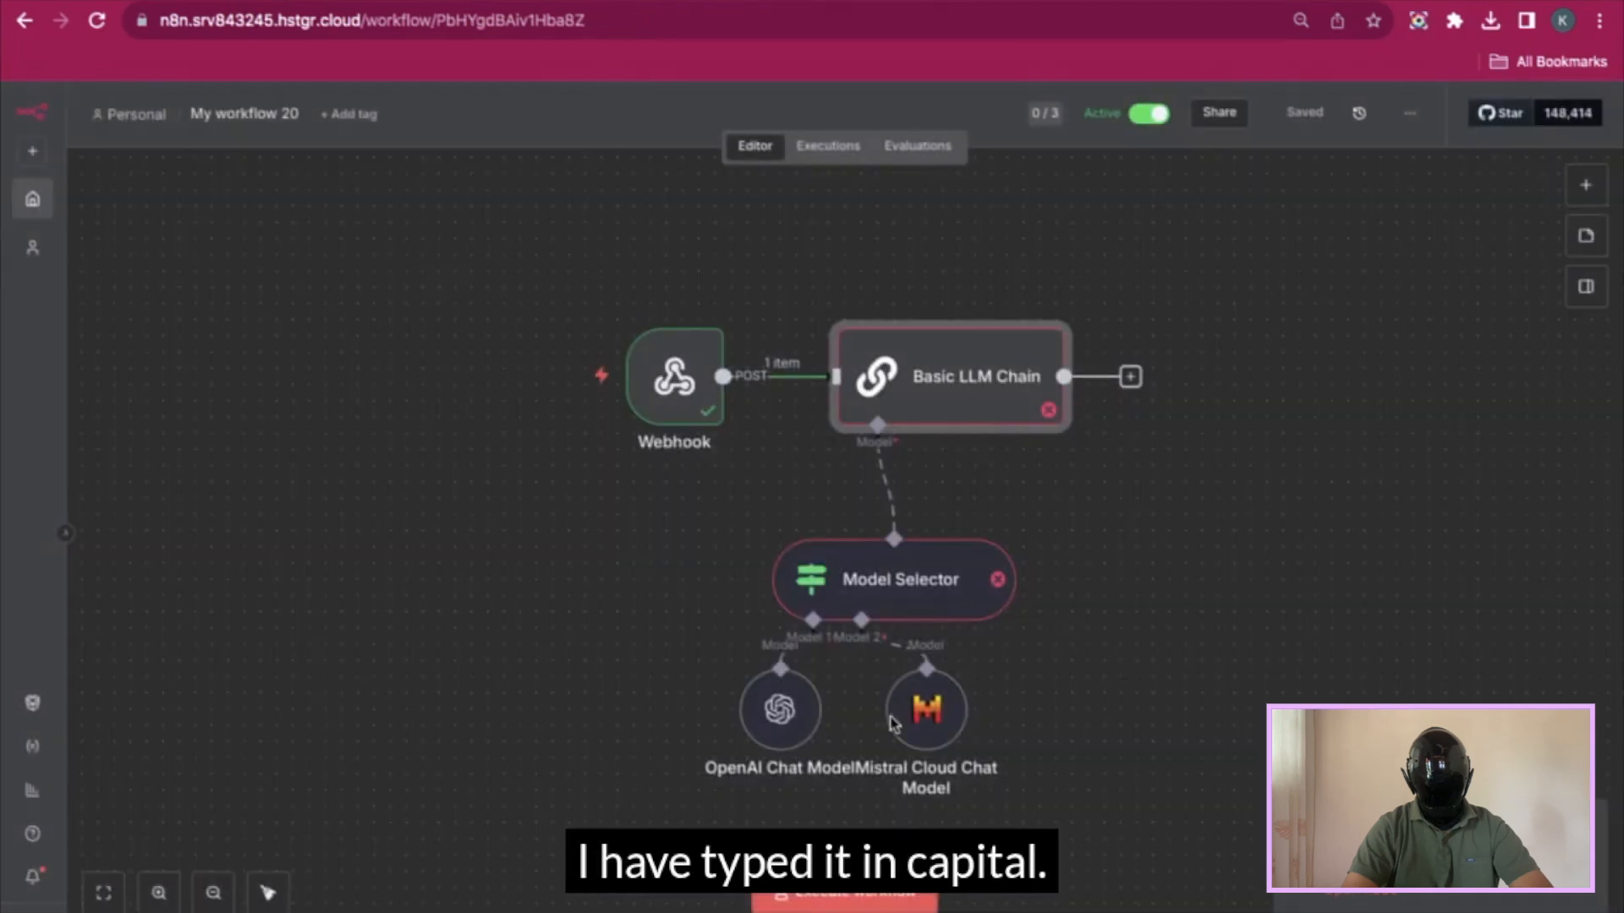
double_click(927, 709)
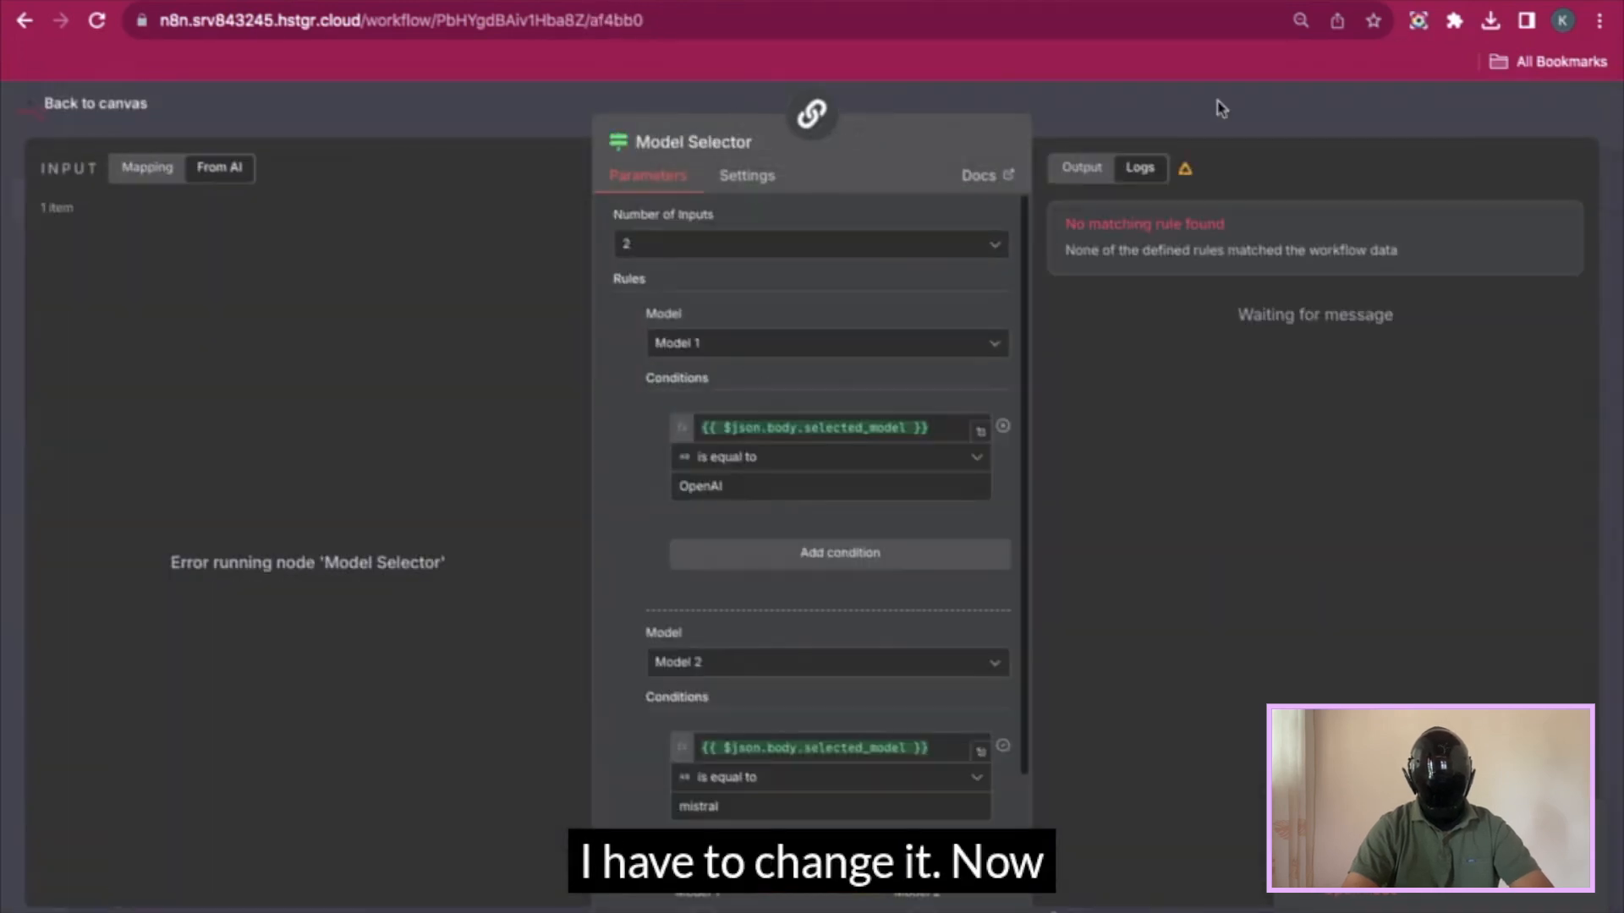
left_click(1215, 104)
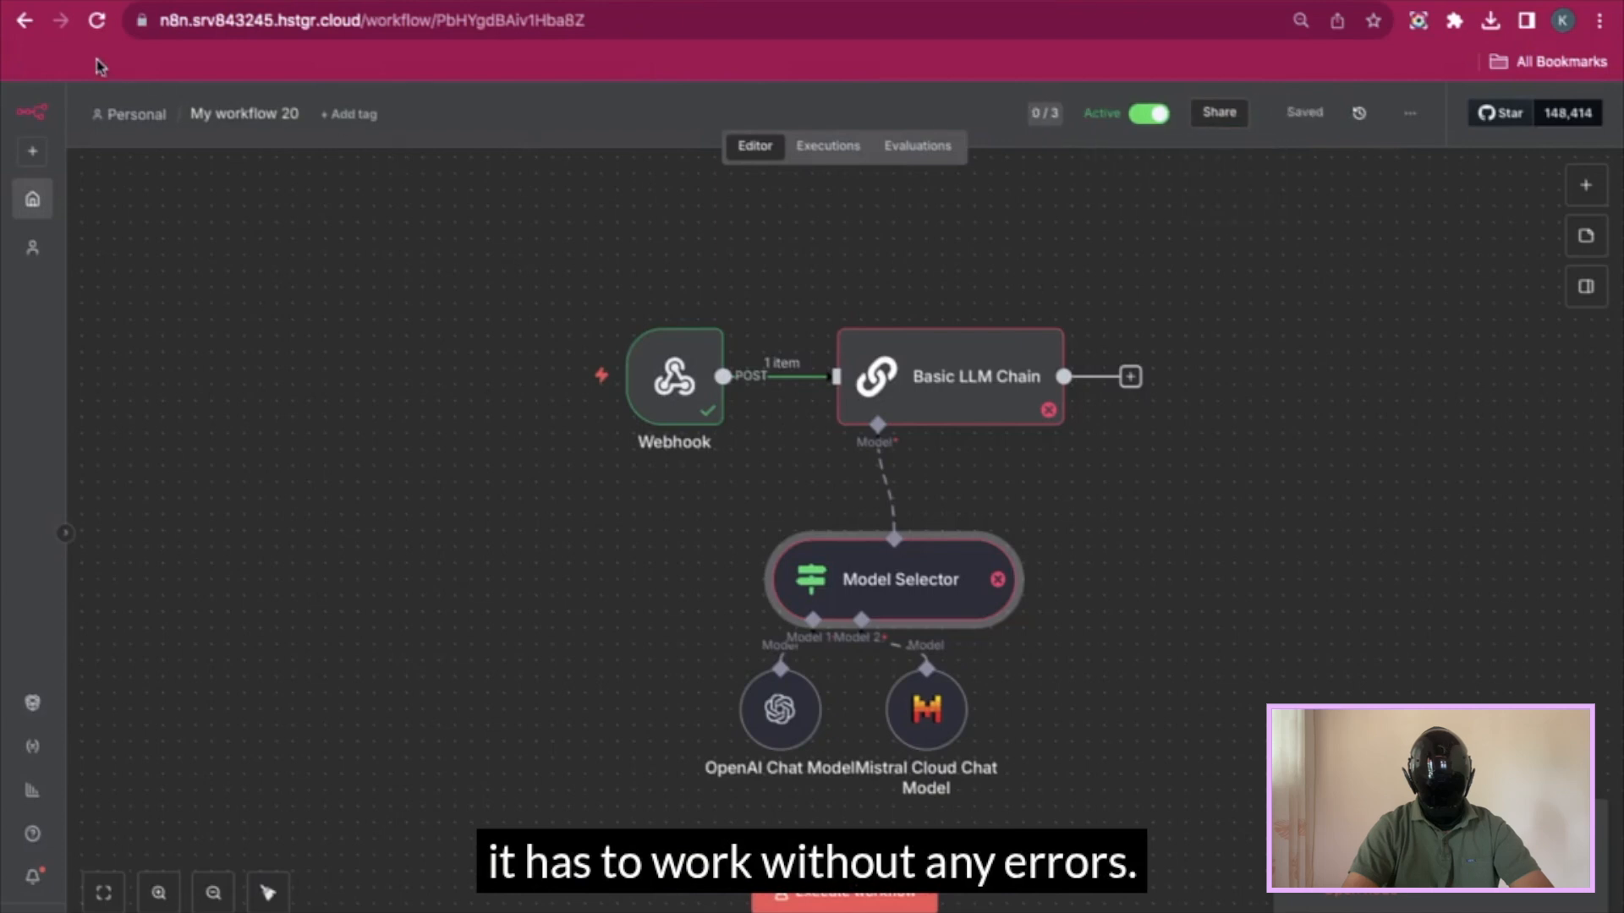
key("ctrl+Return")
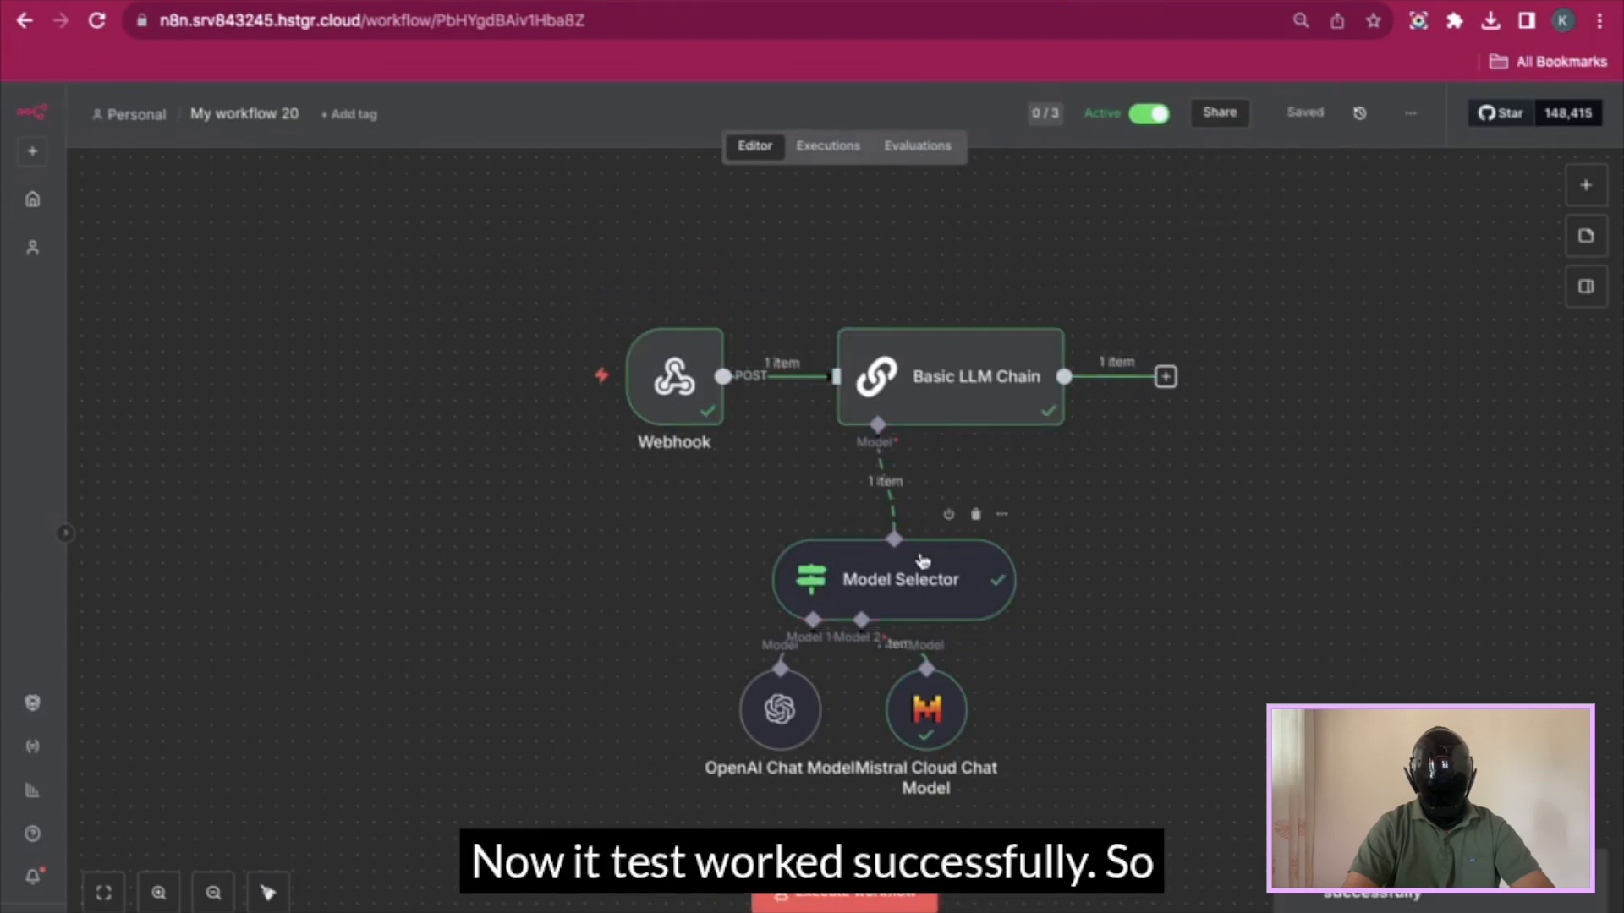
double_click(922, 558)
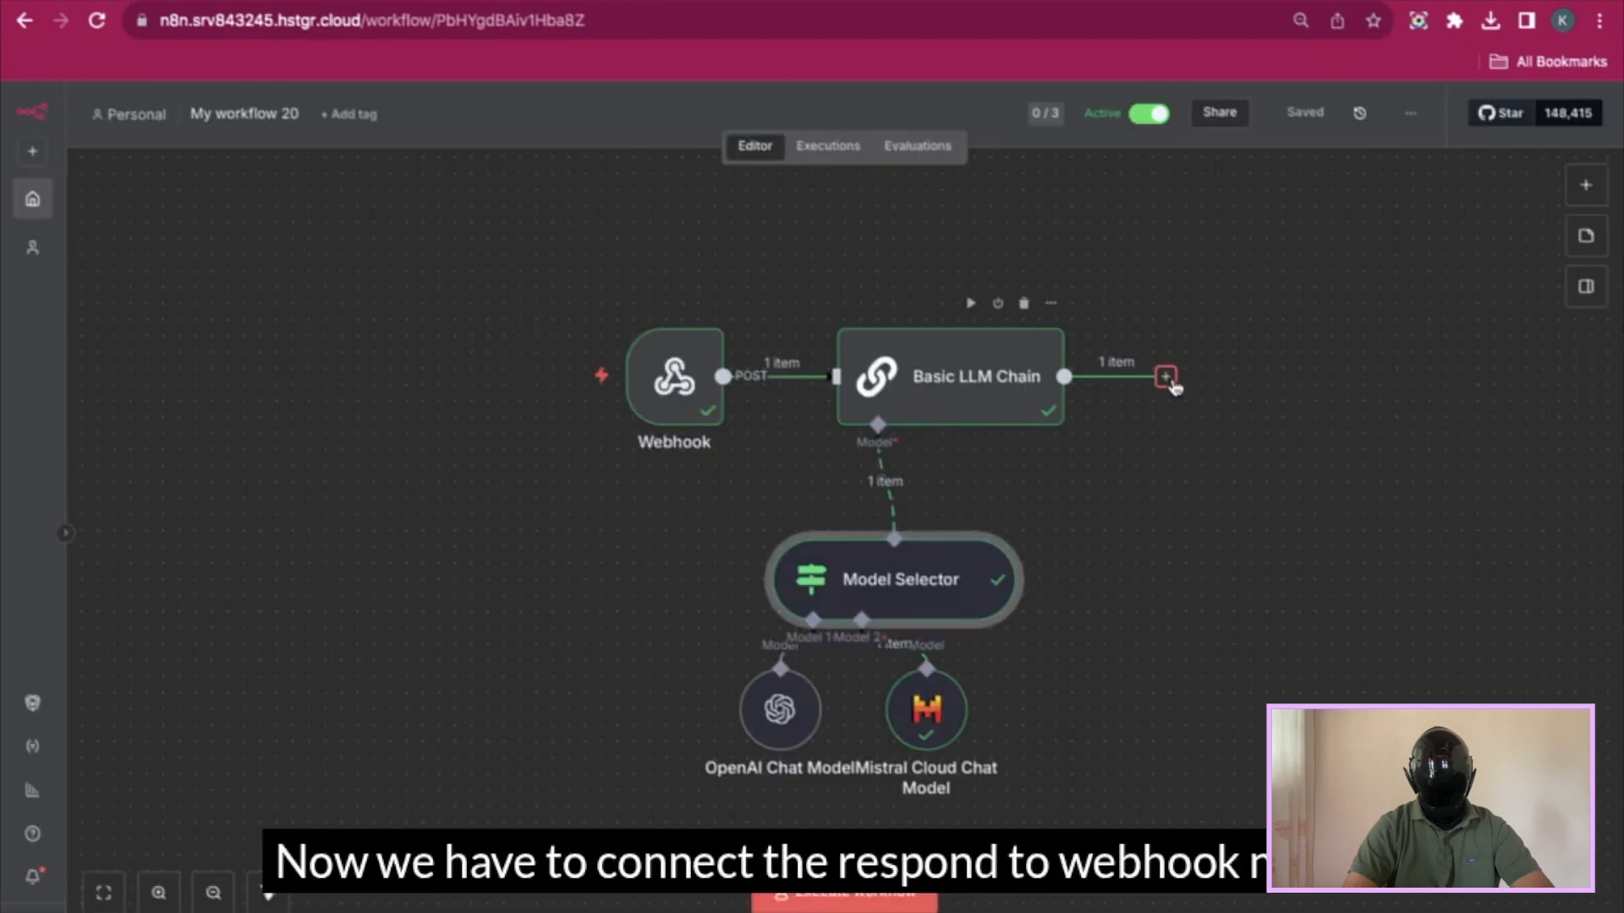
left_click(1165, 378)
- Add a Respond to Webhook node responding with Text, mapping the chain's text output, and test it
type("respond")
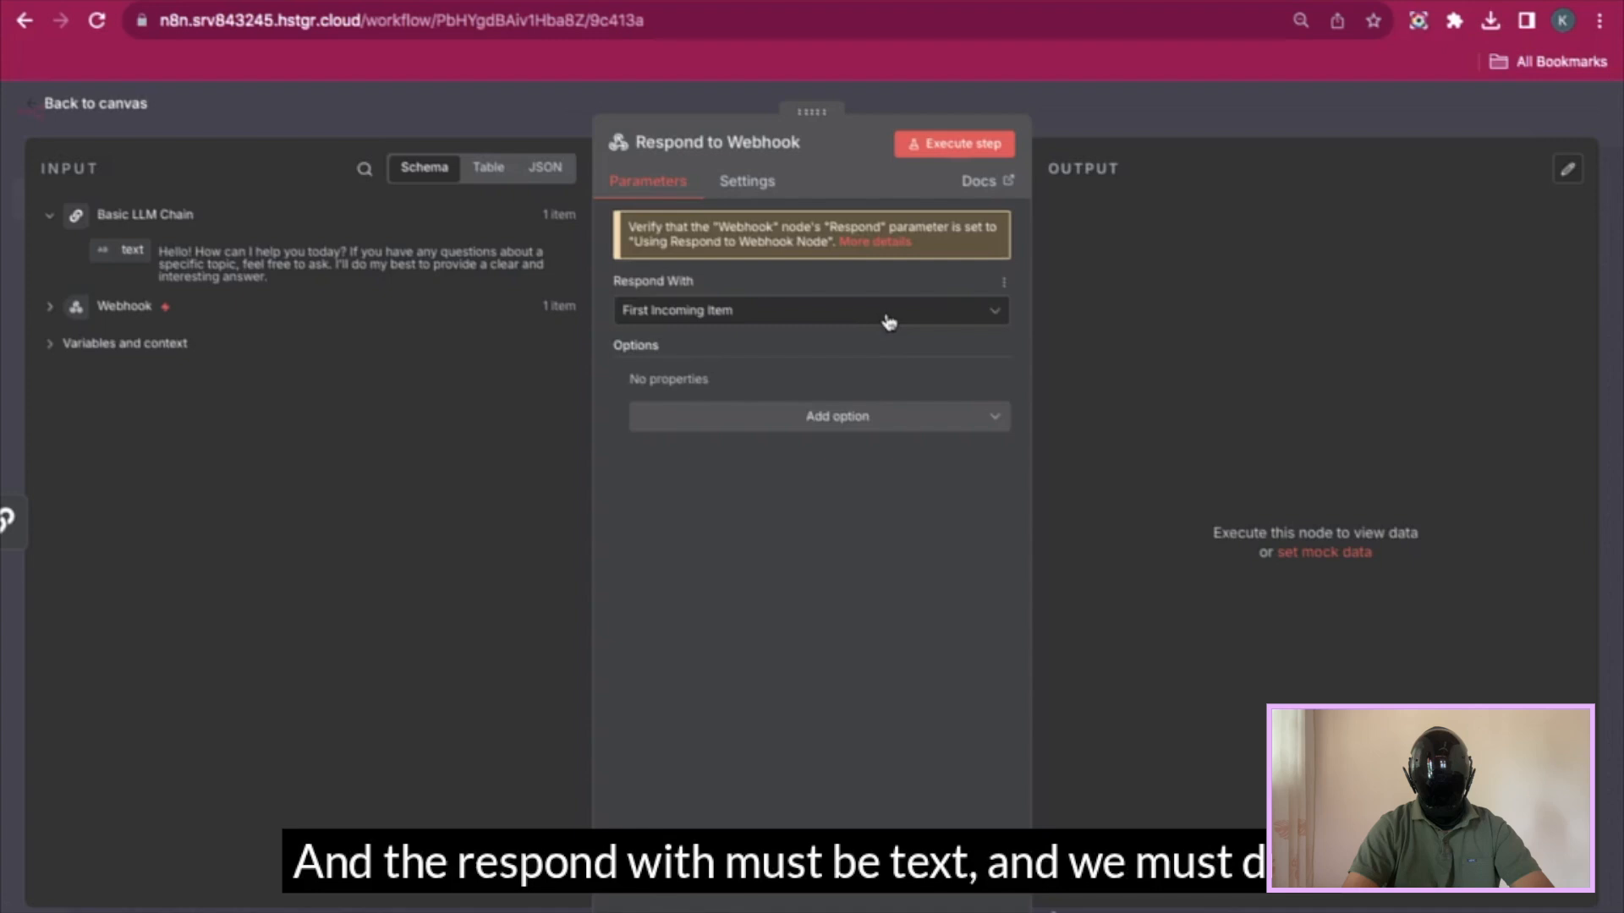
left_click(885, 318)
scroll(824, 549, "down", 3)
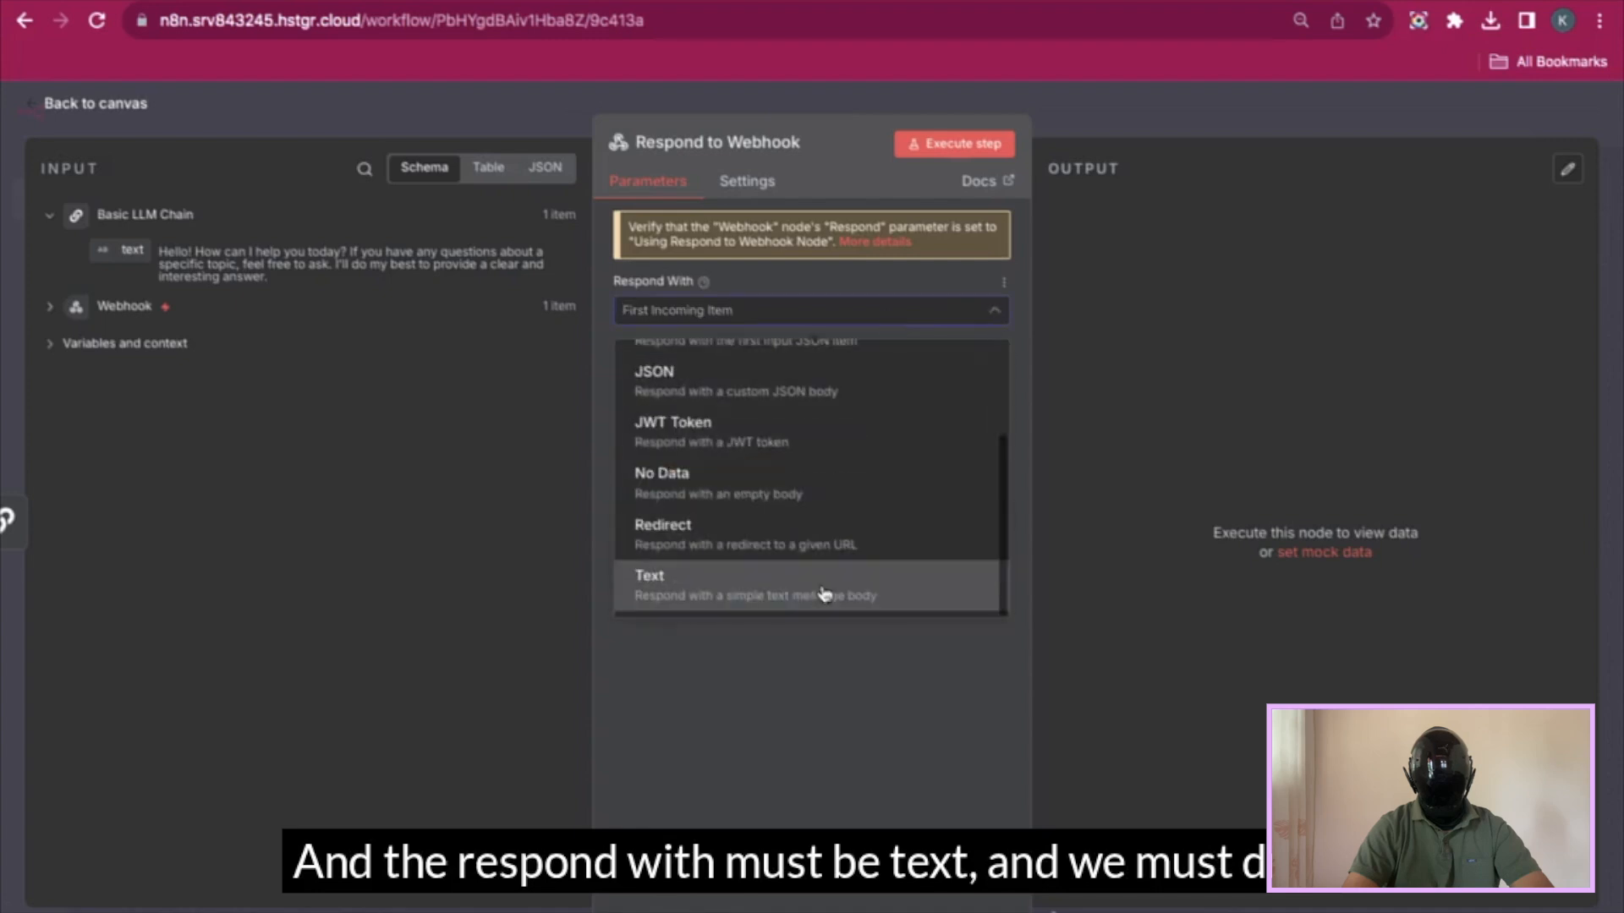
left_click(824, 585)
left_click_drag(129, 253, 636, 447)
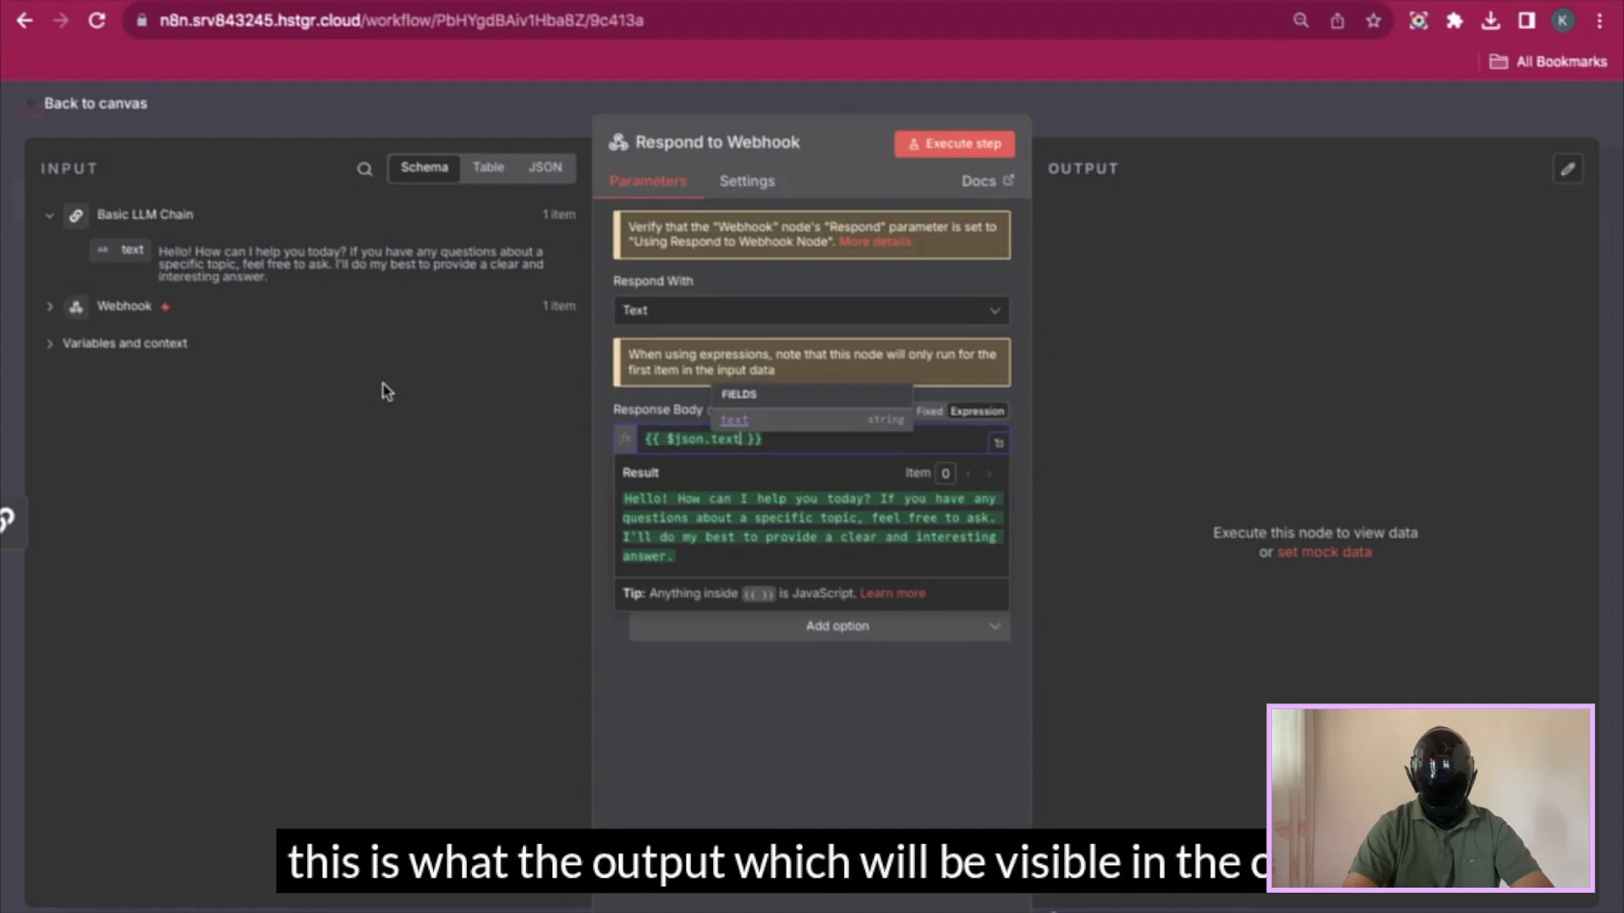
left_click(947, 144)
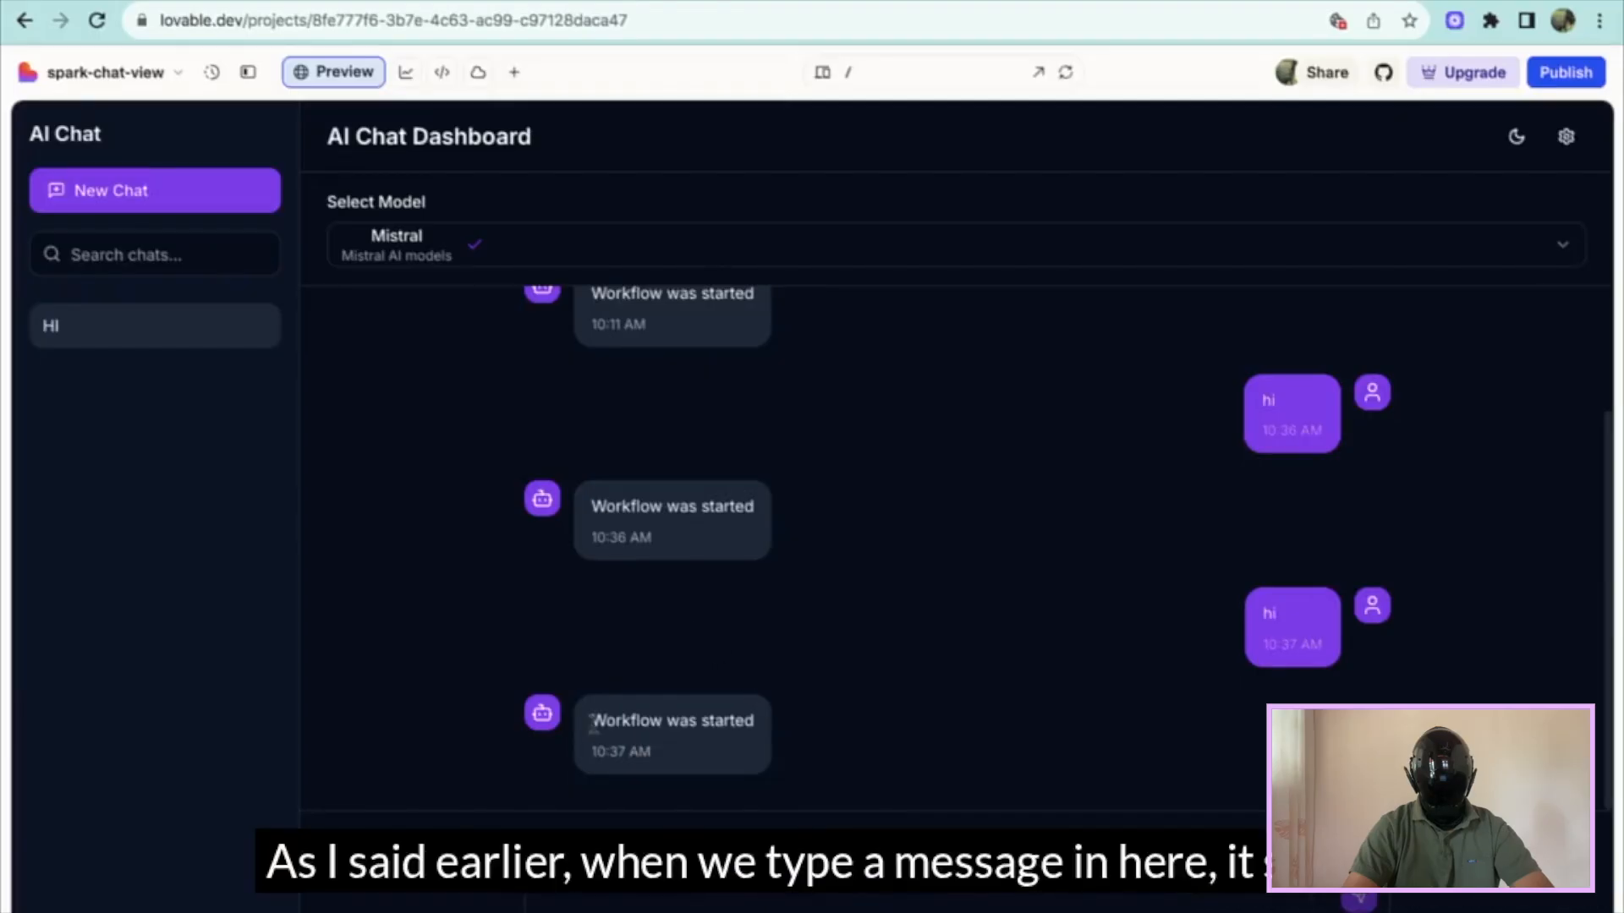
left_click_drag(592, 721, 765, 720)
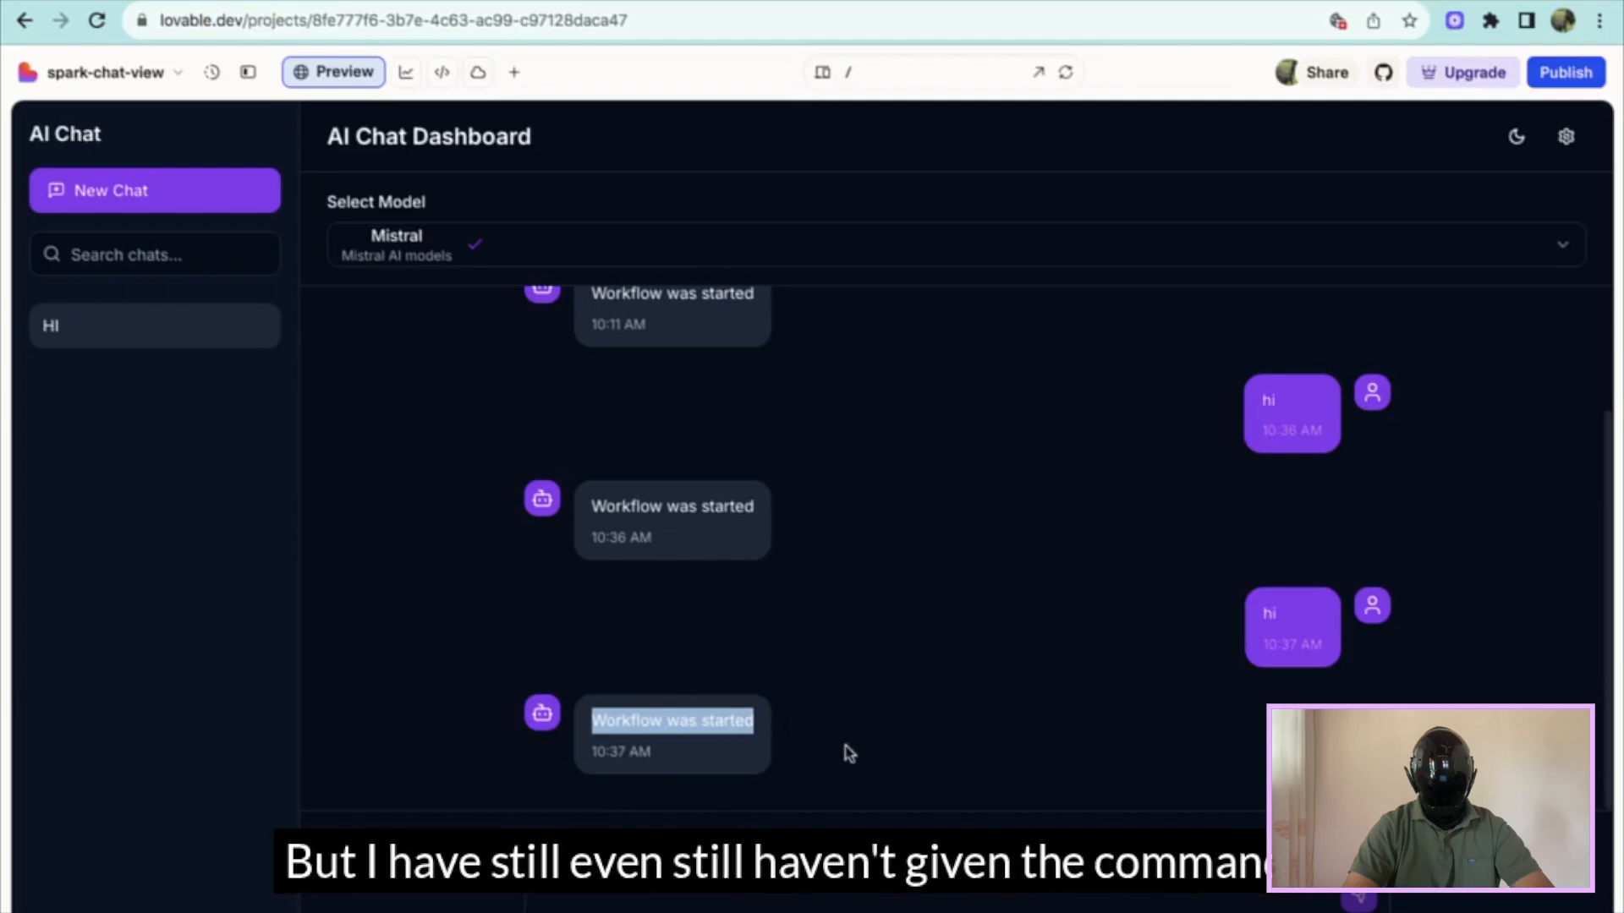
- Focus the chat message box, then scroll the Prompt document to its Step 3 instructions
left_click(774, 873)
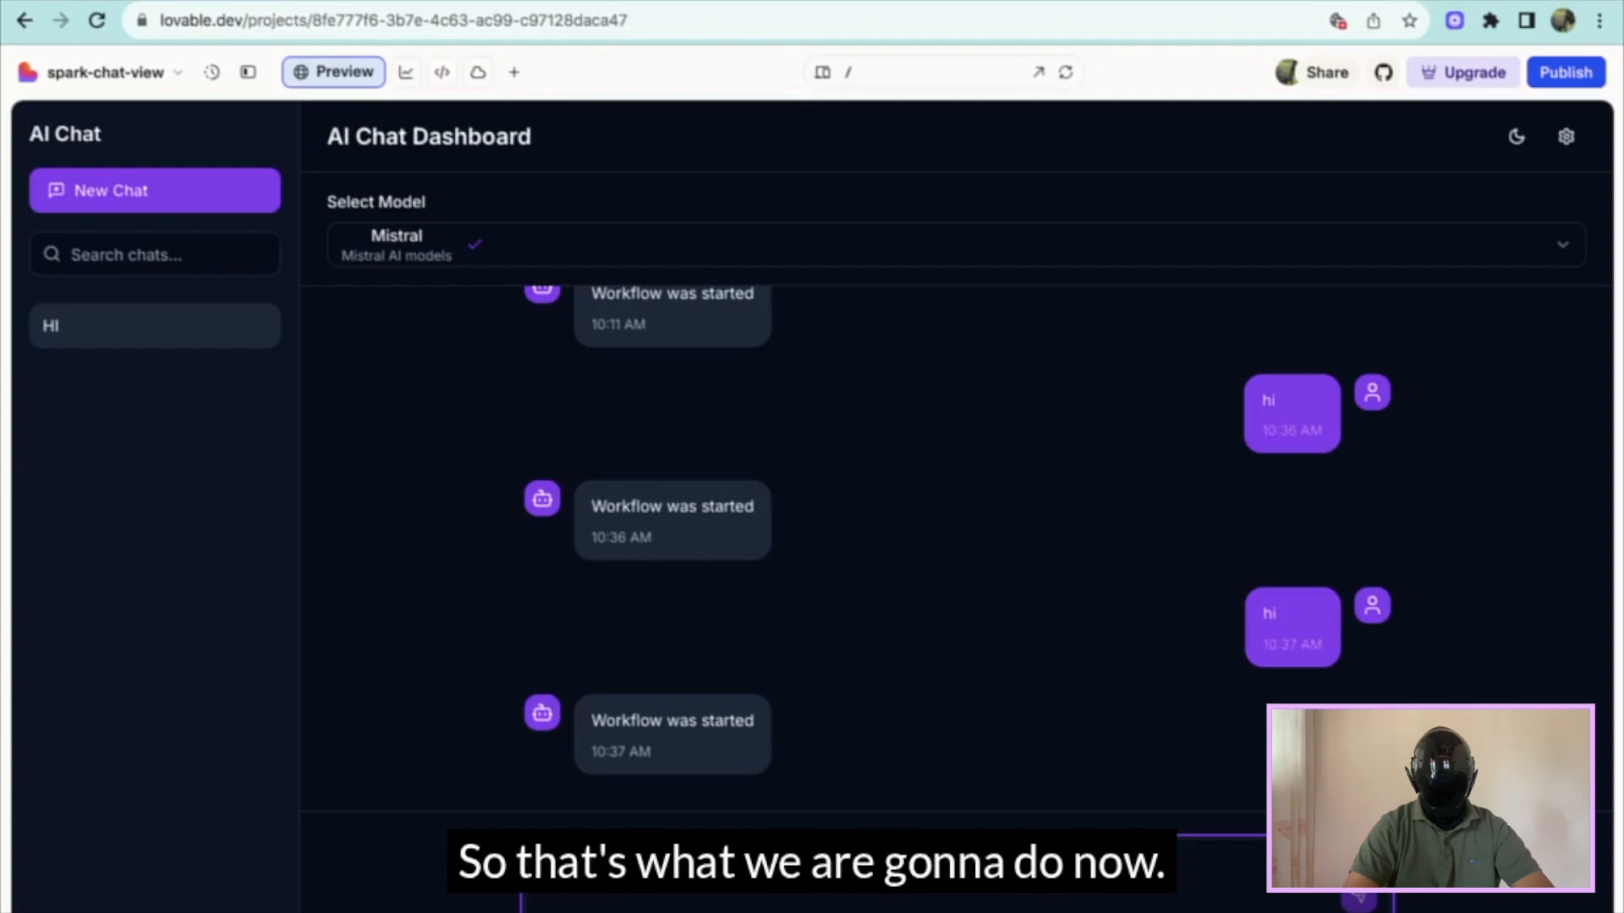
scroll(512, 367, "down", 1)
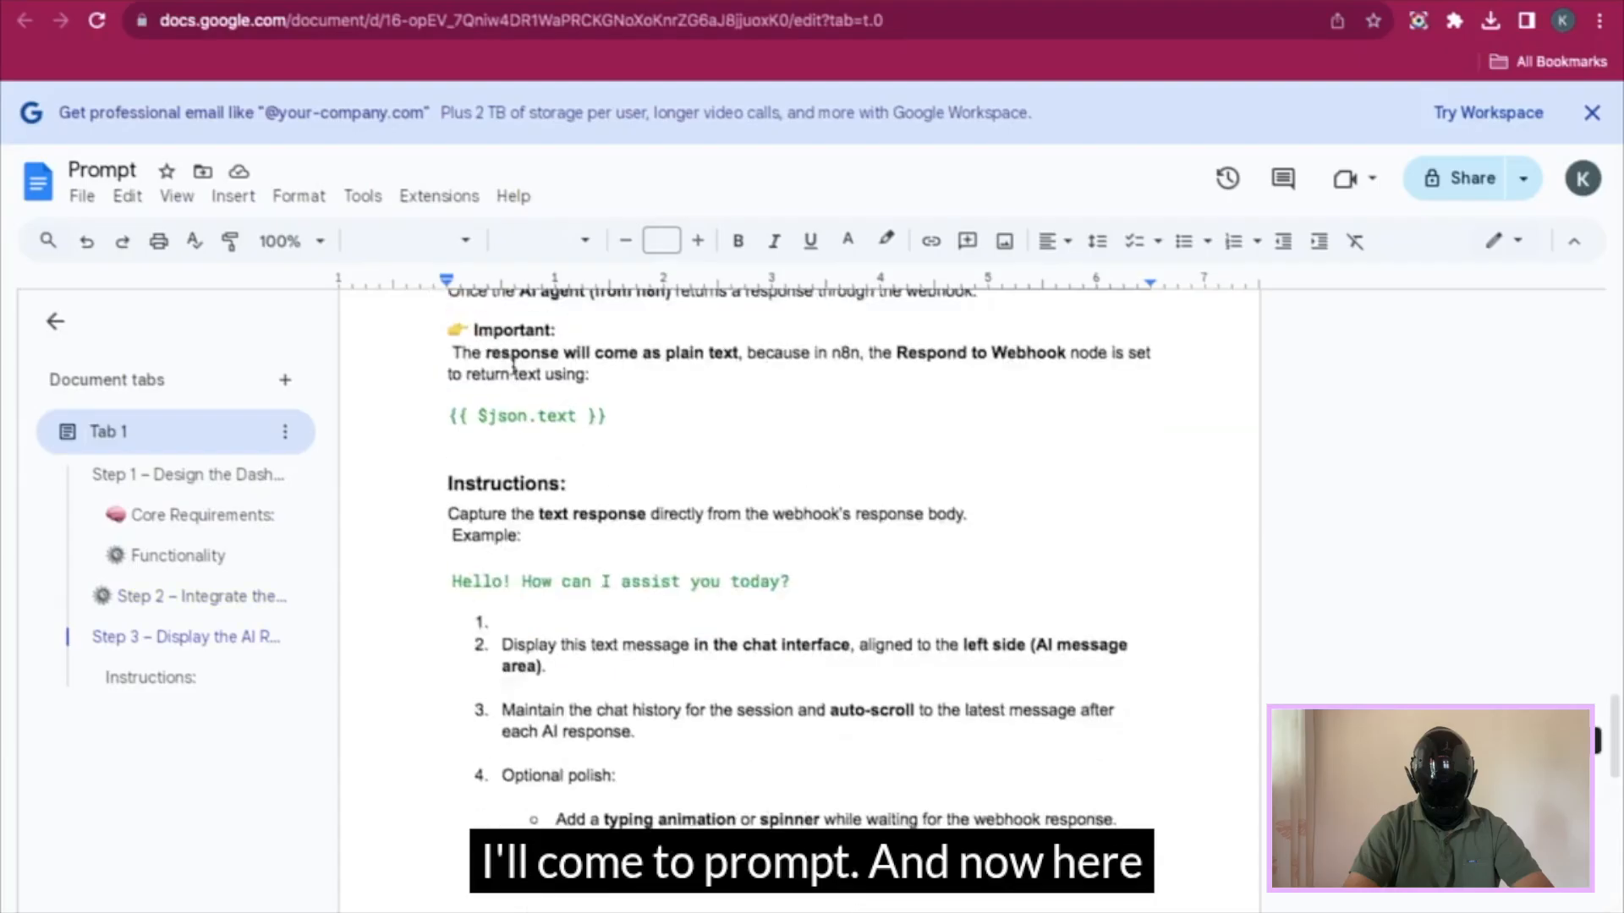
scroll(512, 368, "up", 5)
scroll(512, 367, "down", 1)
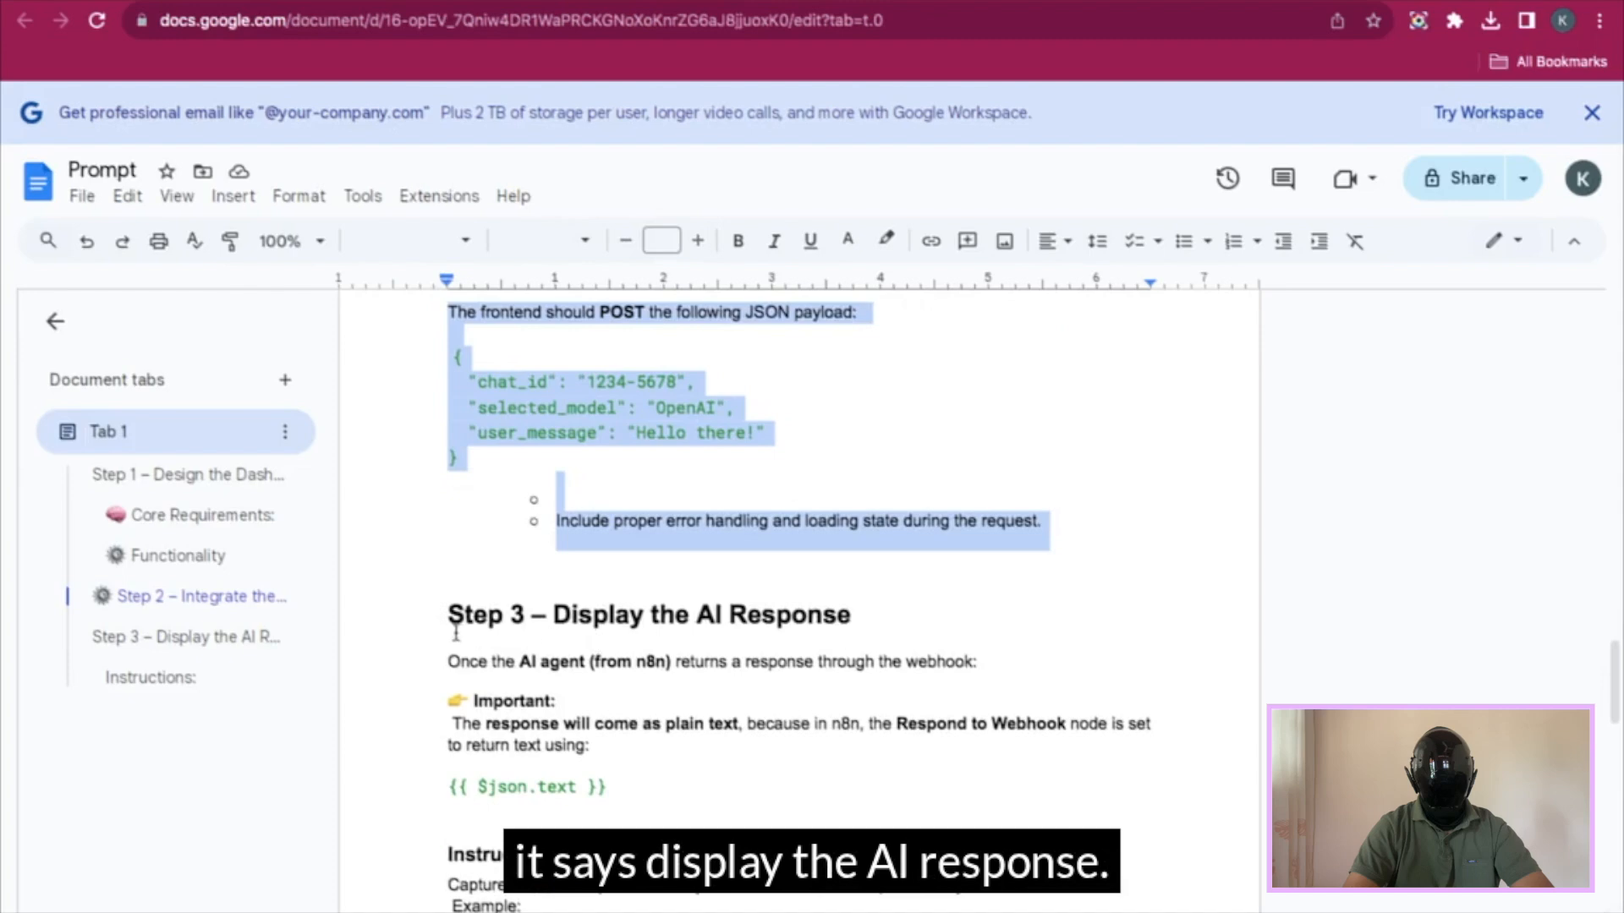
- Select the 'Step 3 – Display the AI Response' text from the heading through the last bullet
left_click_drag(423, 624, 566, 856)
scroll(566, 856, "down", 5)
scroll(567, 856, "down", 3)
left_click_drag(566, 856, 824, 785)
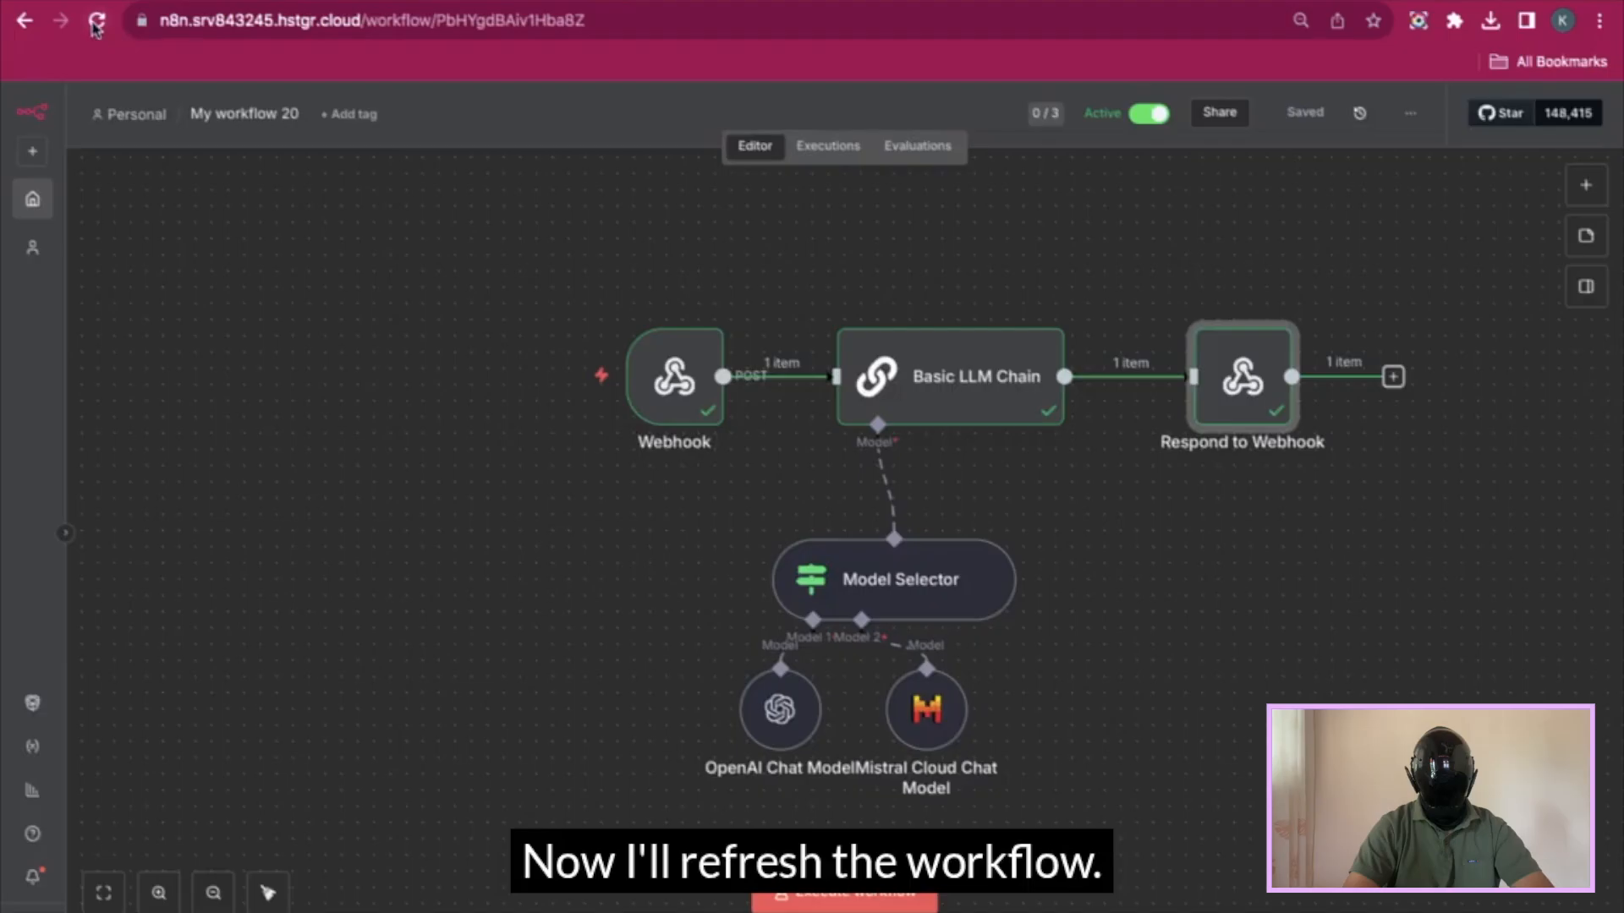
left_click(97, 21)
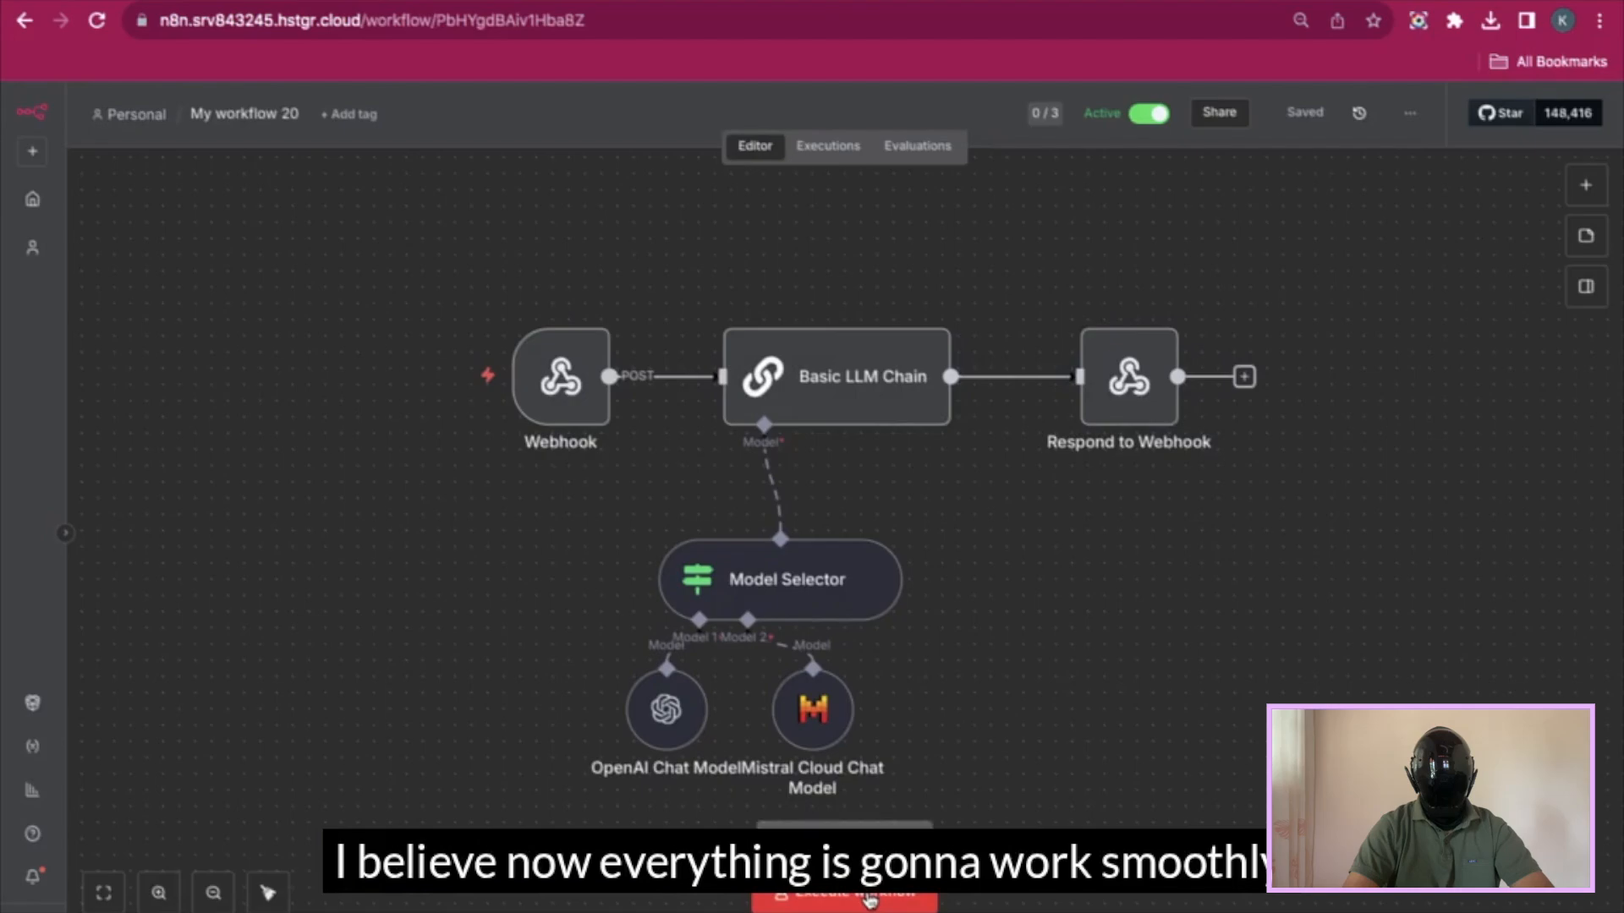
- Set the Webhook node's Respond option to "Using 'Respond to Webhook' Node"
left_click(870, 898)
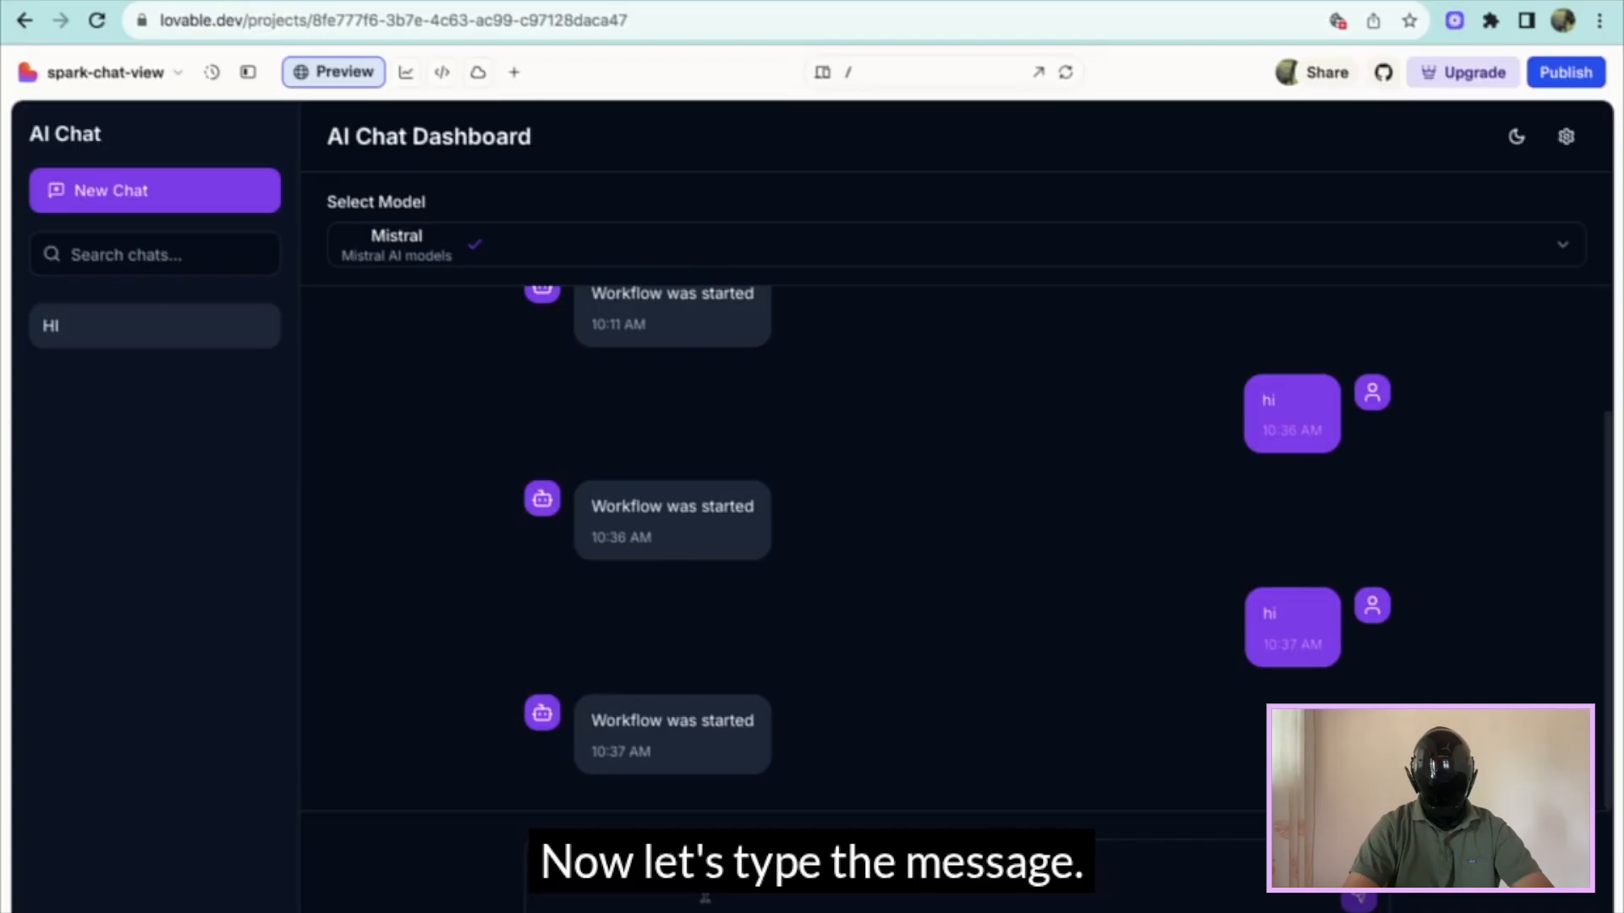
left_click(704, 898)
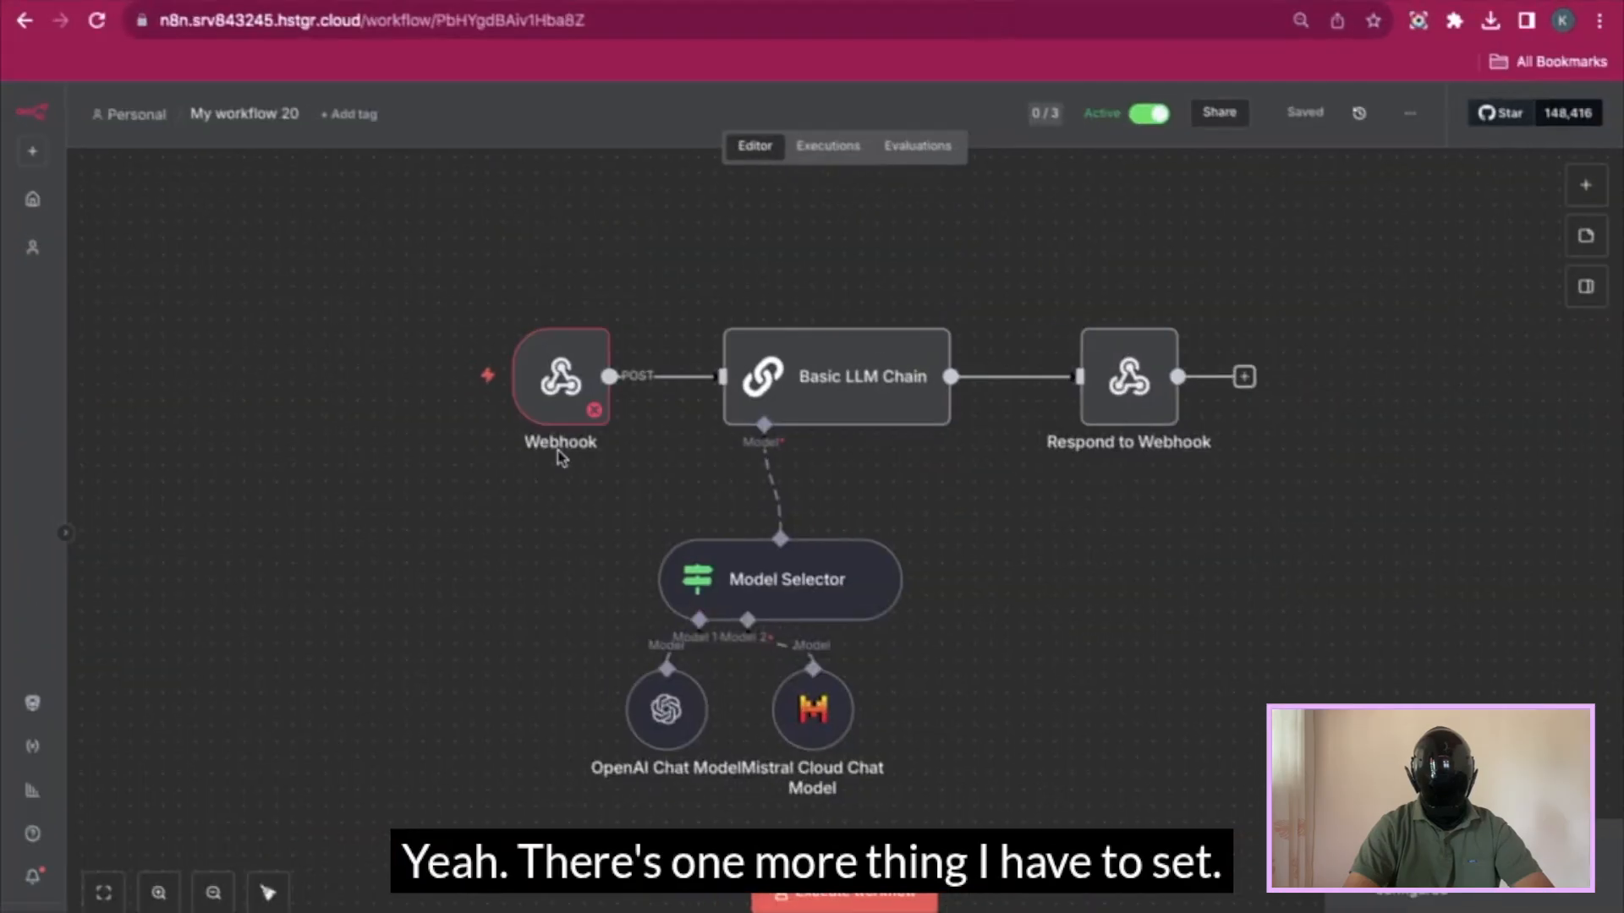
double_click(565, 407)
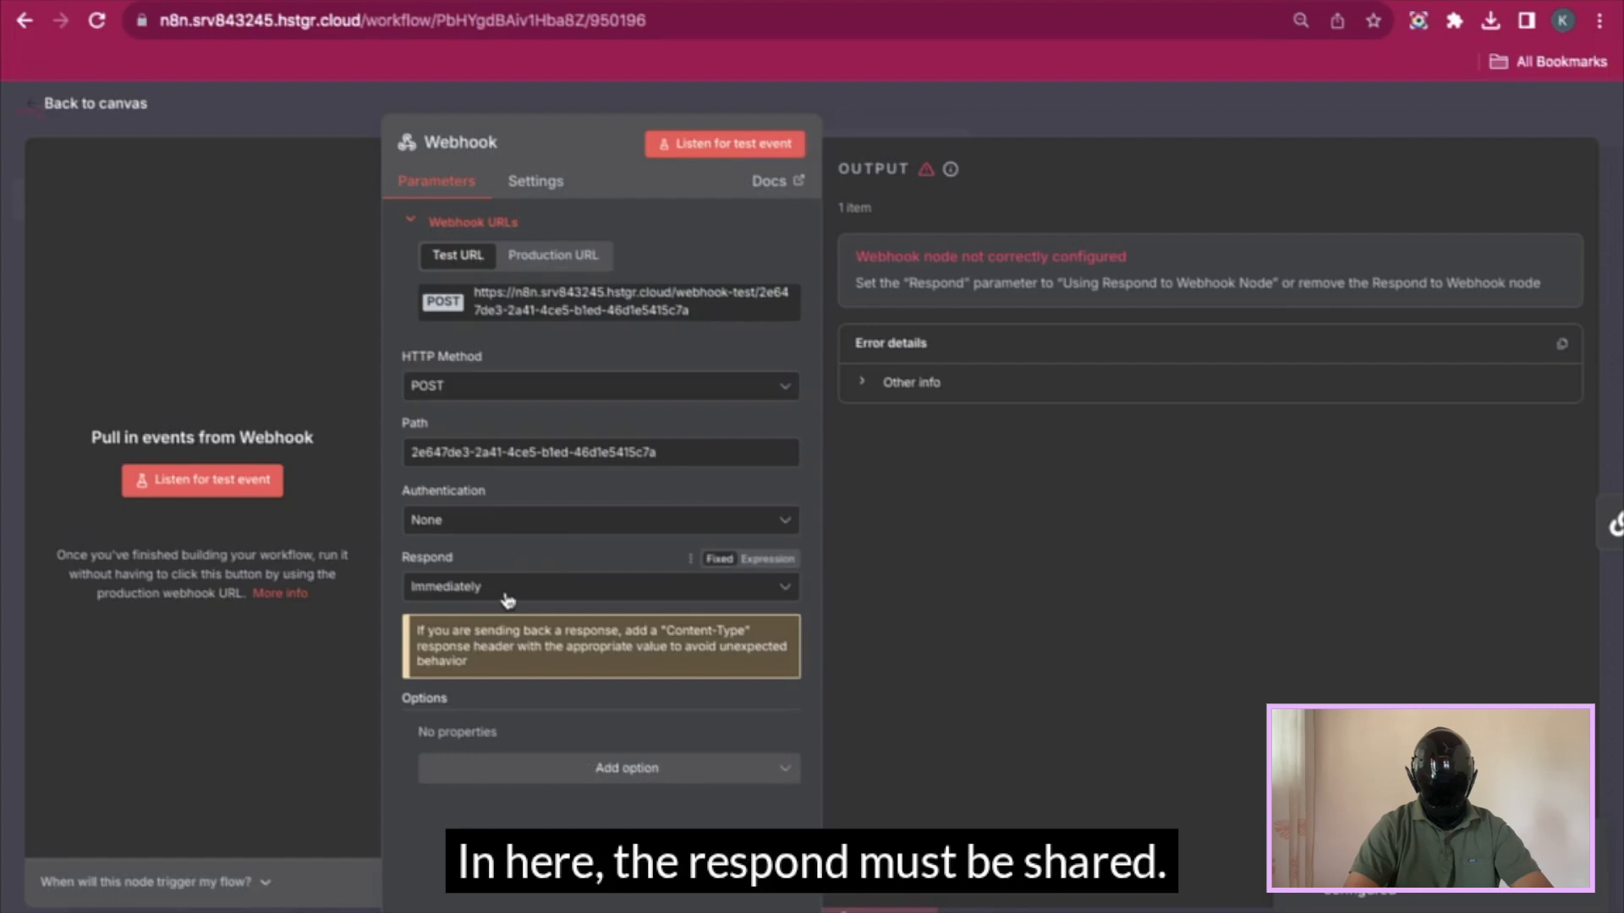
left_click(509, 592)
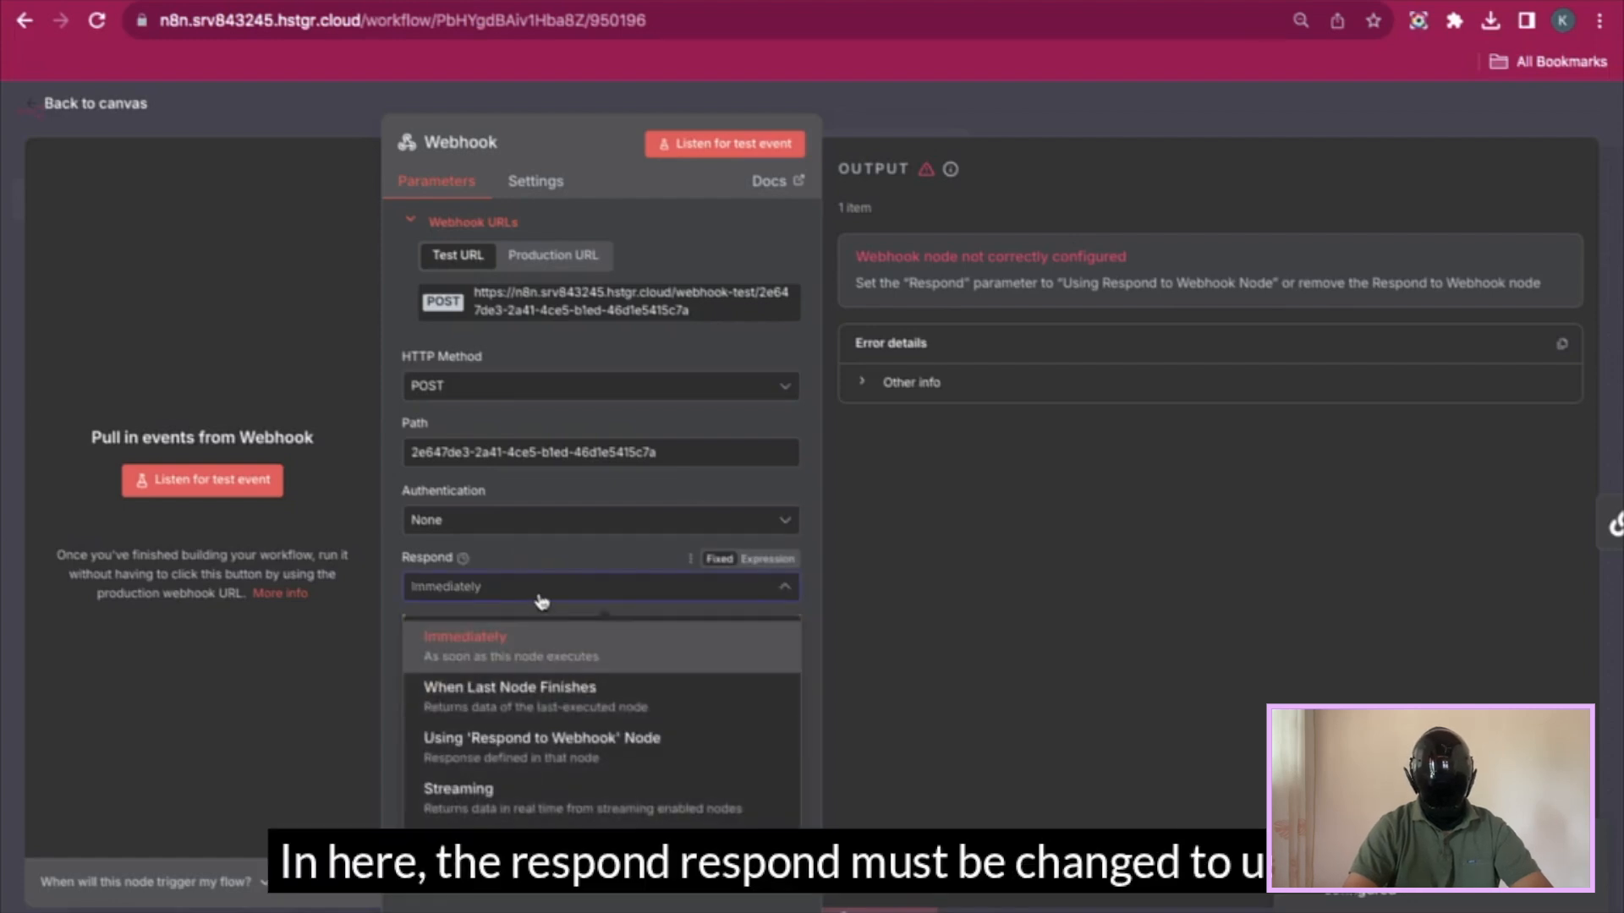
left_click(521, 745)
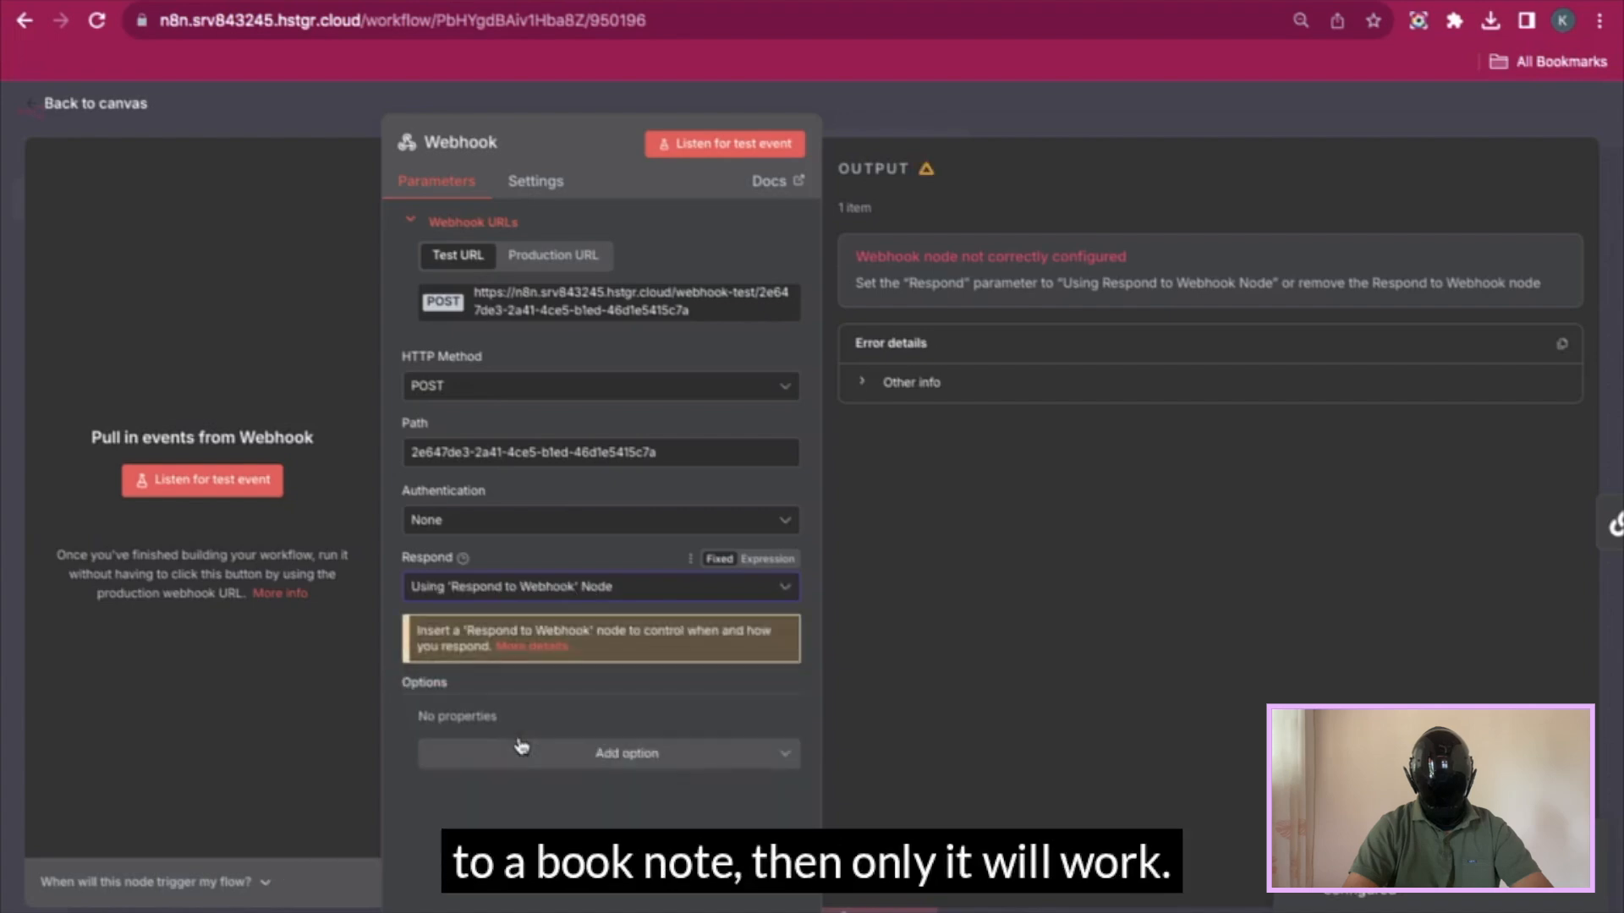
- Save the workflow and start a new test run
left_click(1081, 107)
left_click(1305, 112)
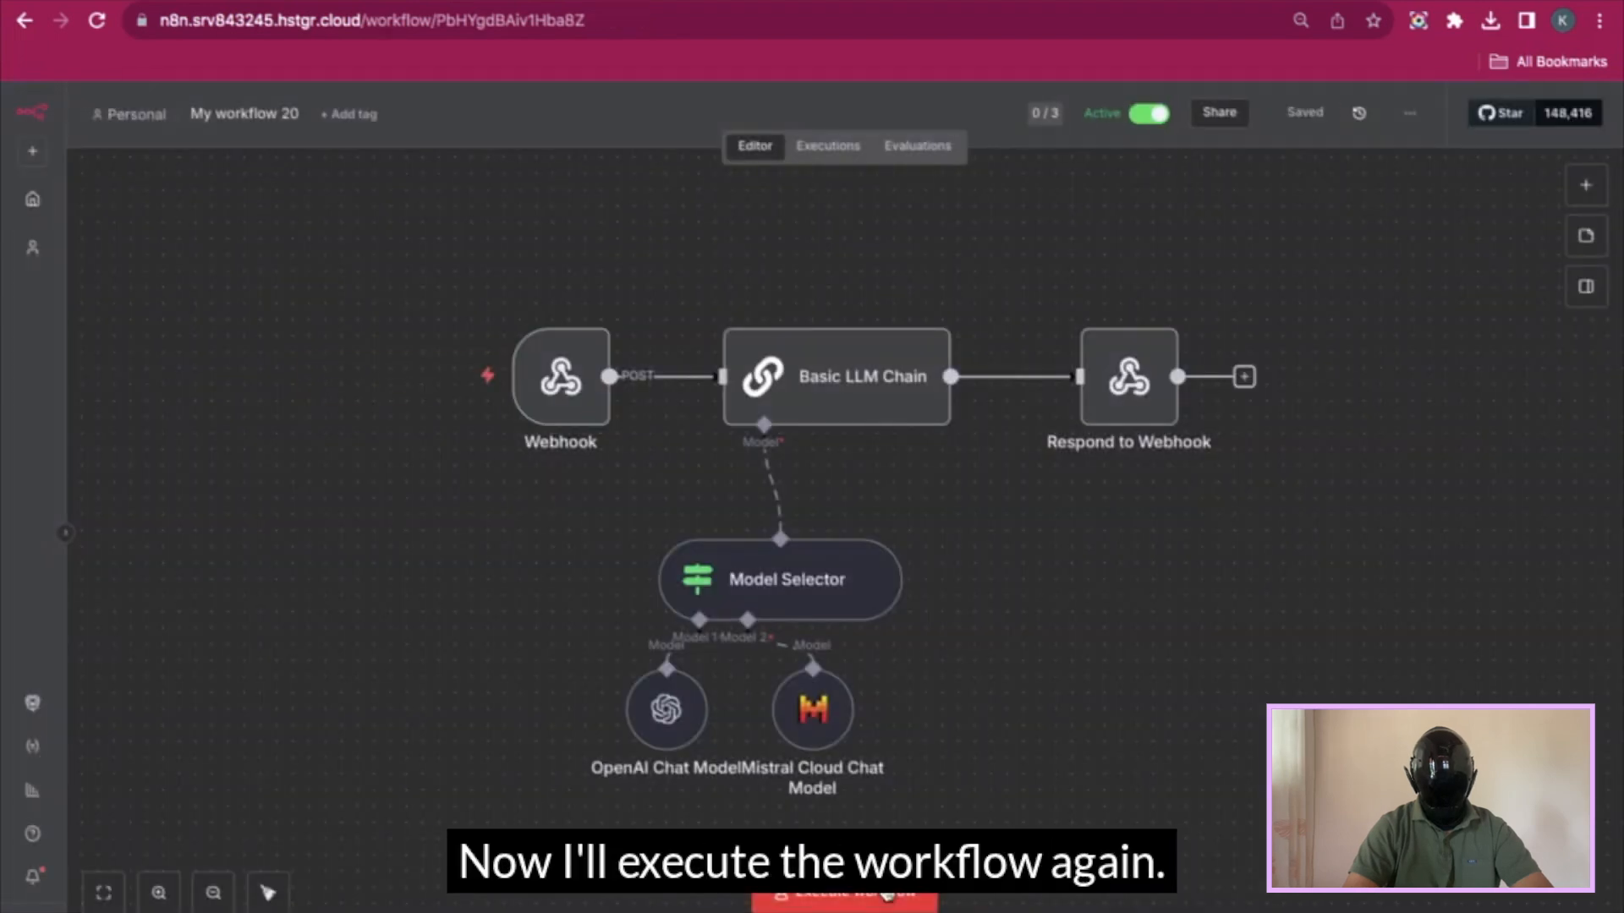
left_click(888, 898)
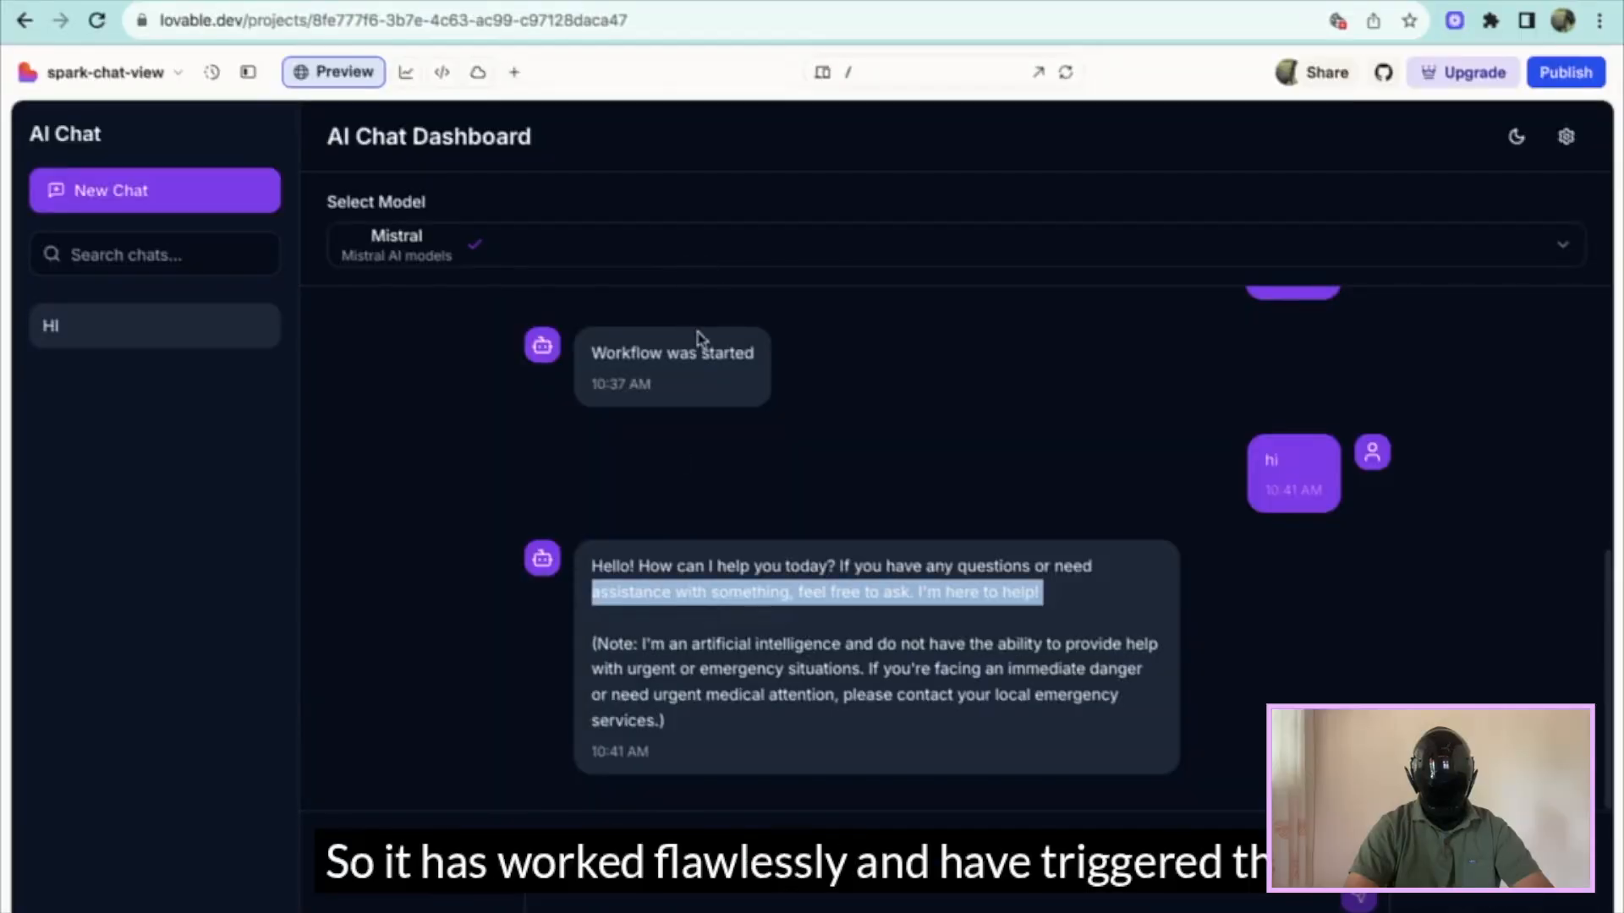
- Check Mistral's real reply, then switch the chat dashboard's model to OpenAI
left_click_drag(599, 582, 856, 674)
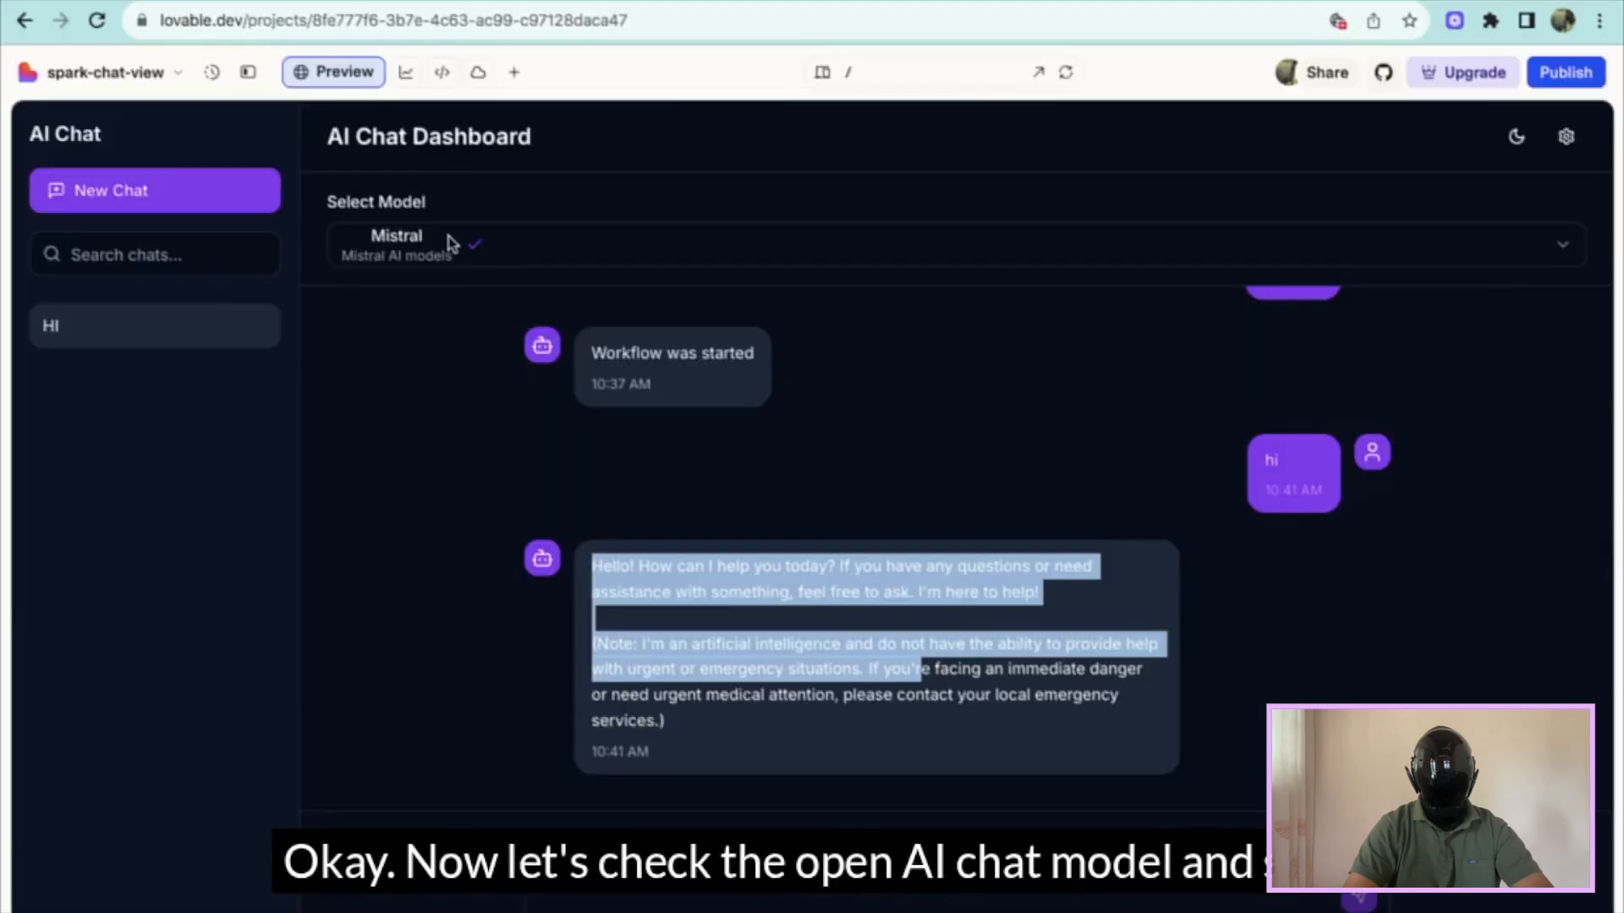
left_click(451, 244)
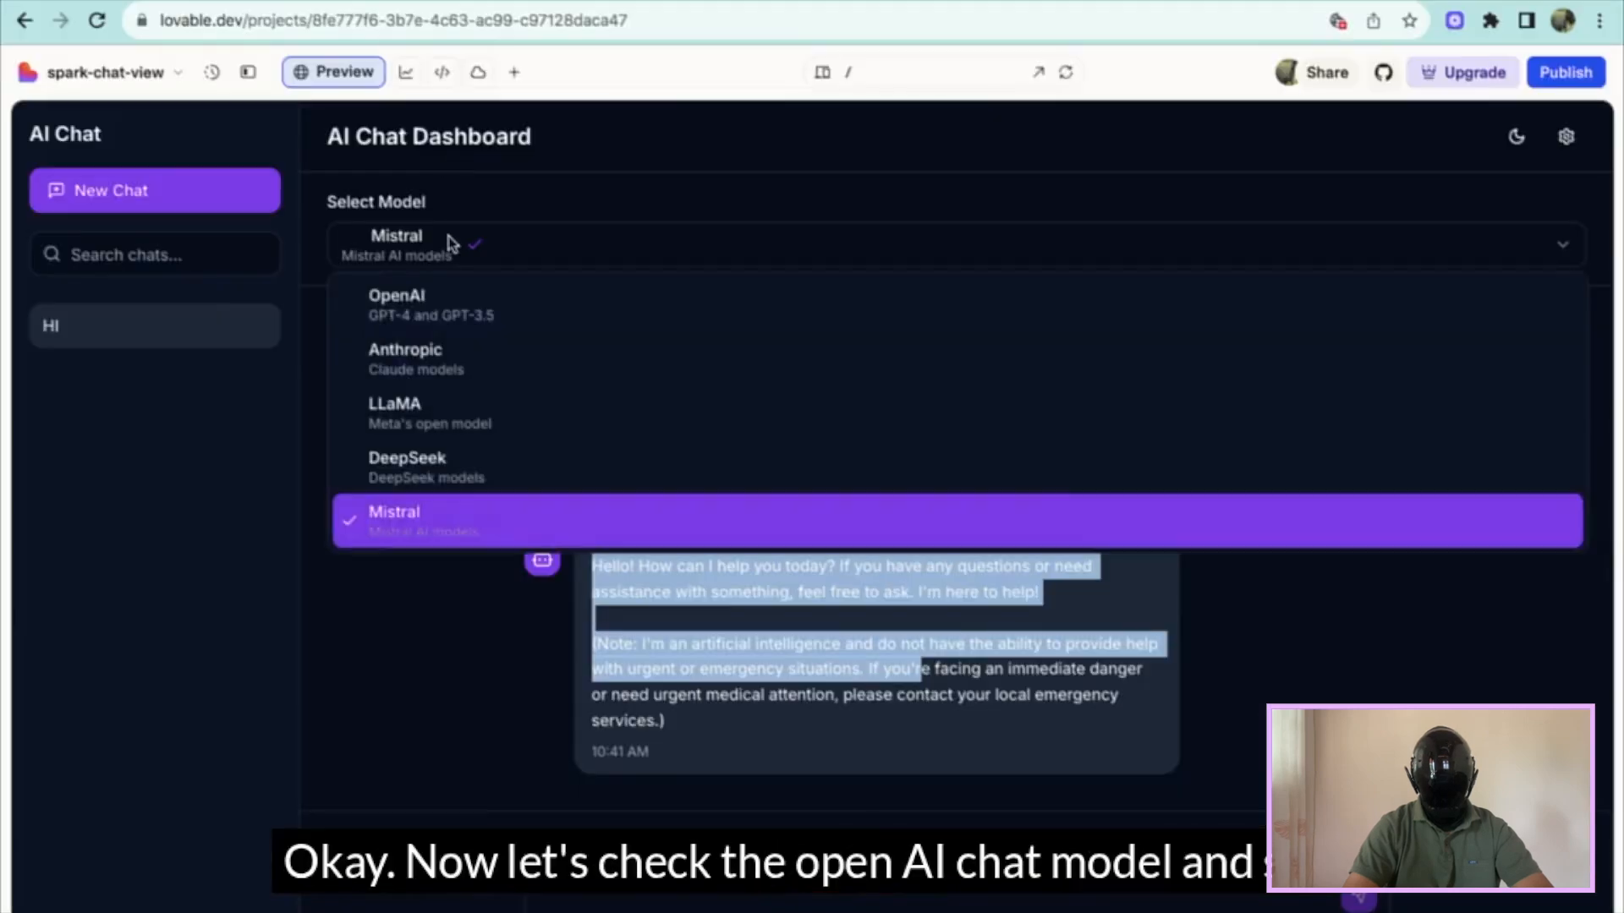
left_click(457, 319)
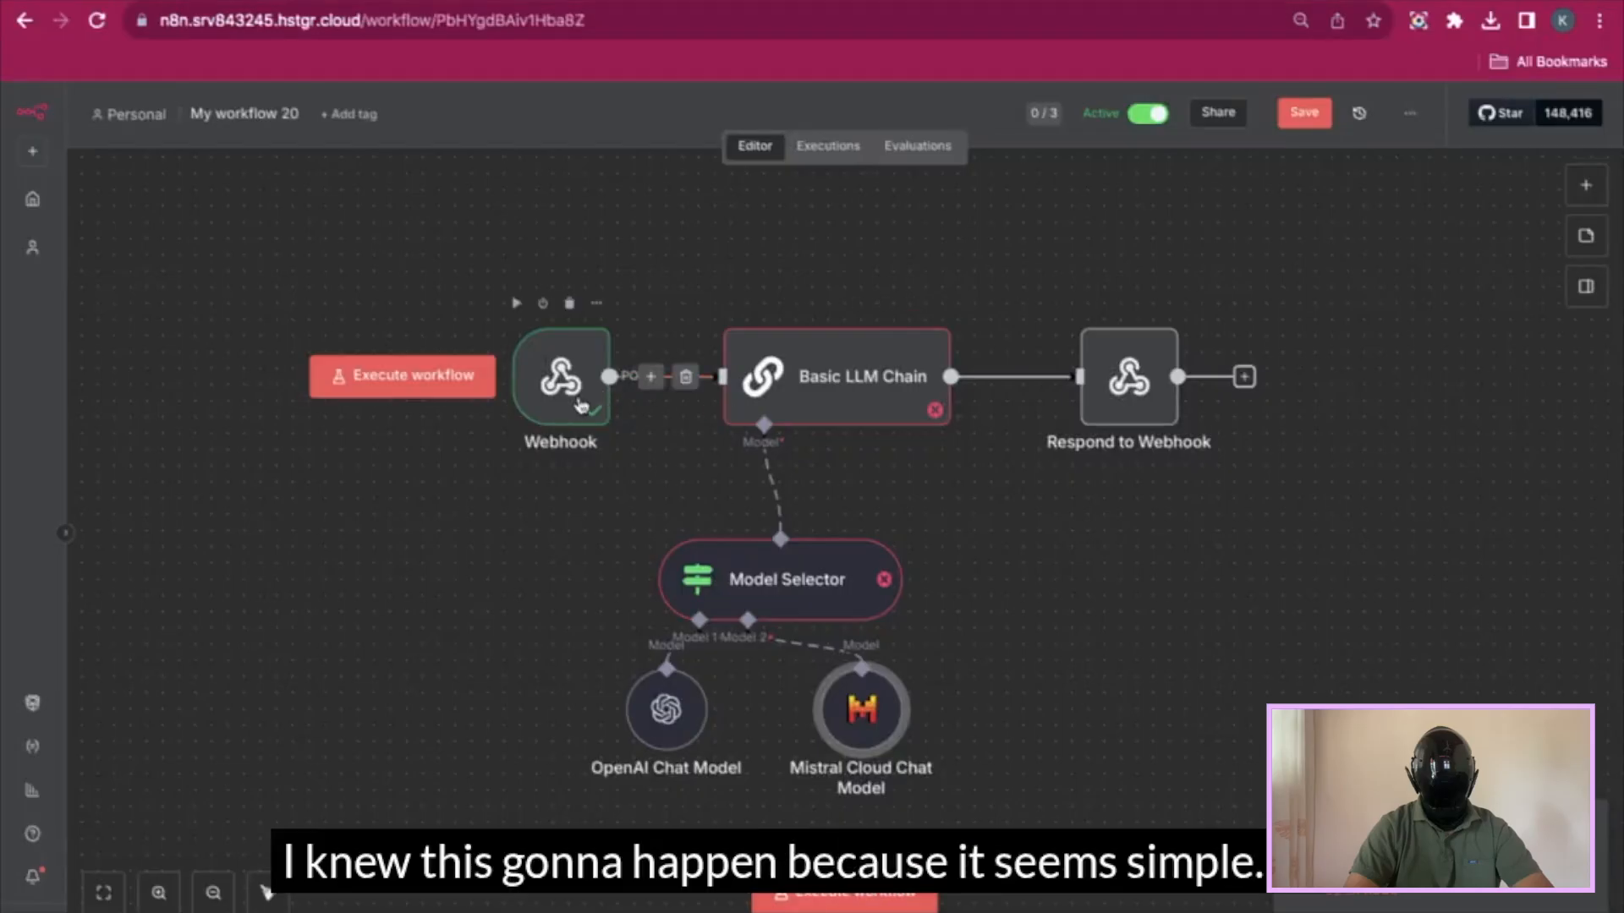
- Change the Model Selector's Model 1 condition from 'OpenAI' to 'openai', matching the webhook's selected_model
double_click(592, 394)
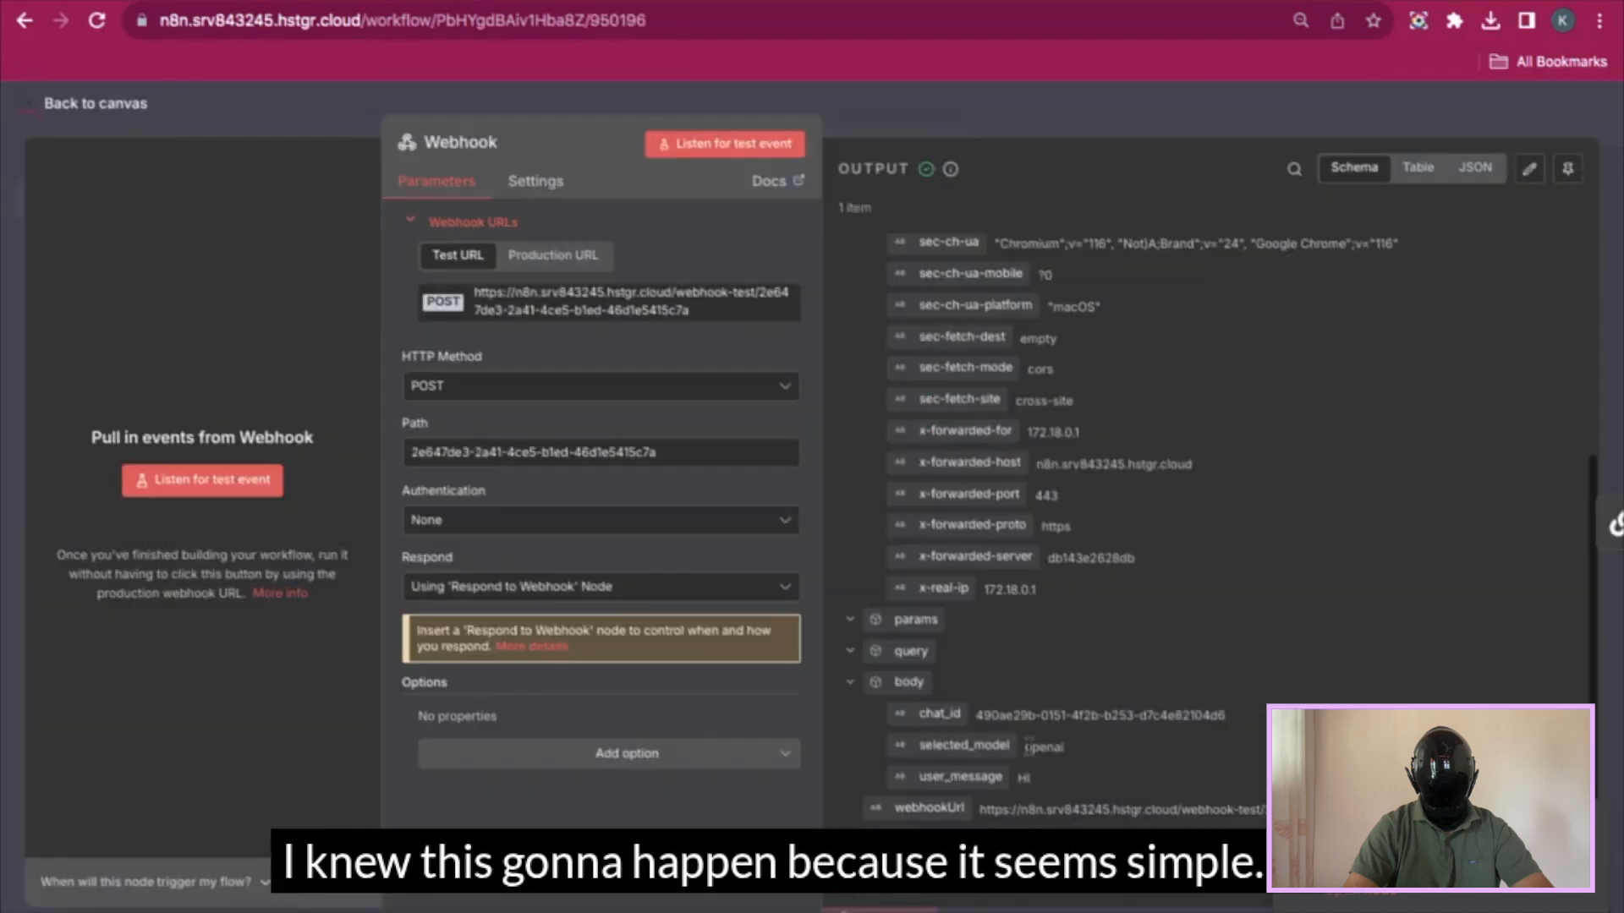
left_click_drag(1026, 747, 1067, 751)
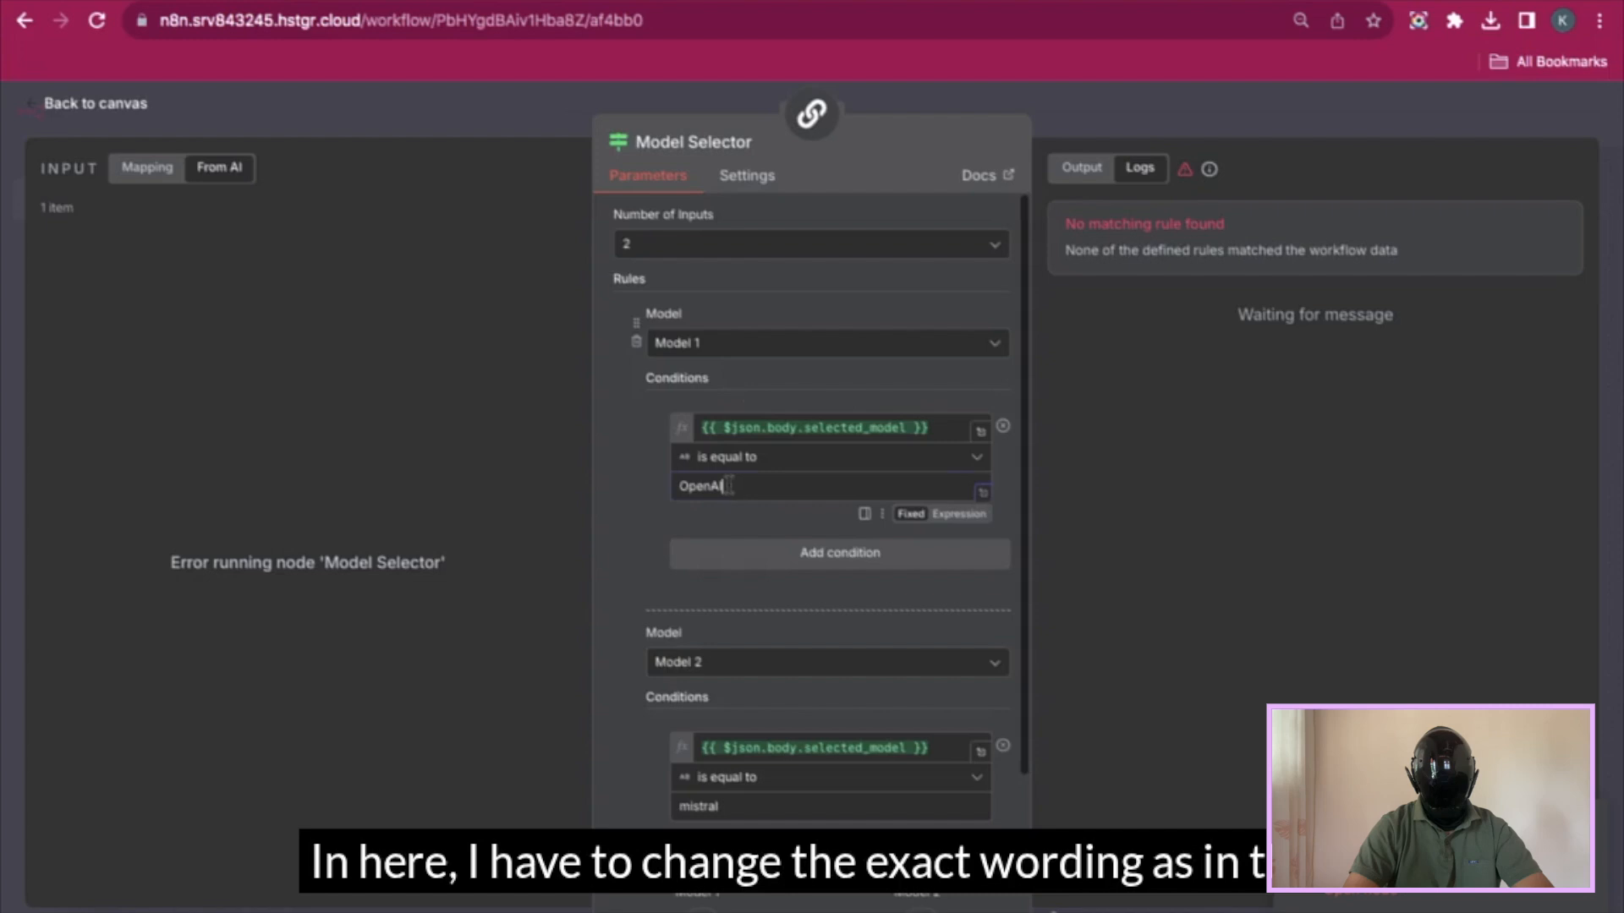
left_click_drag(732, 486, 676, 486)
key("BackSpace")
type("openai")
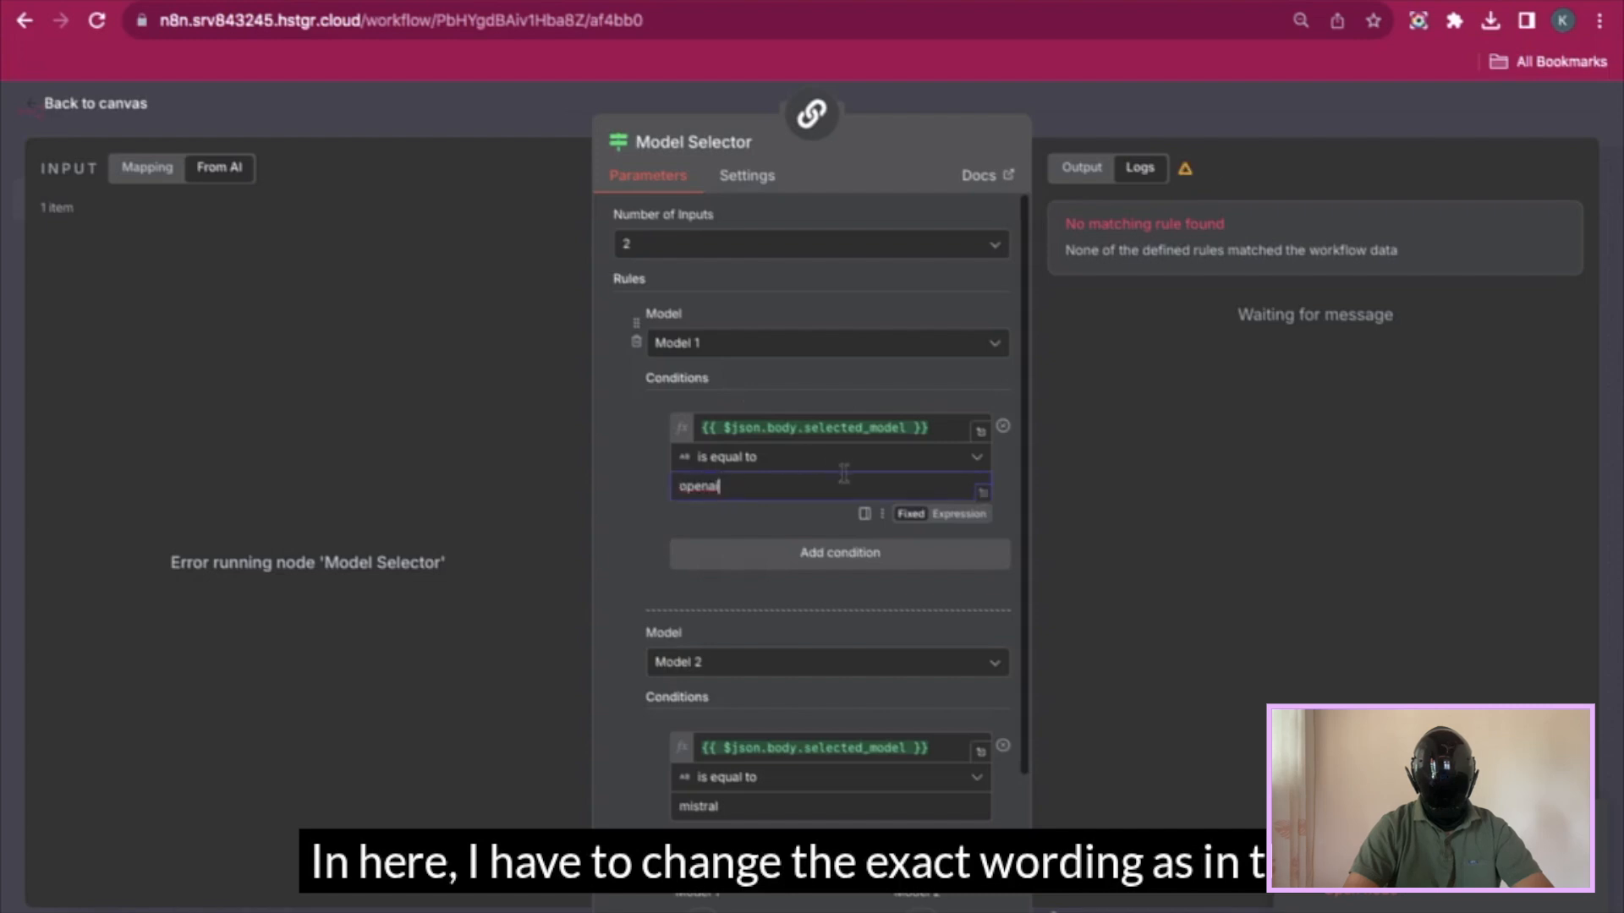
left_click(1174, 128)
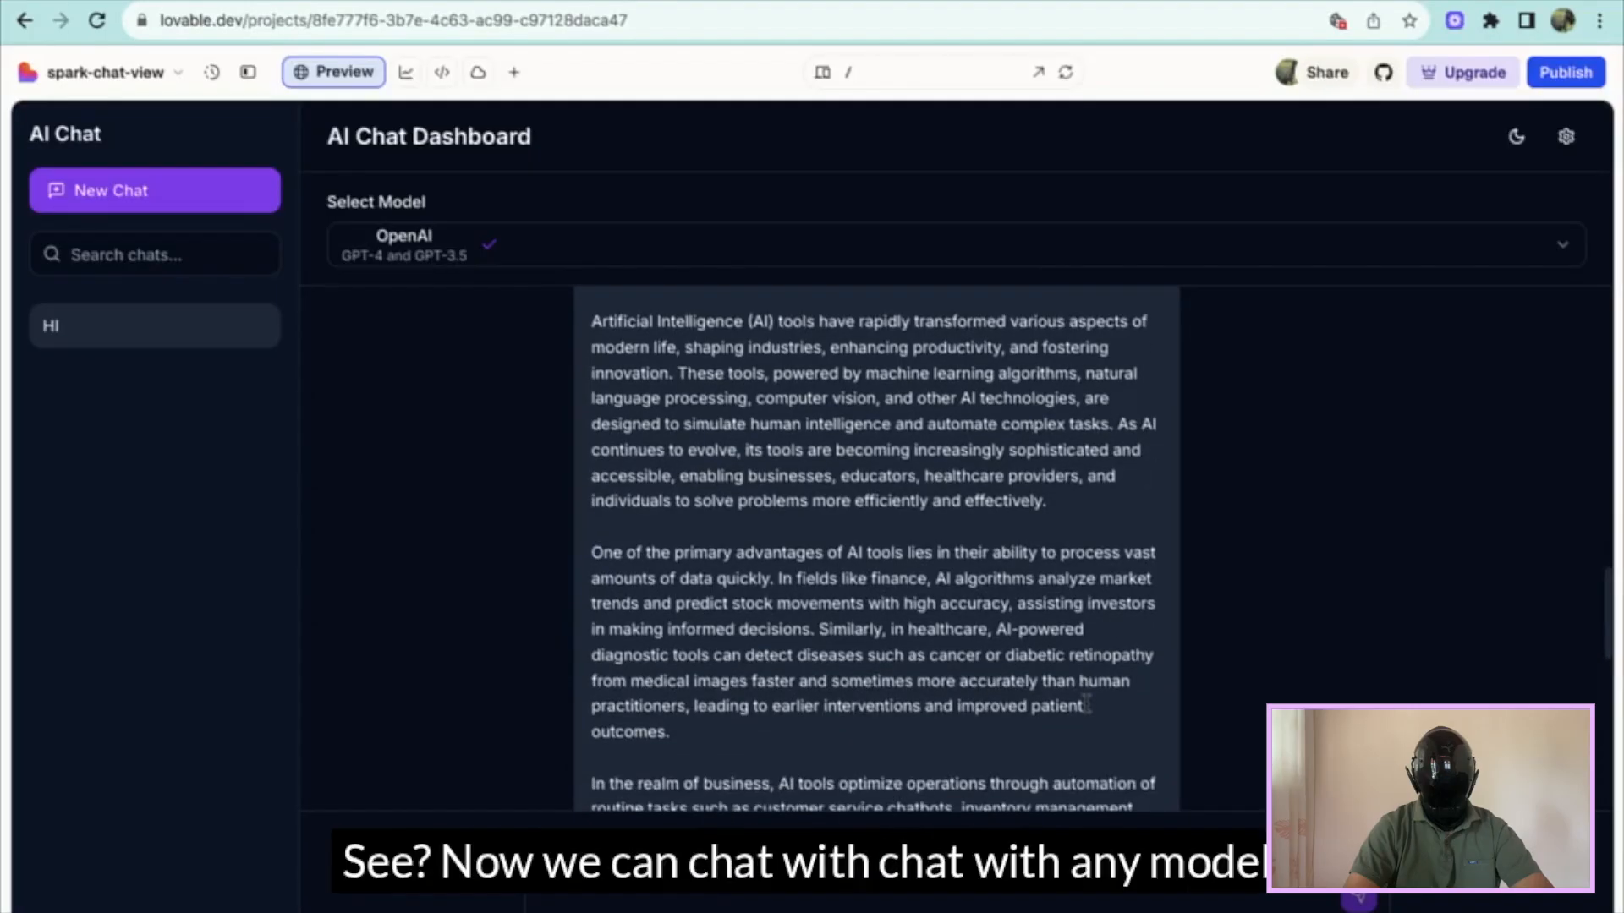
- Switch back to the n8n workflow window through Mission Control
key("ctrl+Up")
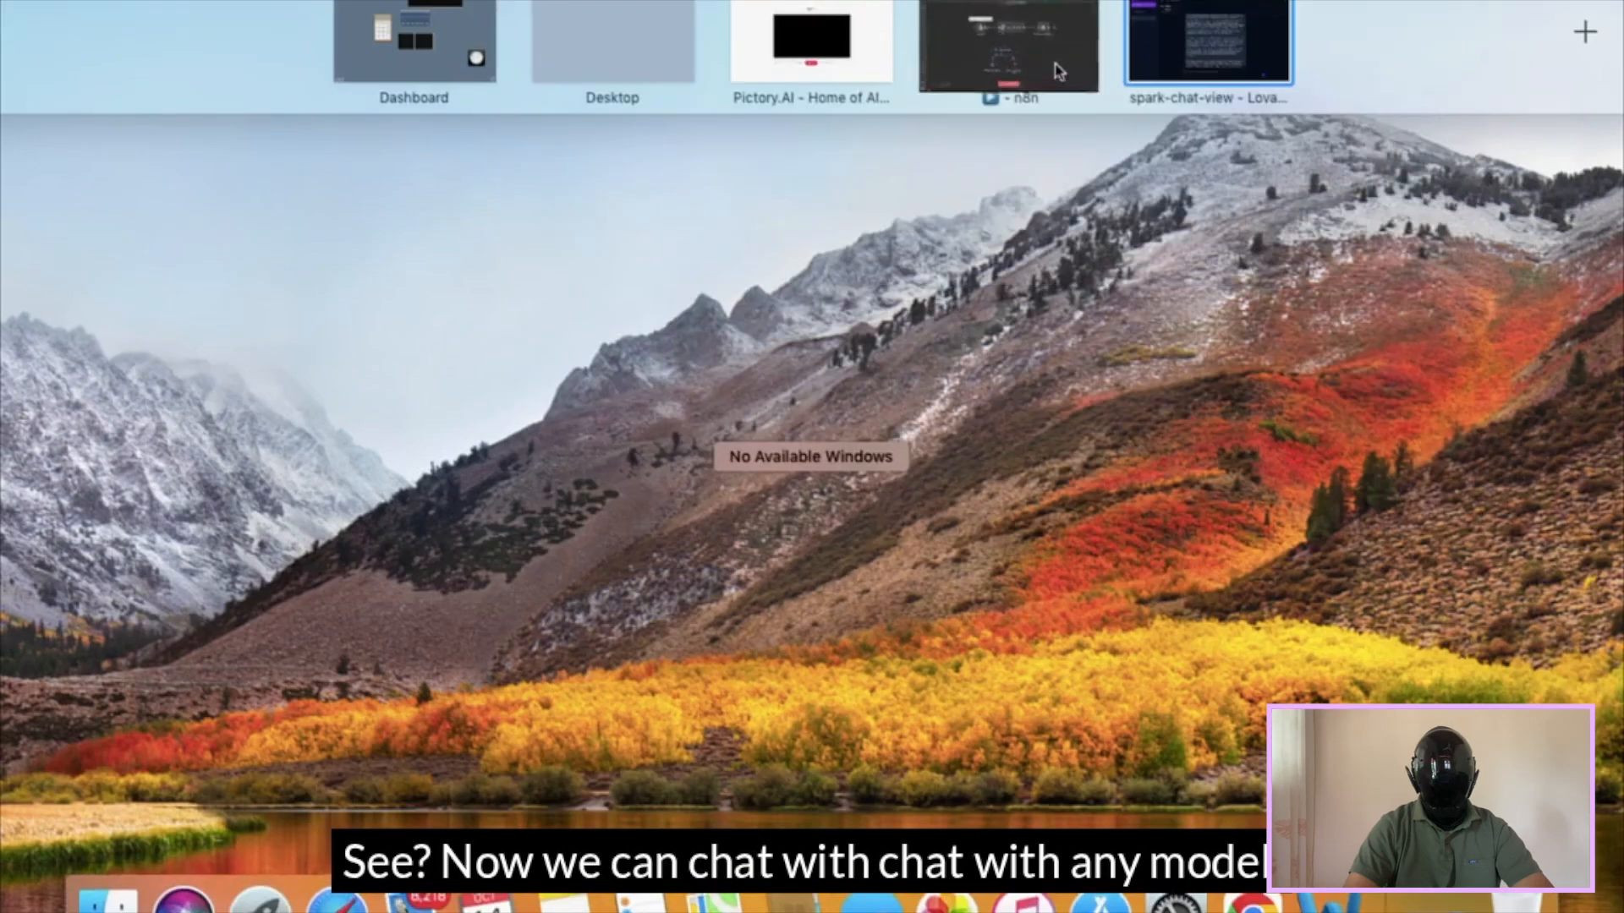
left_click(1011, 33)
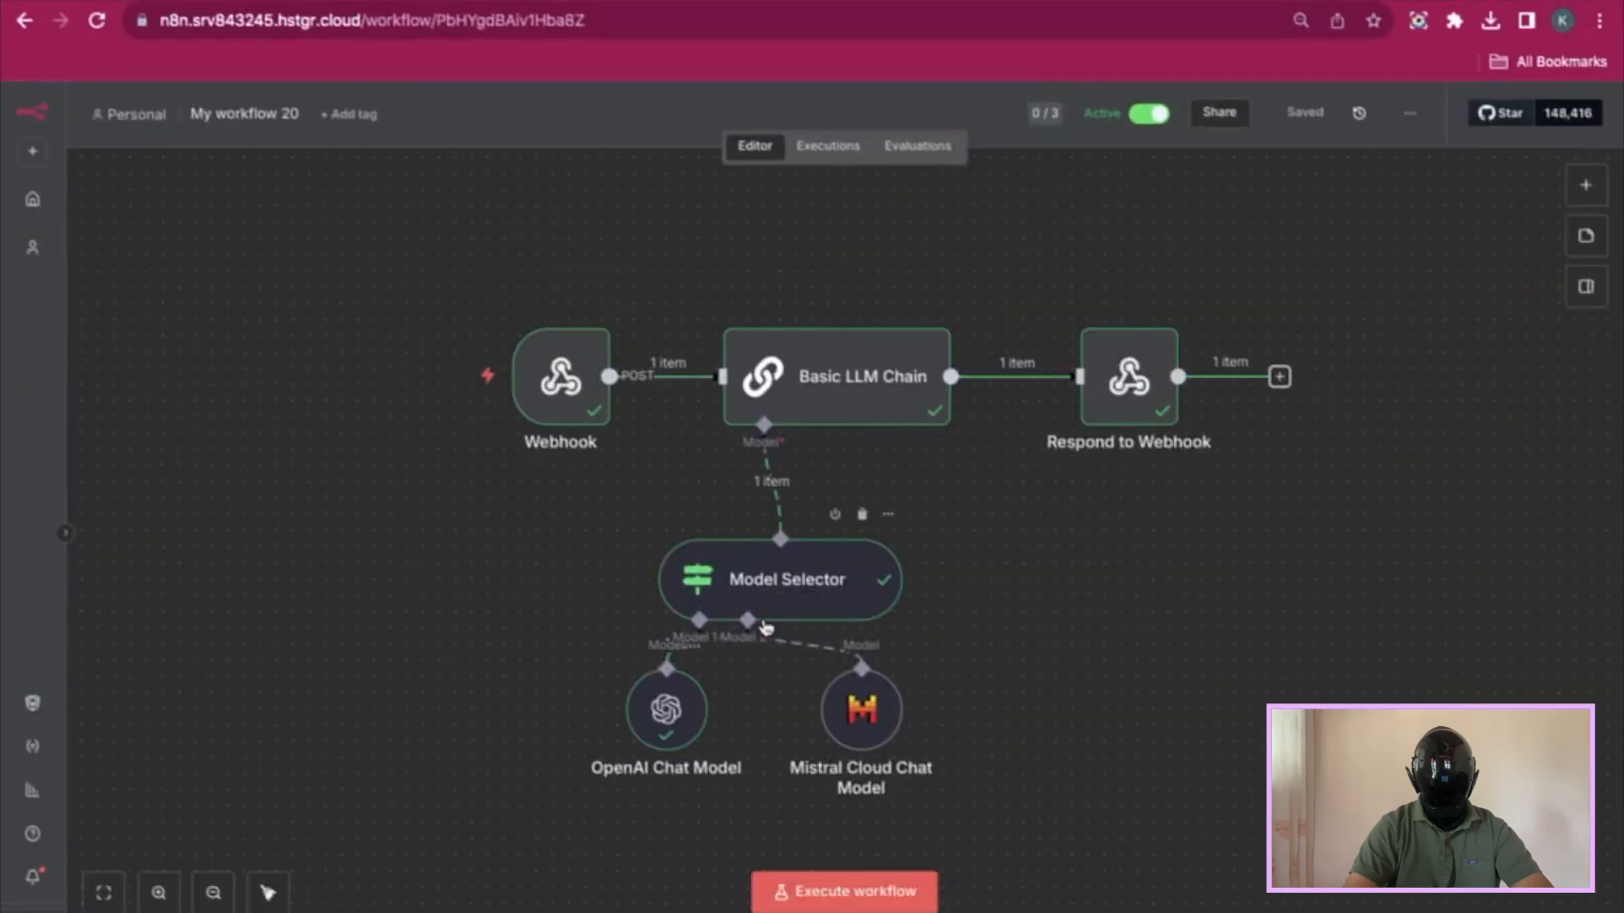